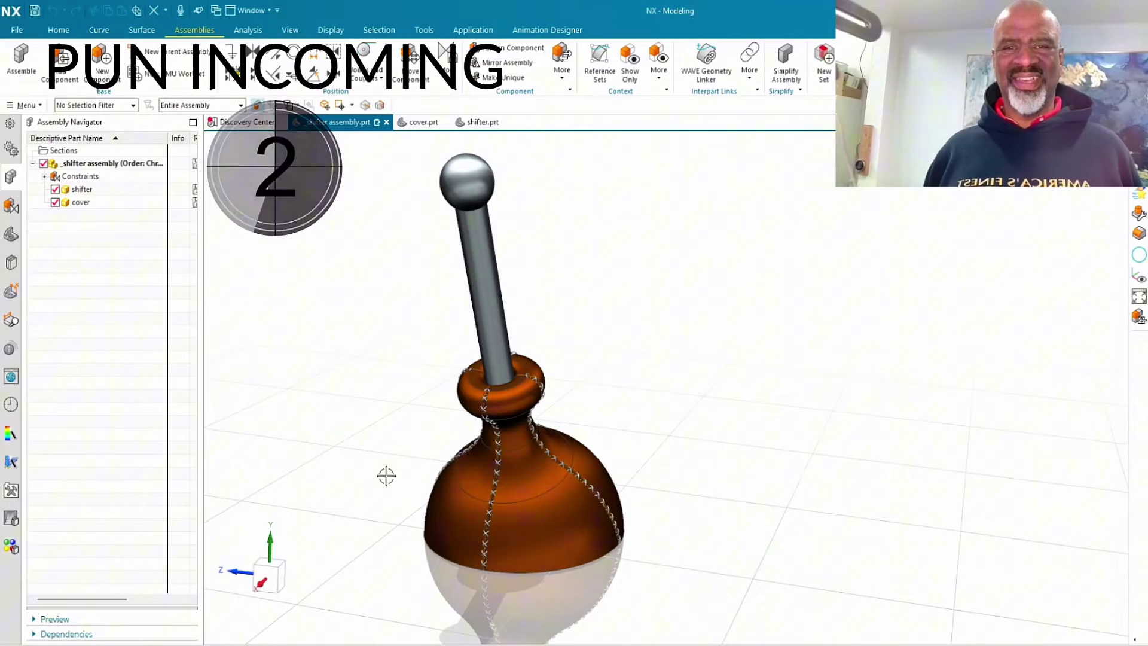
- Orbit, zoom and pan the shifter assembly to inspect the stitched leather cover
{"action": "scroll", "coordinate": [386, 475], "scroll_direction": "up", "scroll_amount": 3}
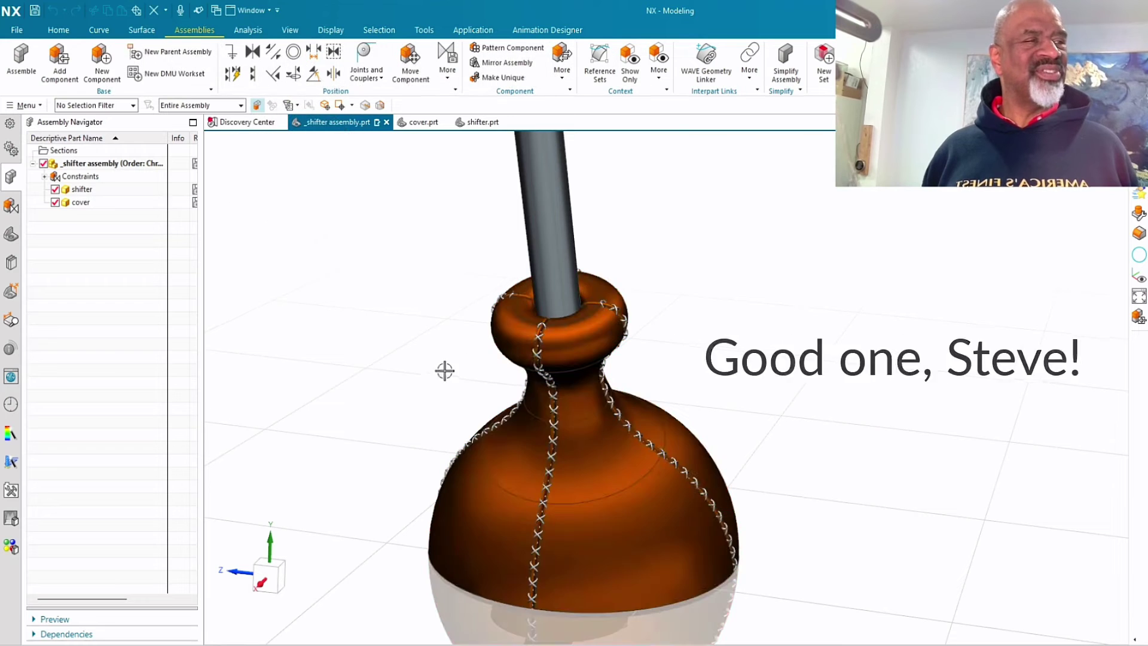
{"action": "scroll", "coordinate": [444, 370], "scroll_direction": "down", "scroll_amount": 2}
{"action": "mouse_move", "coordinate": [441, 359]}
{"action": "middle_mouse_down"}
{"action": "mouse_move", "coordinate": [495, 344]}
{"action": "mouse_move", "coordinate": [498, 354]}
{"action": "mouse_move", "coordinate": [443, 356]}
{"action": "middle_mouse_up"}
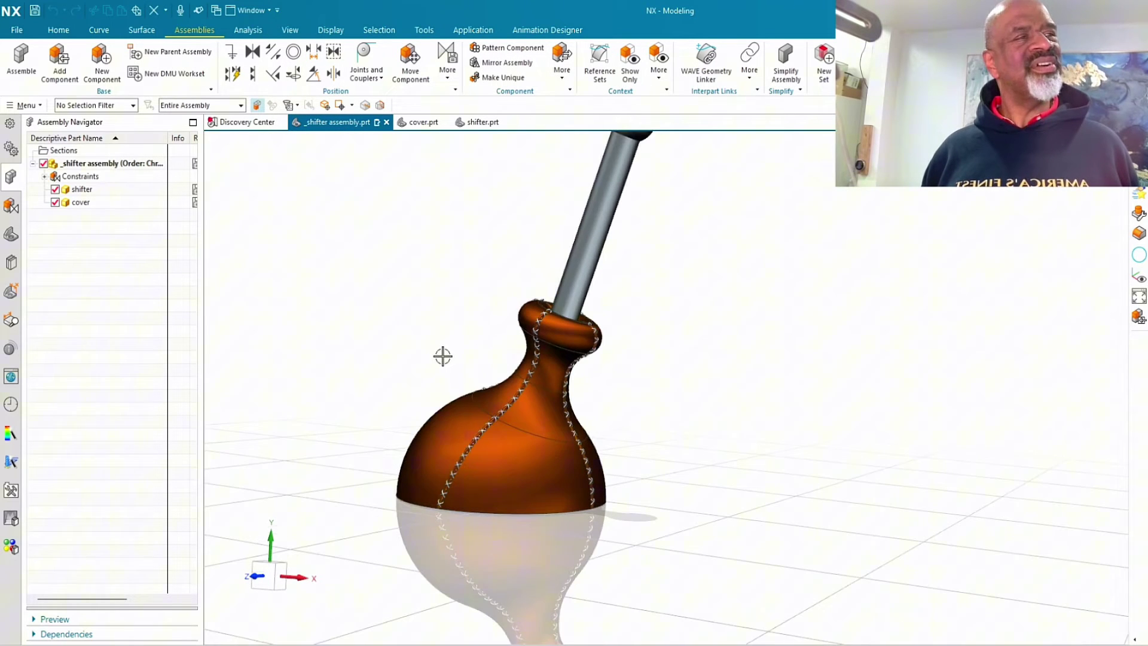
{"action": "middle_click_drag", "start_coordinate": [697, 398], "coordinate": [636, 439]}
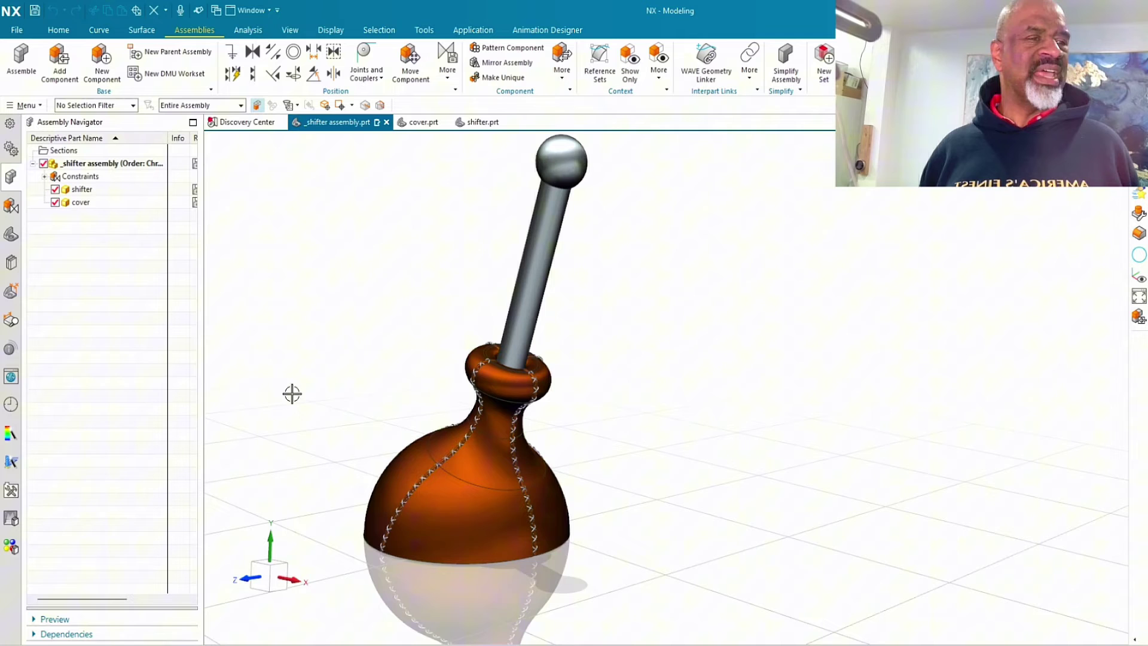
{"action": "scroll", "coordinate": [342, 398], "scroll_direction": "up", "scroll_amount": 2}
{"action": "middle_click_drag", "start_coordinate": [343, 397], "coordinate": [410, 411]}
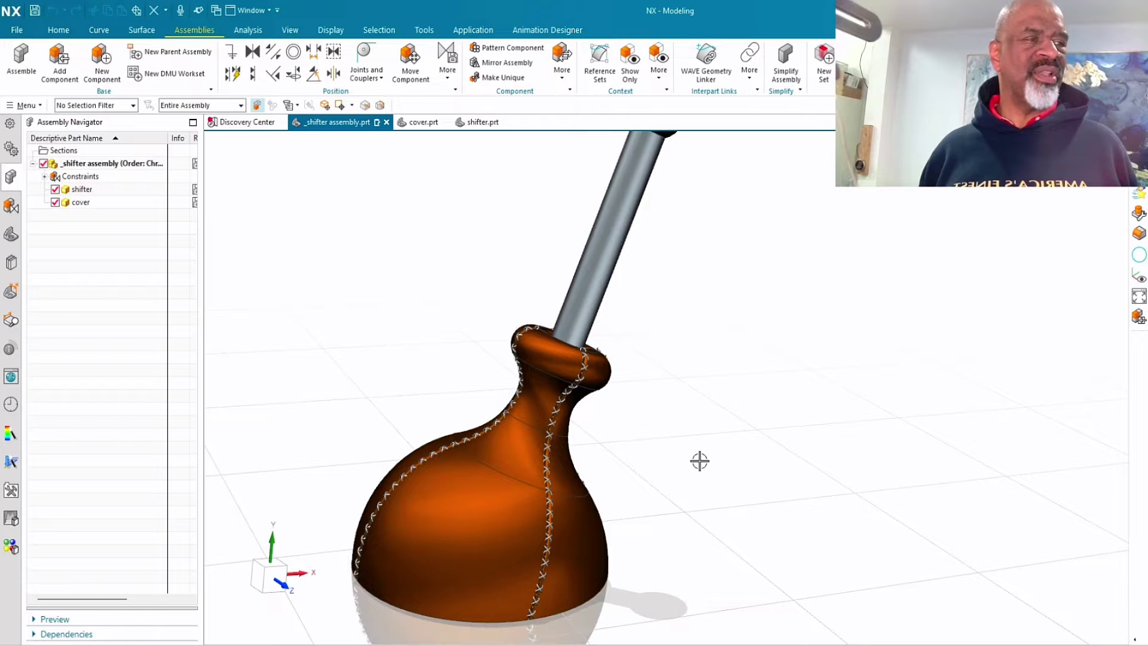
{"action": "middle_click_drag", "start_coordinate": [700, 460], "coordinate": [669, 445]}
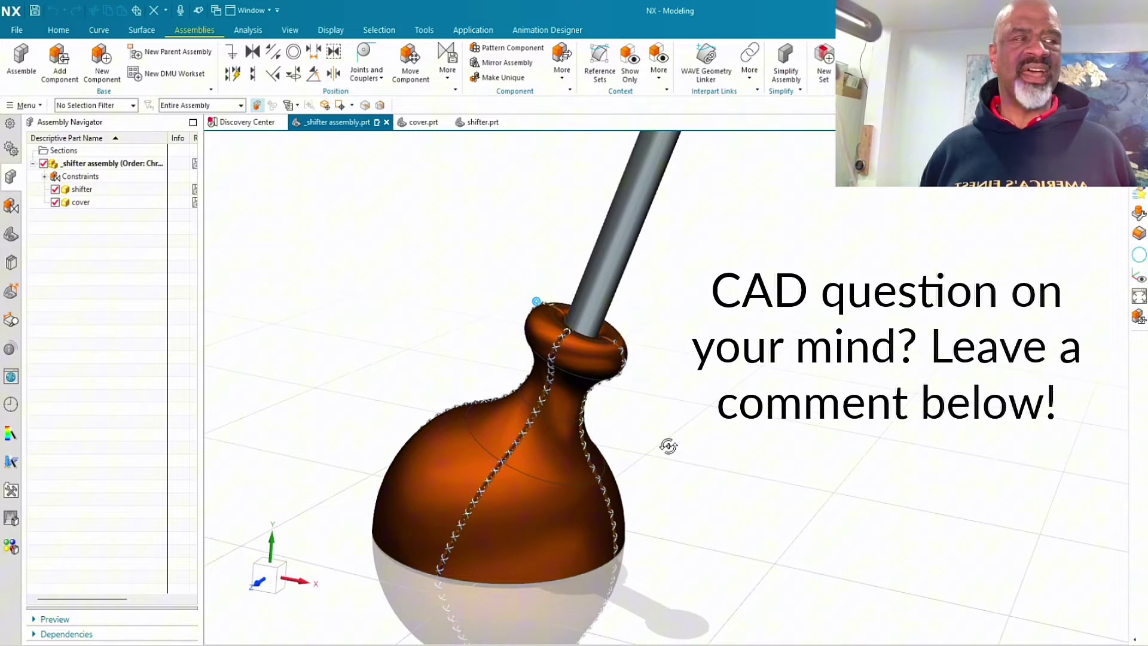
{"action": "scroll", "coordinate": [669, 398], "scroll_direction": "up", "scroll_amount": 2}
{"action": "scroll", "coordinate": [668, 395], "scroll_direction": "down", "scroll_amount": 3}
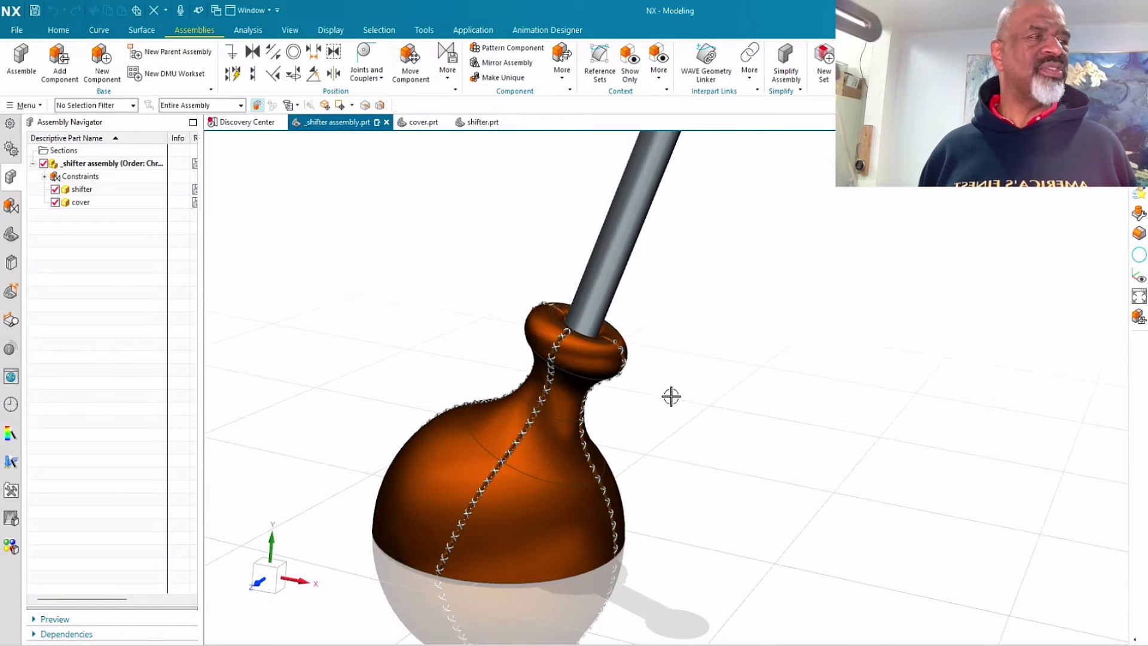
{"action": "middle_click_drag", "start_coordinate": [703, 421], "coordinate": [694, 447]}
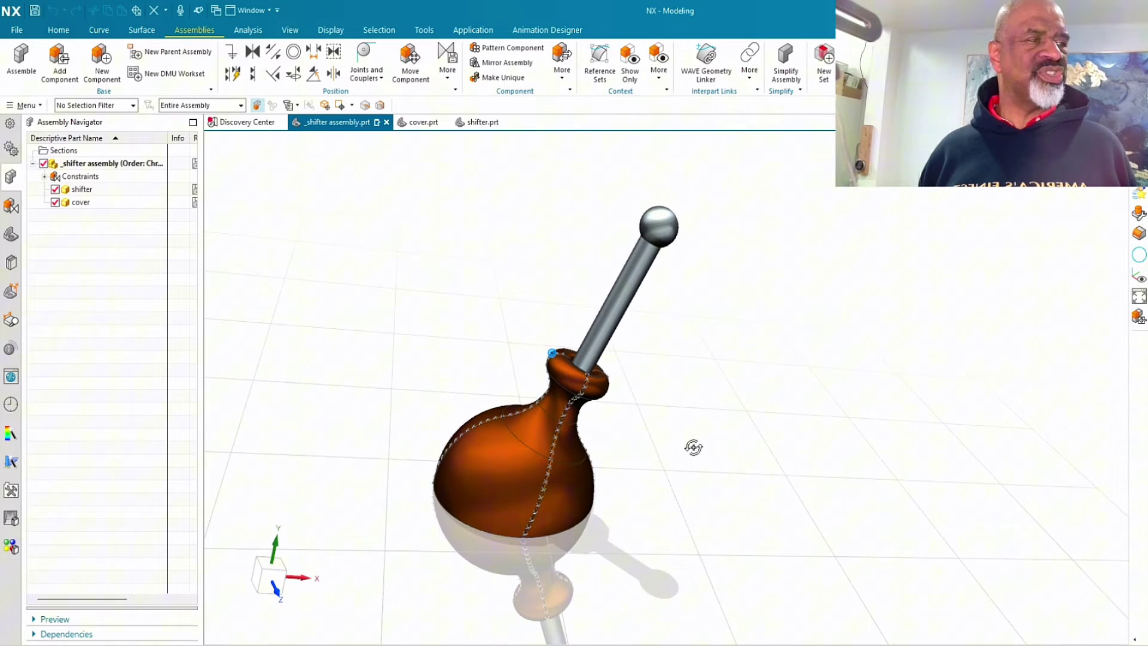
{"action": "scroll", "coordinate": [652, 419], "scroll_direction": "up", "scroll_amount": 3}
{"action": "middle_click_drag", "start_coordinate": [646, 415], "coordinate": [629, 412]}
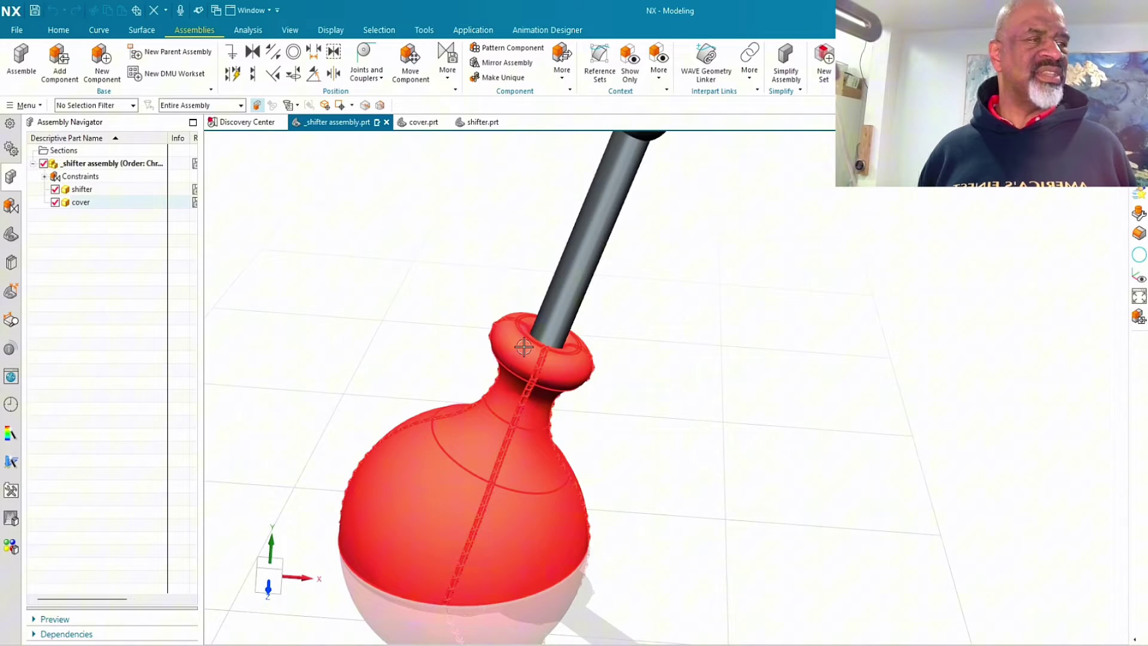
{"action": "middle_click_drag", "start_coordinate": [662, 364], "coordinate": [658, 387]}
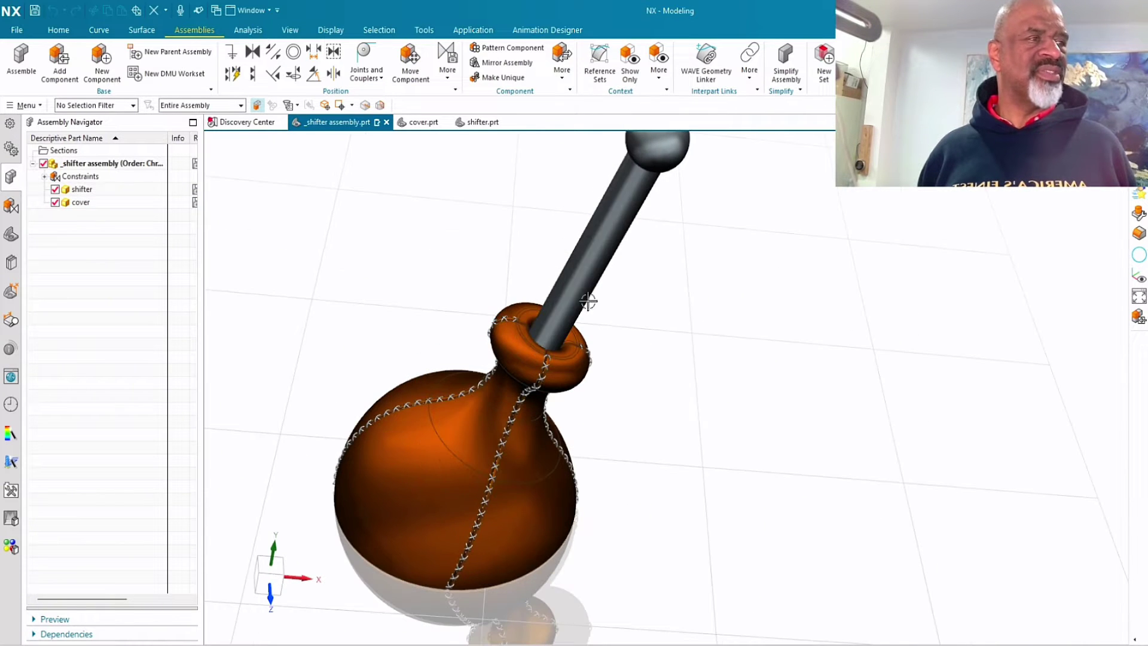
{"action": "scroll", "coordinate": [690, 397], "scroll_direction": "down", "scroll_amount": 3}
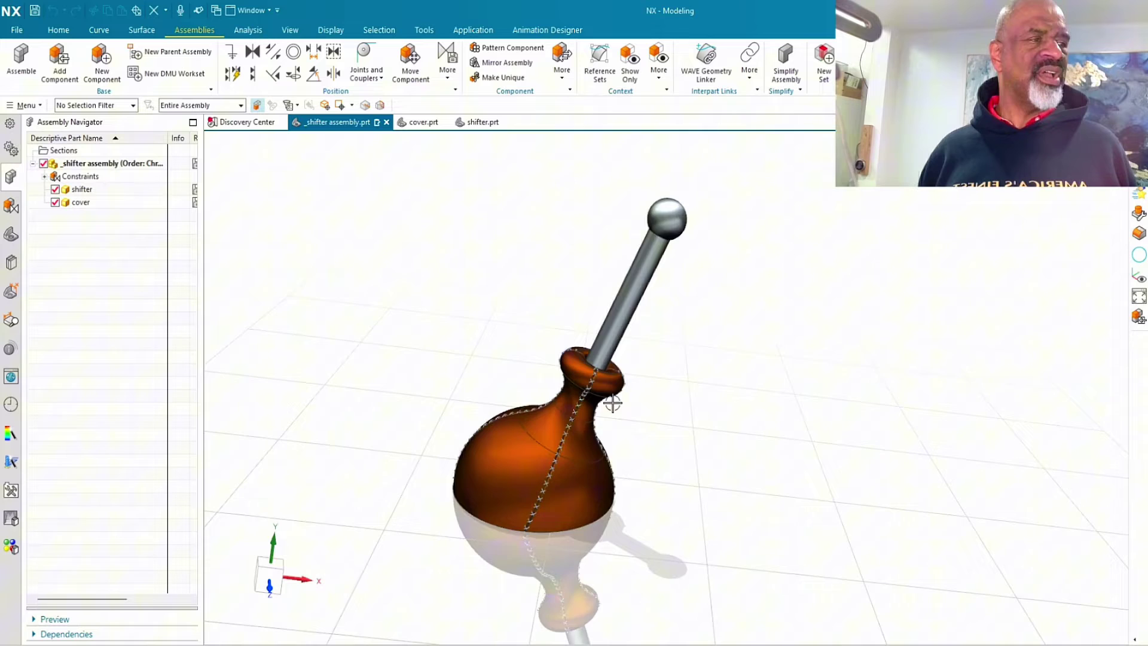
{"action": "scroll", "coordinate": [613, 404], "scroll_direction": "up", "scroll_amount": 5}
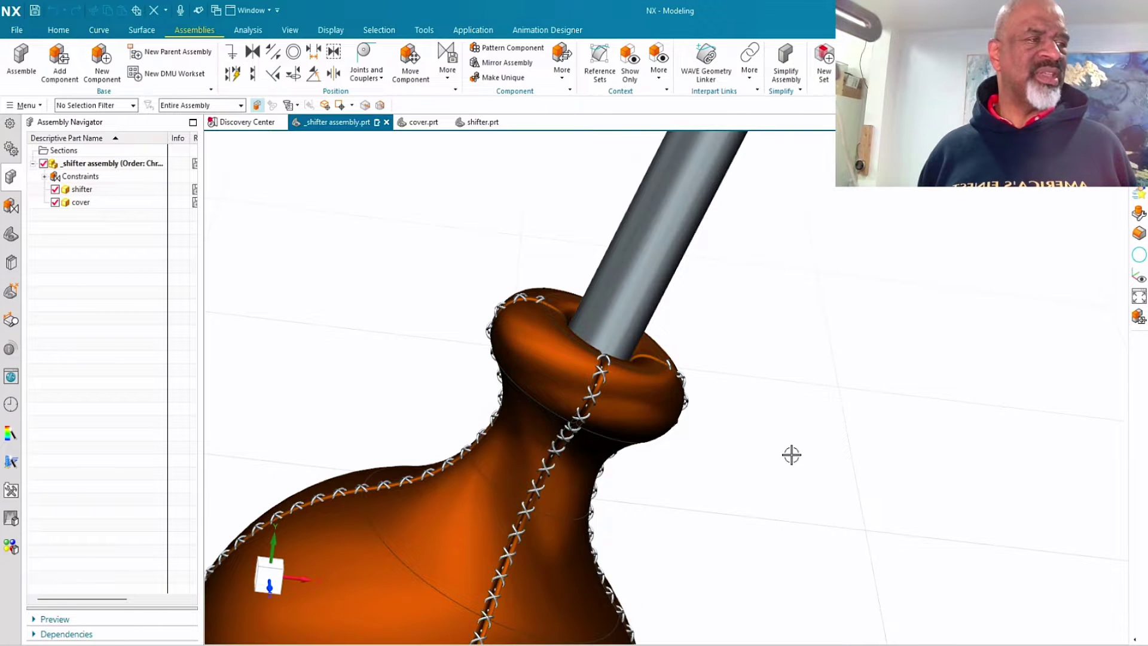
{"action": "scroll", "coordinate": [791, 454], "scroll_direction": "down", "scroll_amount": 2}
{"action": "middle_click_drag", "start_coordinate": [790, 454], "coordinate": [726, 432]}
{"action": "scroll", "coordinate": [763, 425], "scroll_direction": "down", "scroll_amount": 2}
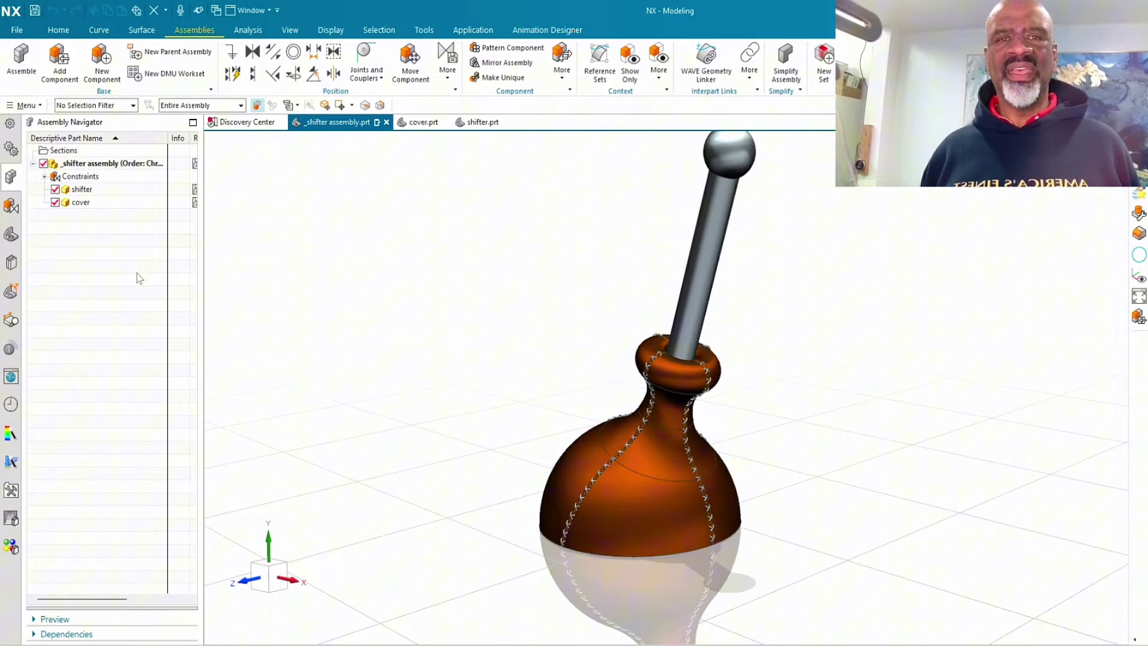
- Open the shifter component as its own part in a separate window
{"action": "right_click", "coordinate": [92, 190]}
{"action": "left_click", "coordinate": [130, 211]}
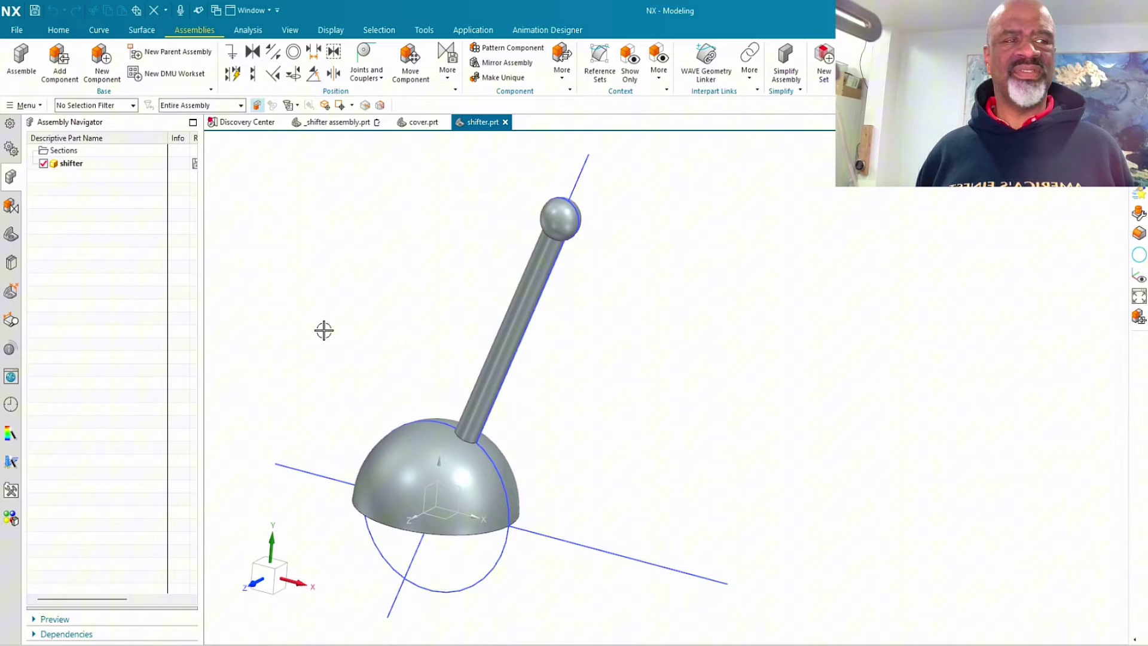
{"action": "mouse_move", "coordinate": [323, 328]}
{"action": "middle_mouse_down"}
{"action": "mouse_move", "coordinate": [397, 372]}
{"action": "mouse_move", "coordinate": [395, 385]}
{"action": "middle_mouse_up"}
- Open Sketch (1) from the Part Navigator history, then finish the sketch
{"action": "left_click", "coordinate": [11, 234]}
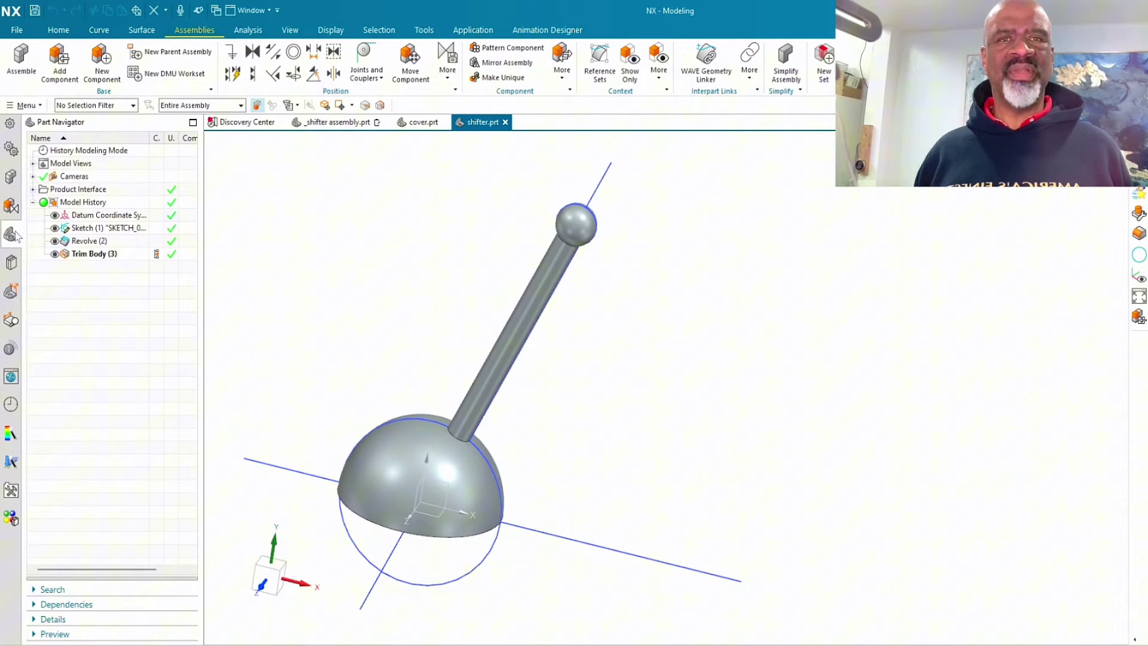
{"action": "double_click", "coordinate": [119, 230]}
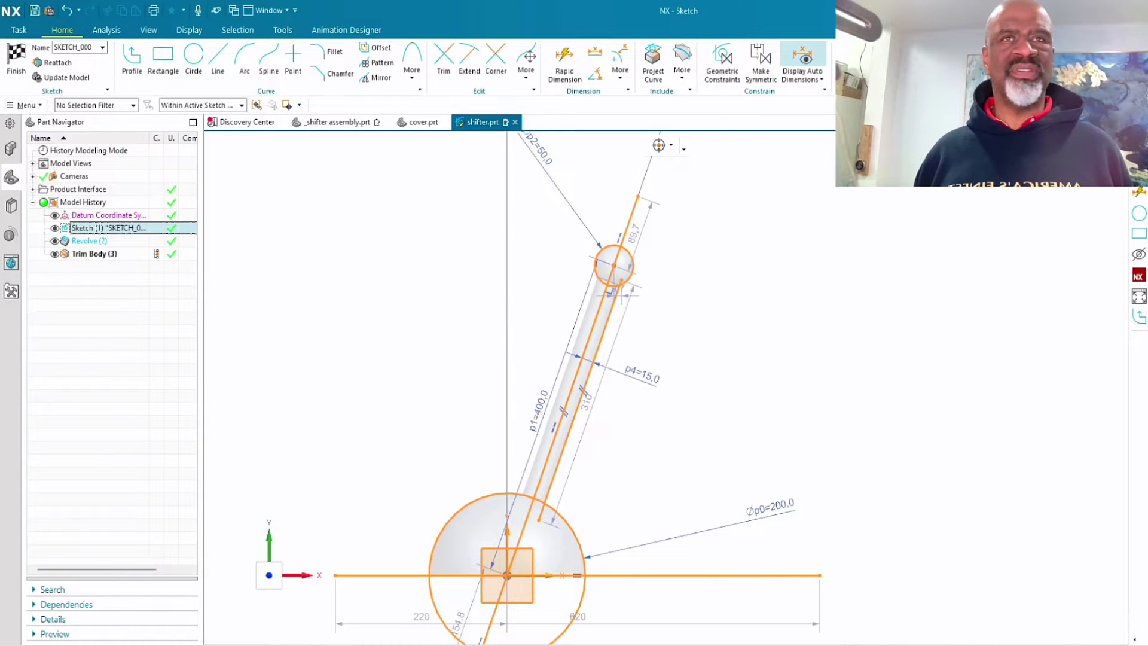
{"action": "left_click", "coordinate": [16, 56]}
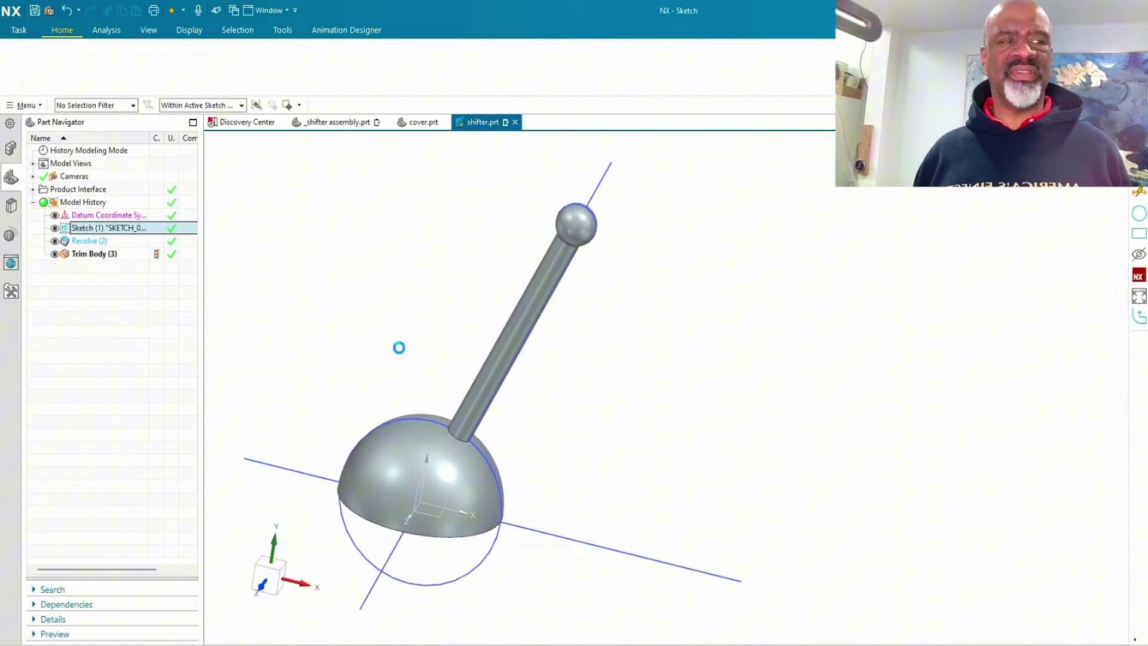
{"action": "middle_click_drag", "start_coordinate": [359, 328], "coordinate": [395, 369]}
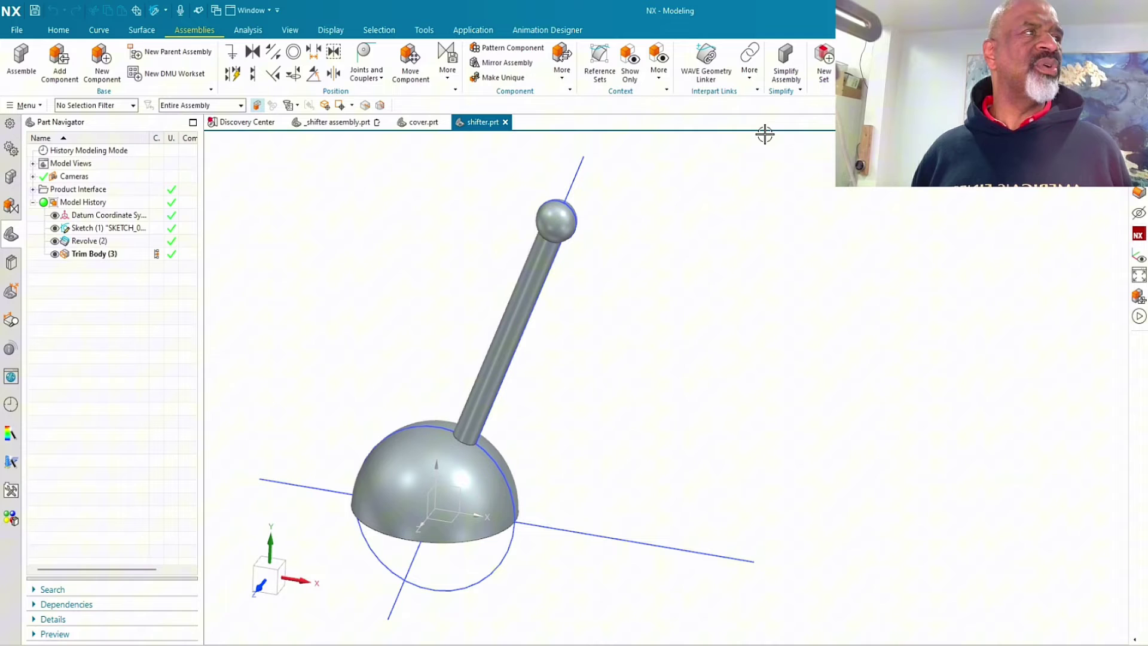
{"action": "left_click", "coordinate": [750, 66]}
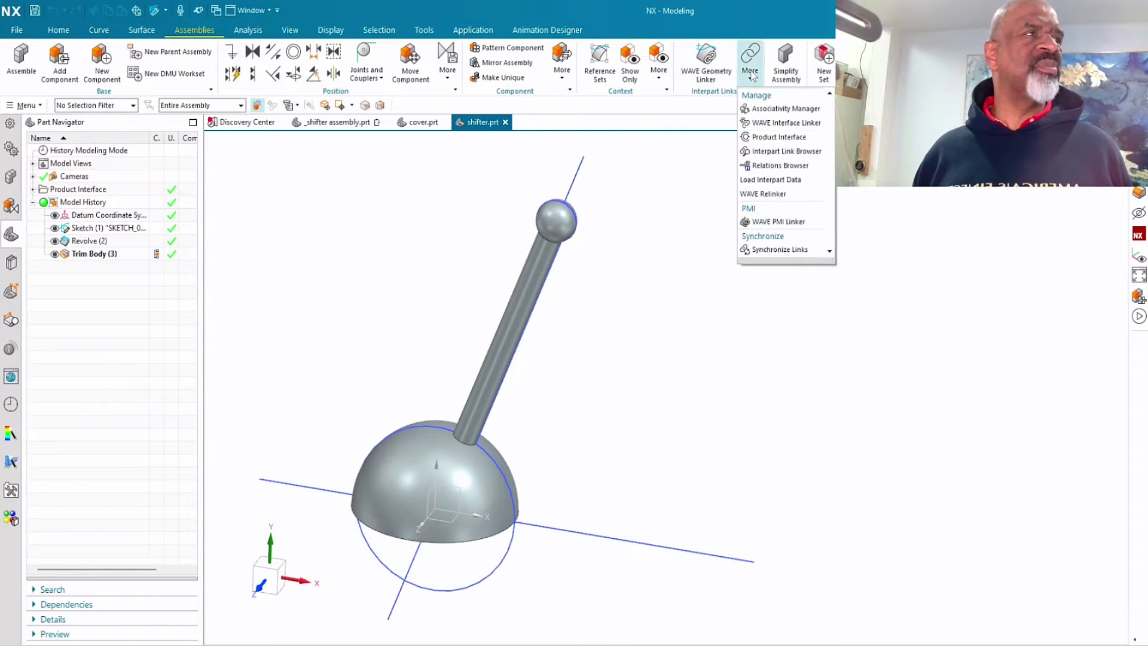
{"action": "left_click", "coordinate": [770, 138]}
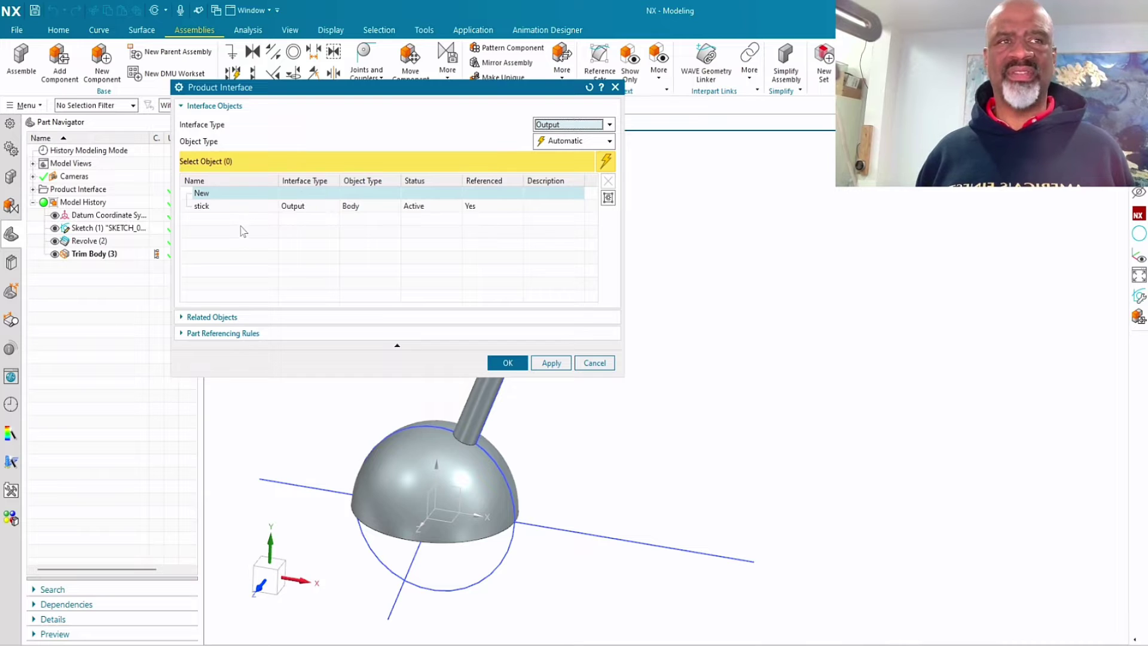
{"action": "left_click", "coordinate": [202, 206]}
{"action": "right_click", "coordinate": [211, 209]}
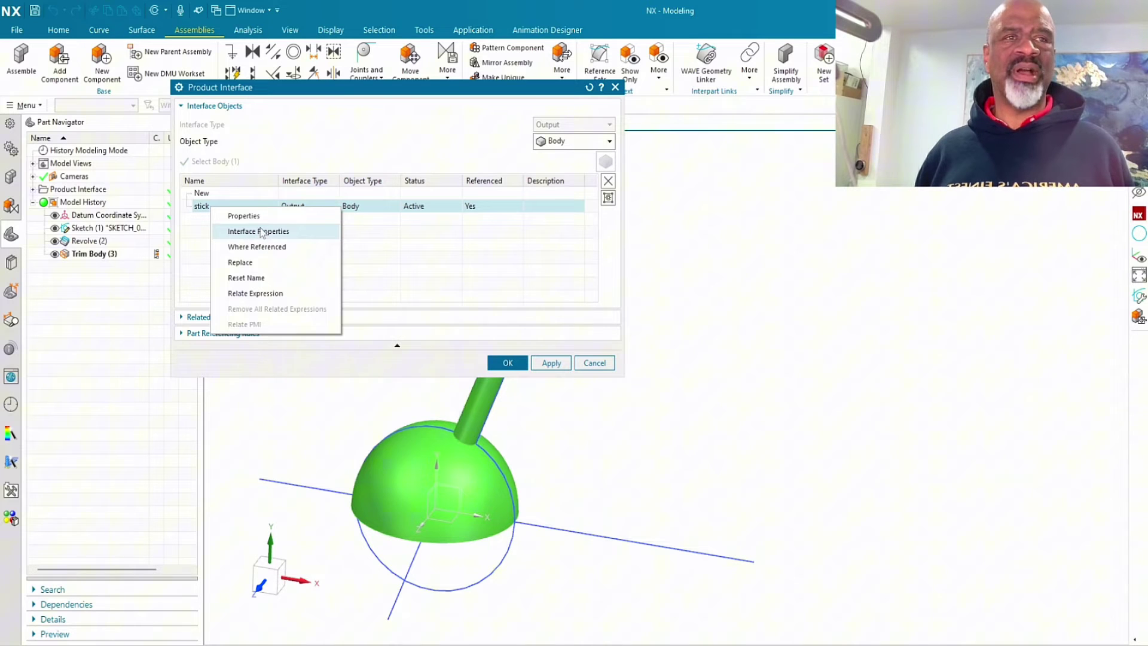
{"action": "left_click", "coordinate": [610, 359]}
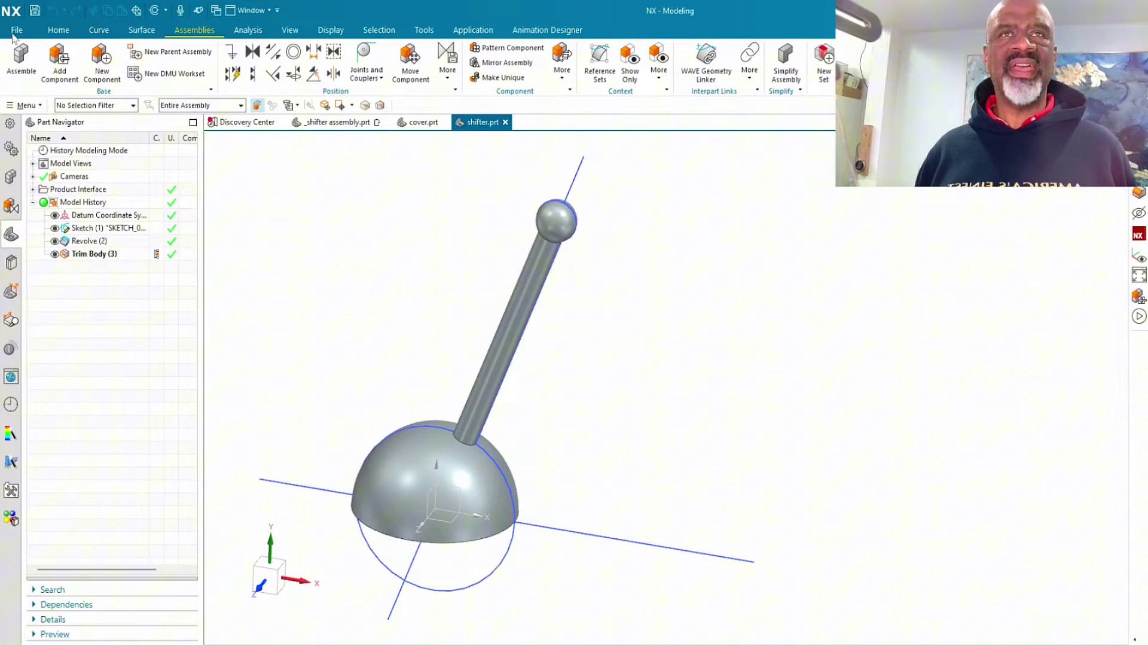
{"action": "left_click", "coordinate": [17, 30]}
{"action": "left_click", "coordinate": [119, 61]}
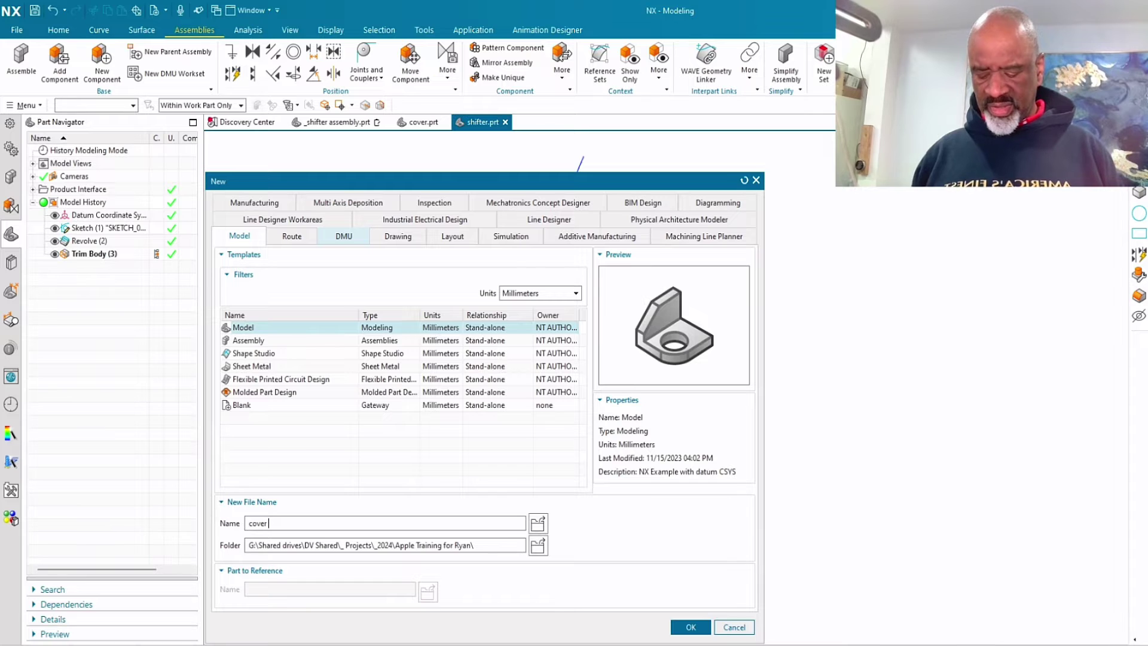
- Create the new part 'cover 2' and WAVE-link the stick body from shifter.prt into it
{"action": "type", "text": "cover 2.prt"}
{"action": "key", "text": "Return"}
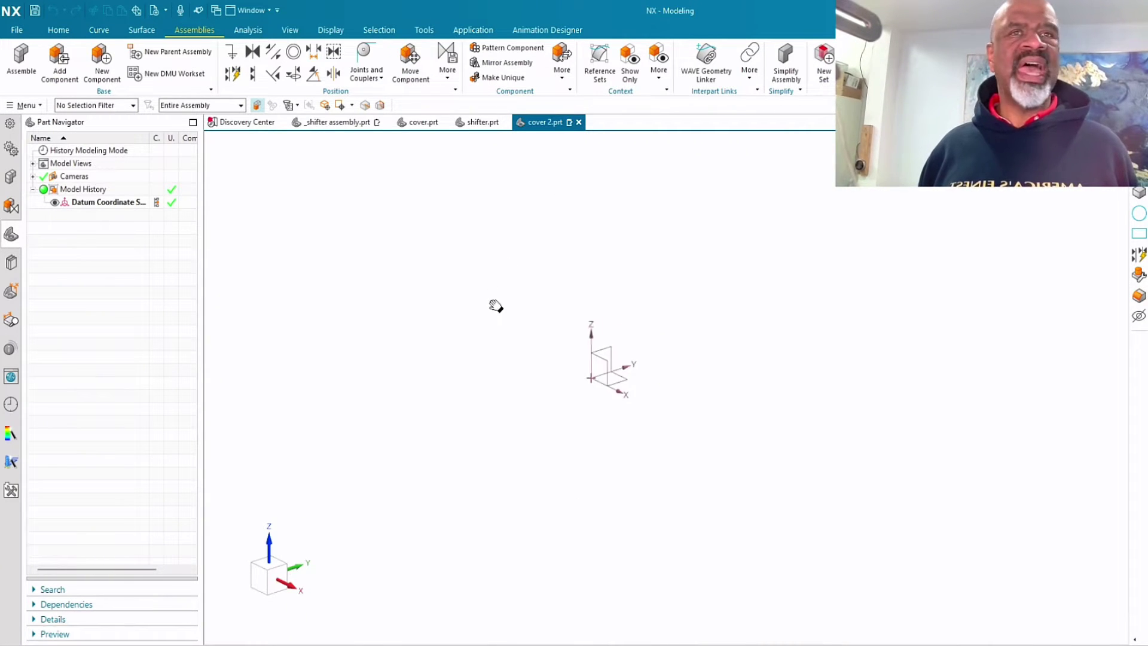
{"action": "left_click", "coordinate": [58, 31]}
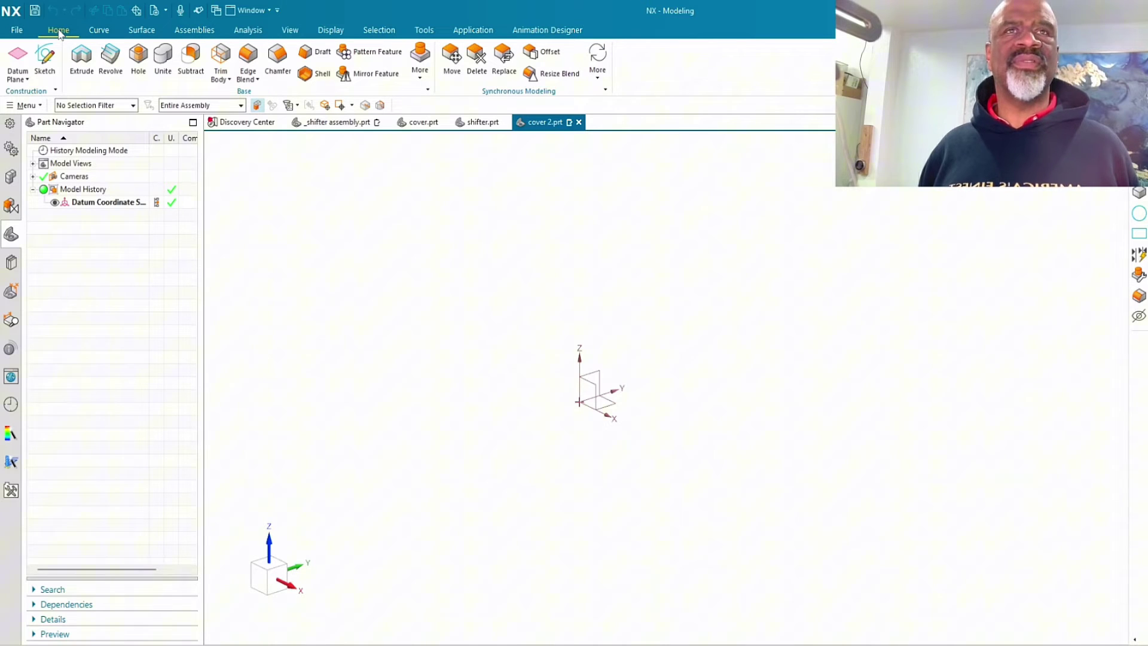
{"action": "left_click", "coordinate": [421, 66]}
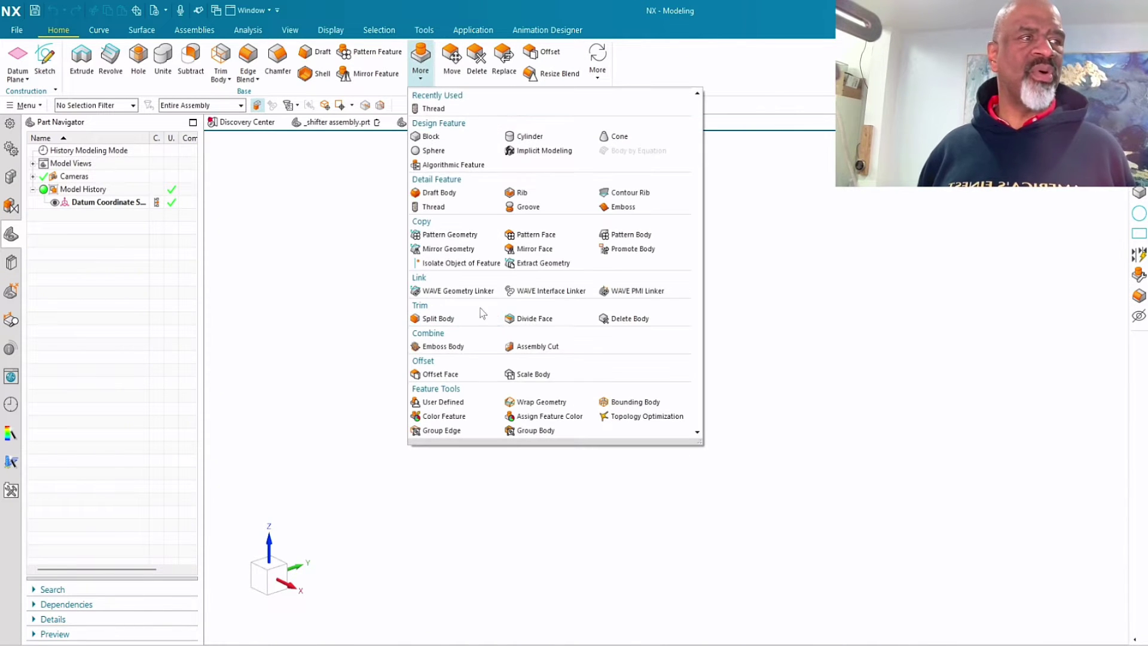
{"action": "left_click", "coordinate": [542, 292]}
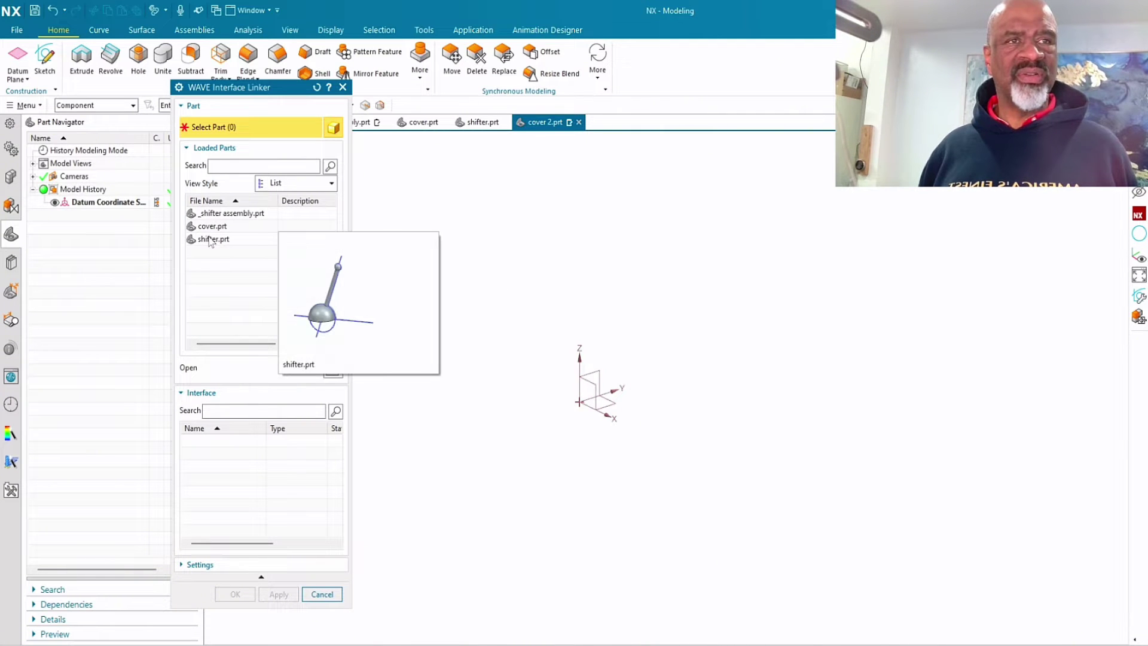
{"action": "left_click", "coordinate": [210, 240]}
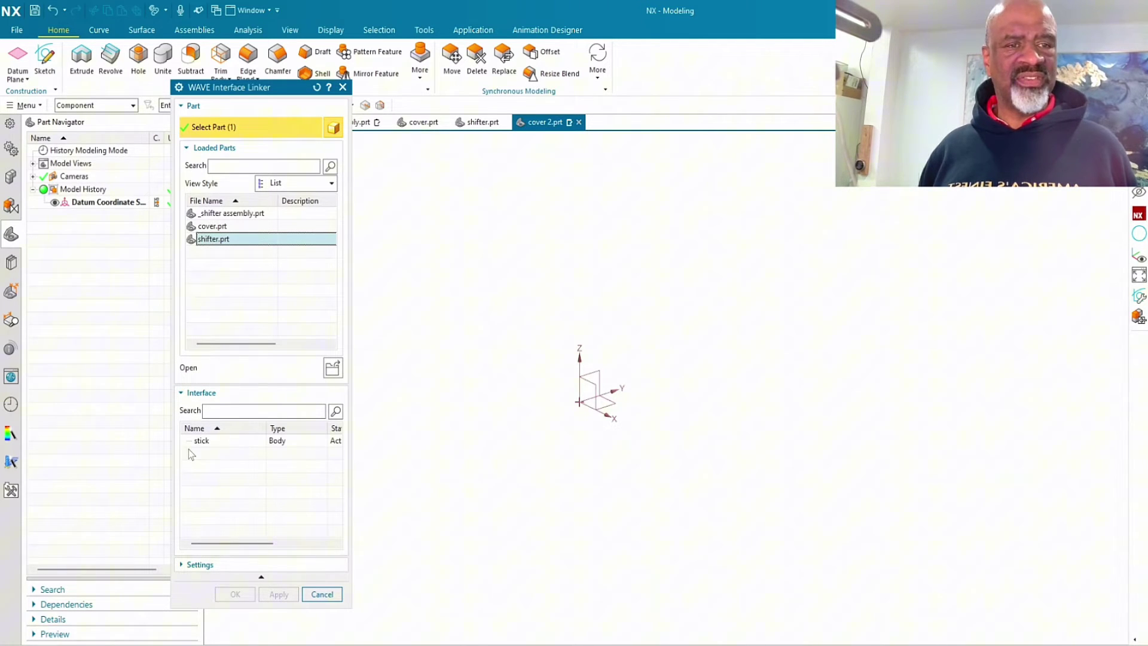
{"action": "left_click", "coordinate": [204, 443]}
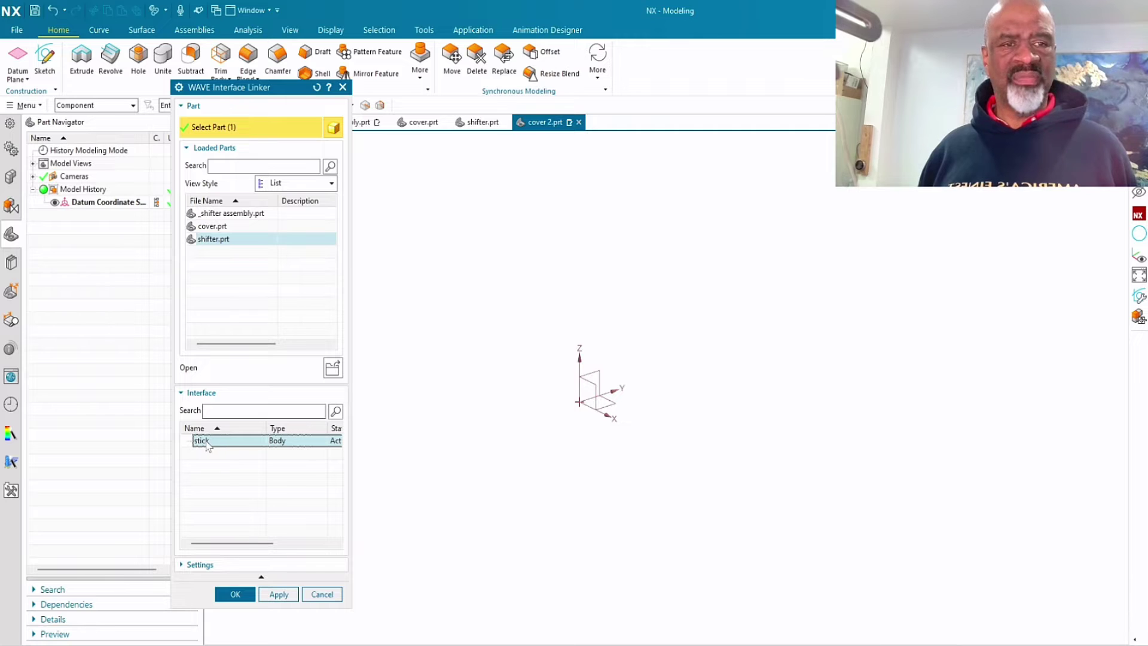
{"action": "left_click", "coordinate": [227, 596]}
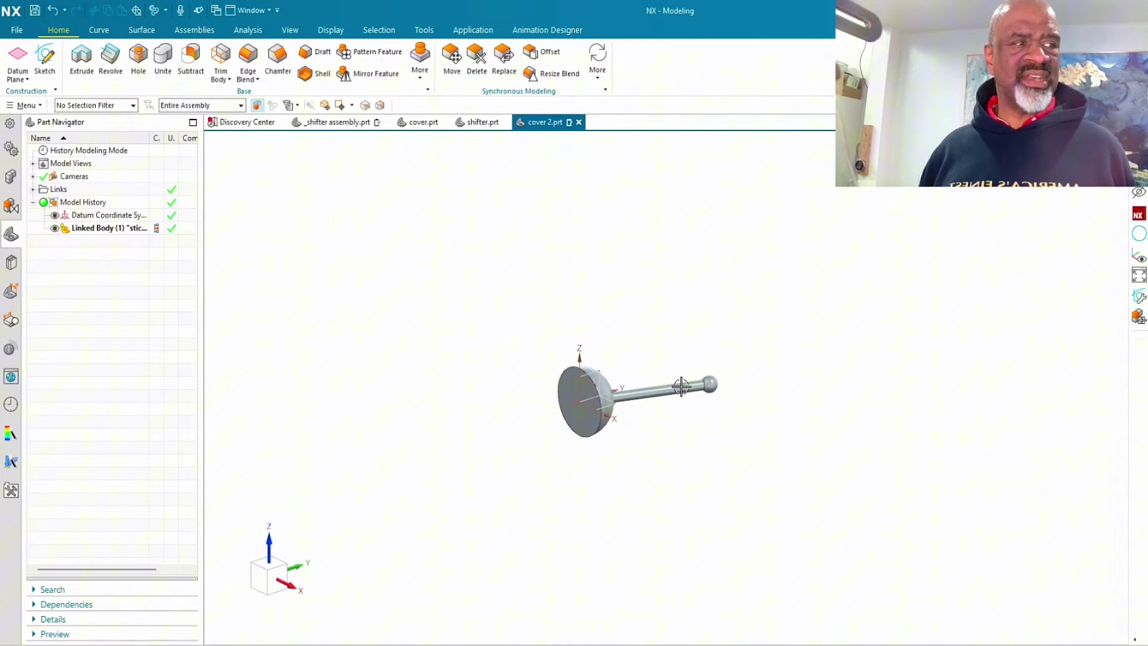
{"action": "middle_click_drag", "start_coordinate": [679, 343], "coordinate": [605, 409]}
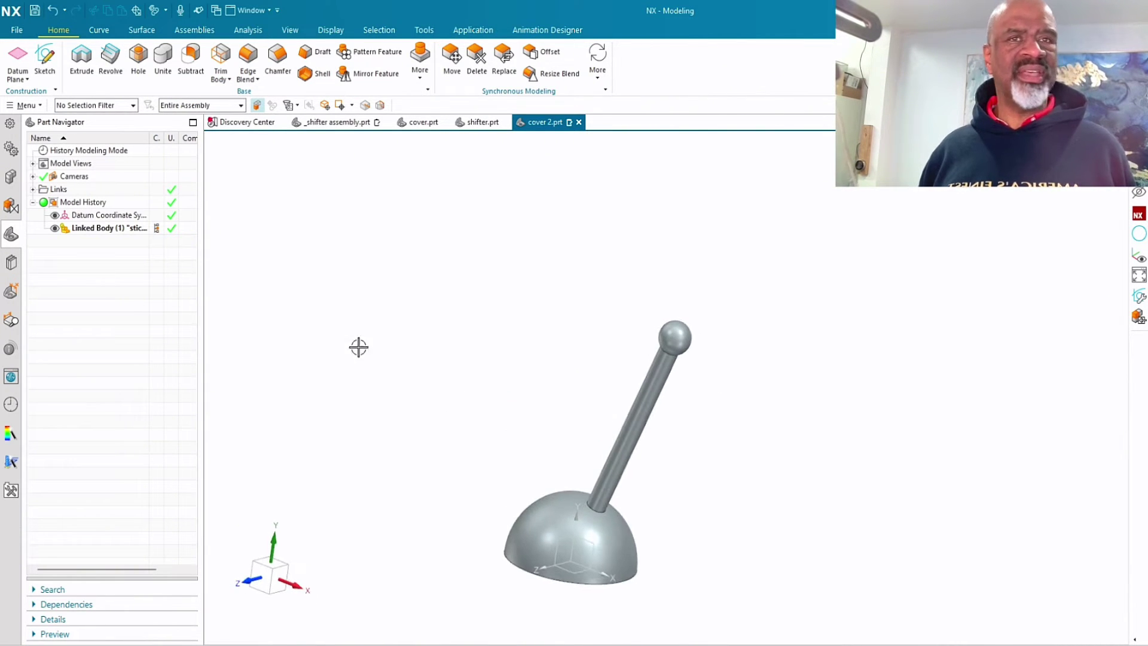
- Switch to cover.prt and roll its history back to the Linked Body
{"action": "left_click", "coordinate": [422, 123]}
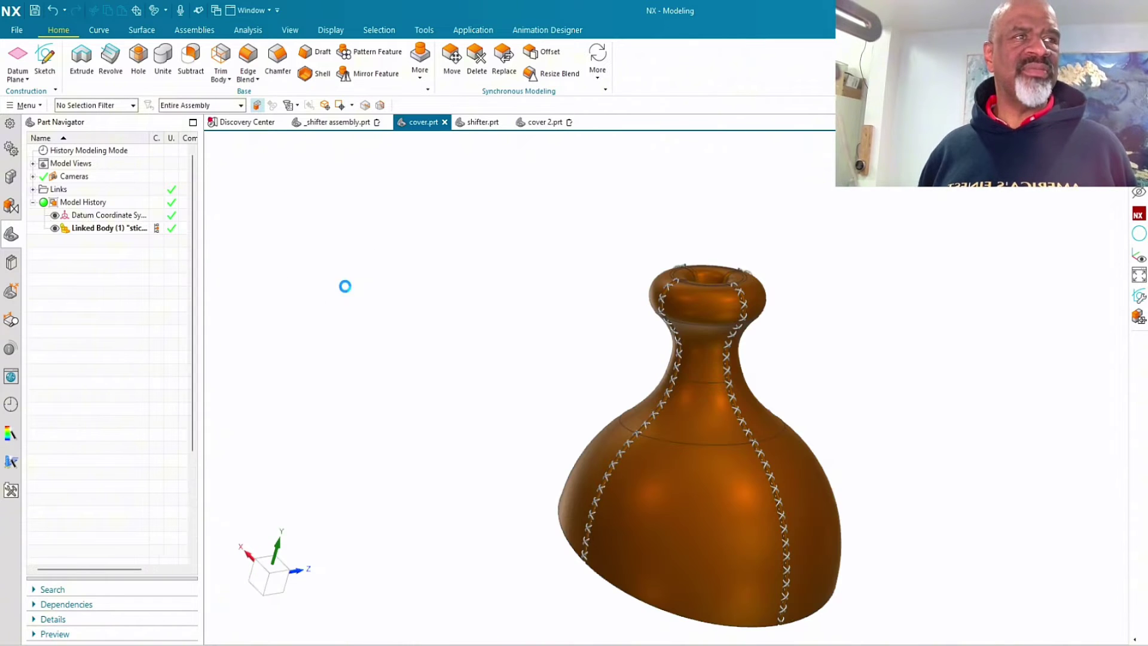
{"action": "right_click", "coordinate": [107, 228]}
{"action": "left_click", "coordinate": [151, 385]}
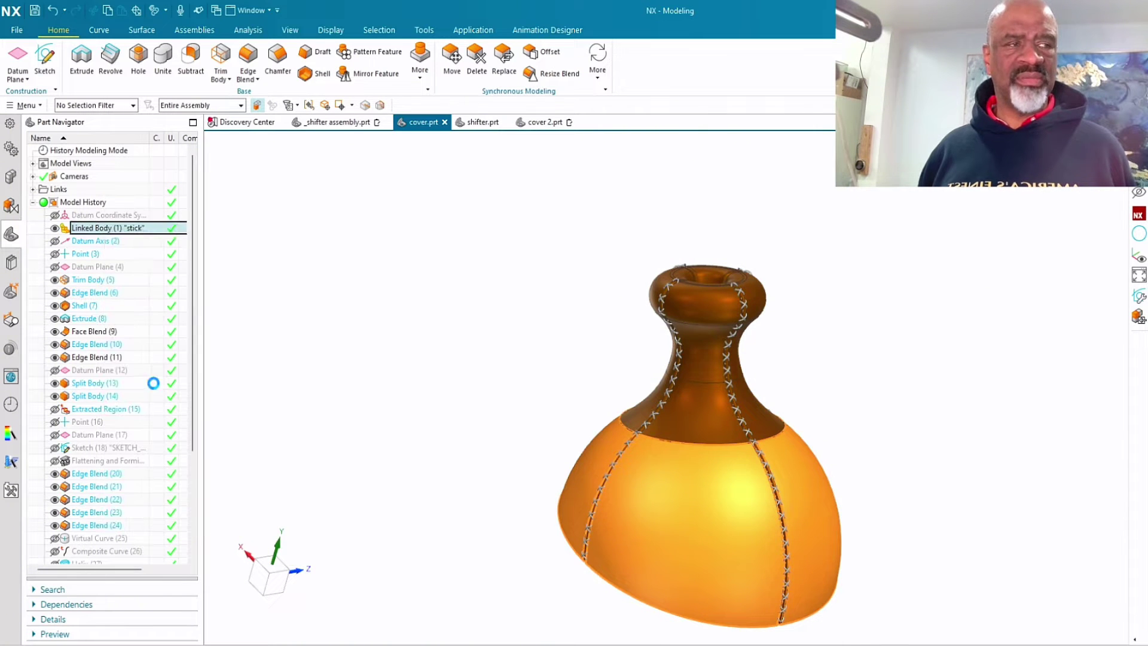
{"action": "scroll", "coordinate": [408, 338], "scroll_direction": "down", "scroll_amount": 3}
{"action": "middle_click_drag", "start_coordinate": [599, 315], "coordinate": [569, 364]}
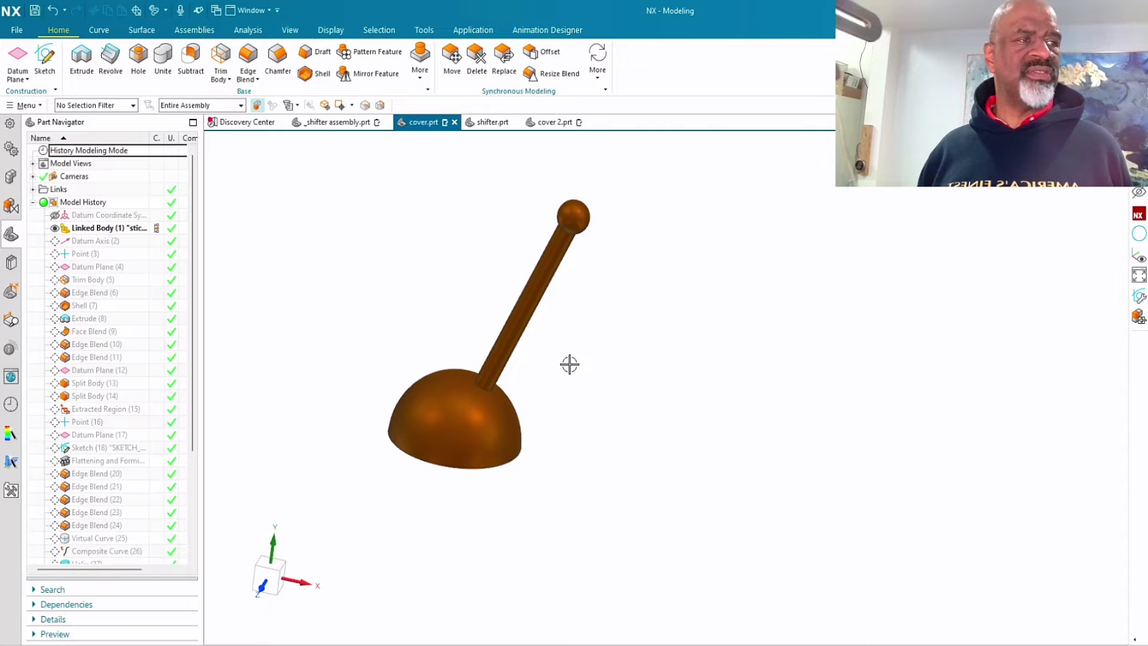
{"action": "scroll", "coordinate": [572, 354], "scroll_direction": "up", "scroll_amount": 2}
{"action": "scroll", "coordinate": [572, 354], "scroll_direction": "down", "scroll_amount": 2}
- Step the history forward through Datum Axis (2), Point (3) and Datum Plane (4)
{"action": "left_click", "coordinate": [79, 242]}
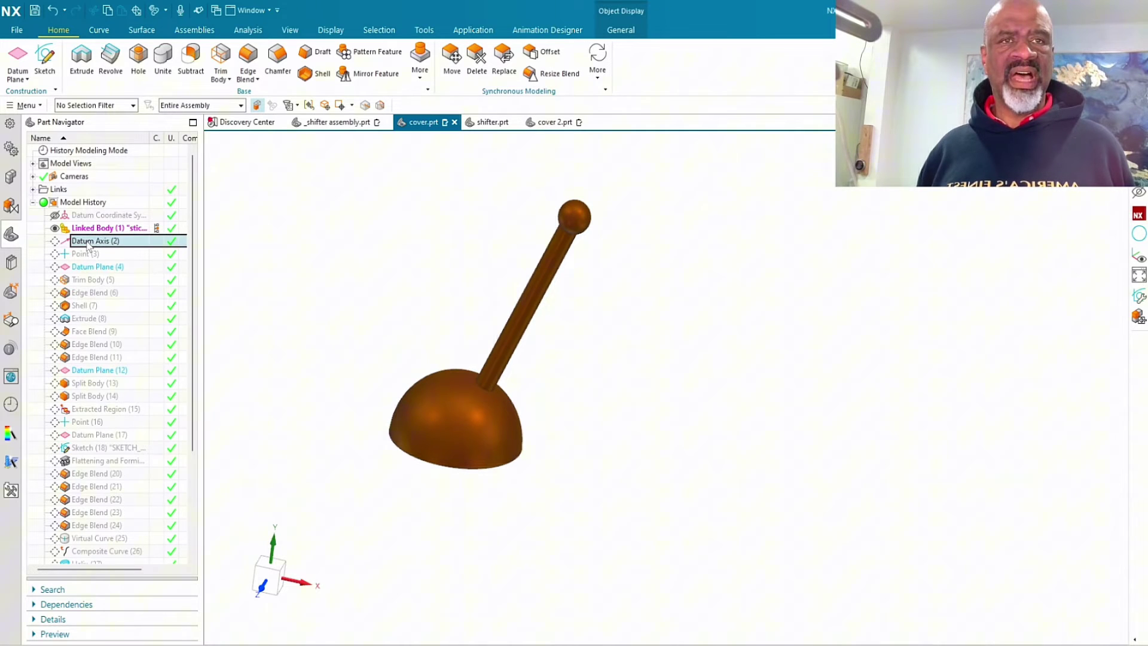
{"action": "right_click", "coordinate": [79, 242]}
{"action": "left_click", "coordinate": [132, 294]}
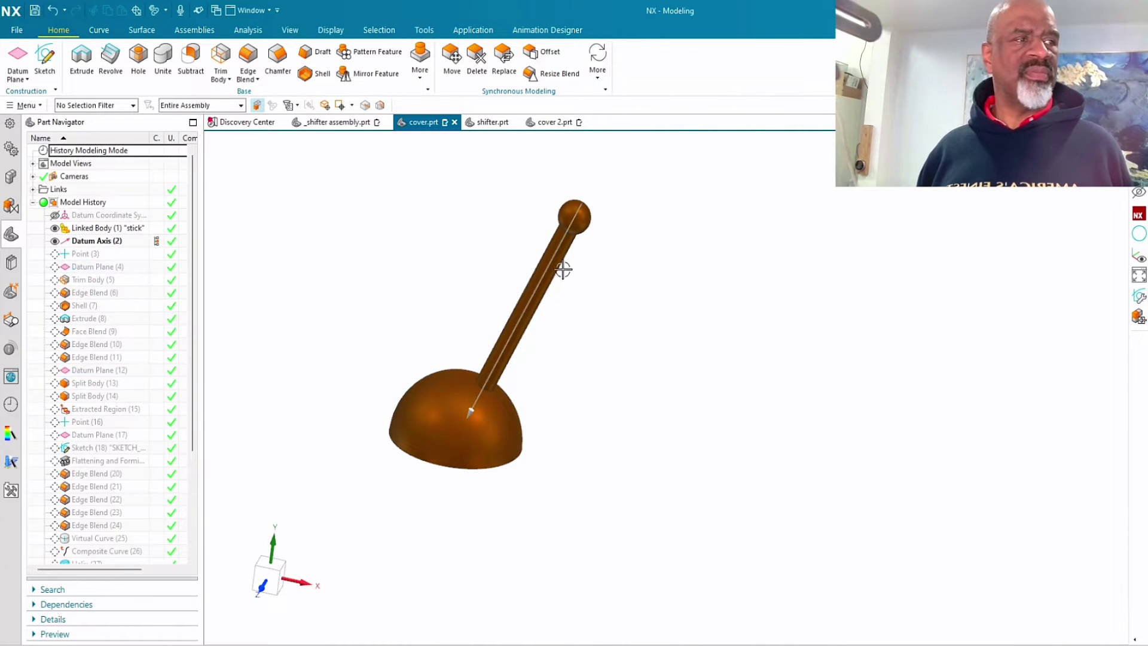
{"action": "left_click", "coordinate": [78, 257]}
{"action": "right_click", "coordinate": [77, 257]}
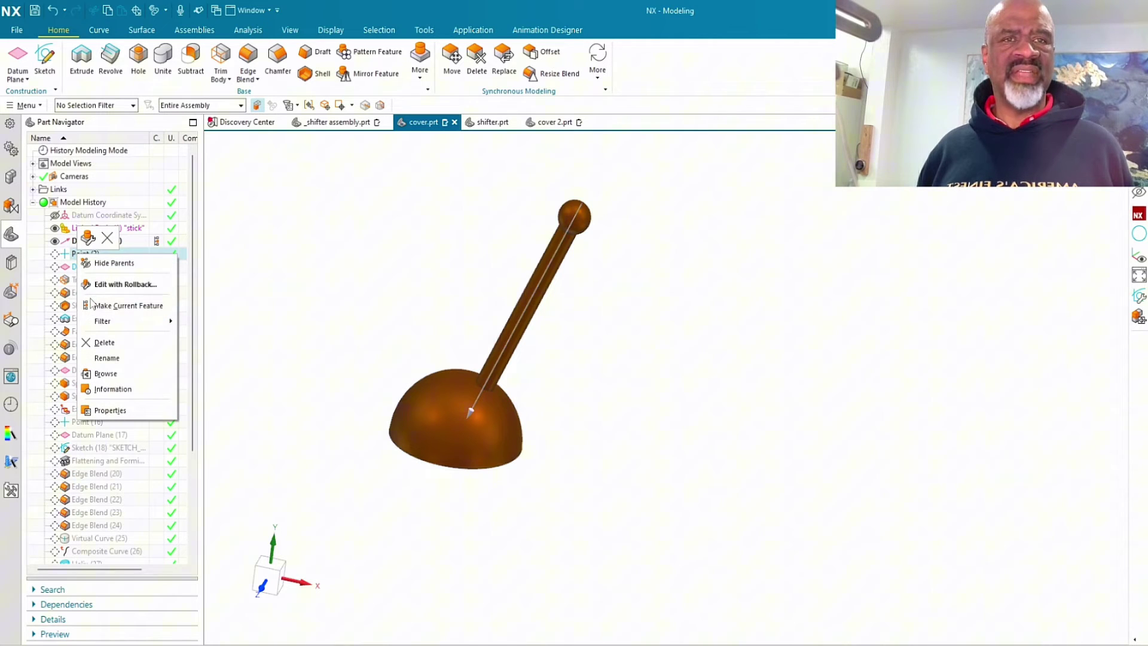
{"action": "left_click", "coordinate": [114, 308]}
{"action": "mouse_move", "coordinate": [571, 261]}
{"action": "middle_mouse_down"}
{"action": "mouse_move", "coordinate": [594, 269]}
{"action": "mouse_move", "coordinate": [610, 259]}
{"action": "mouse_move", "coordinate": [603, 272]}
{"action": "middle_mouse_up"}
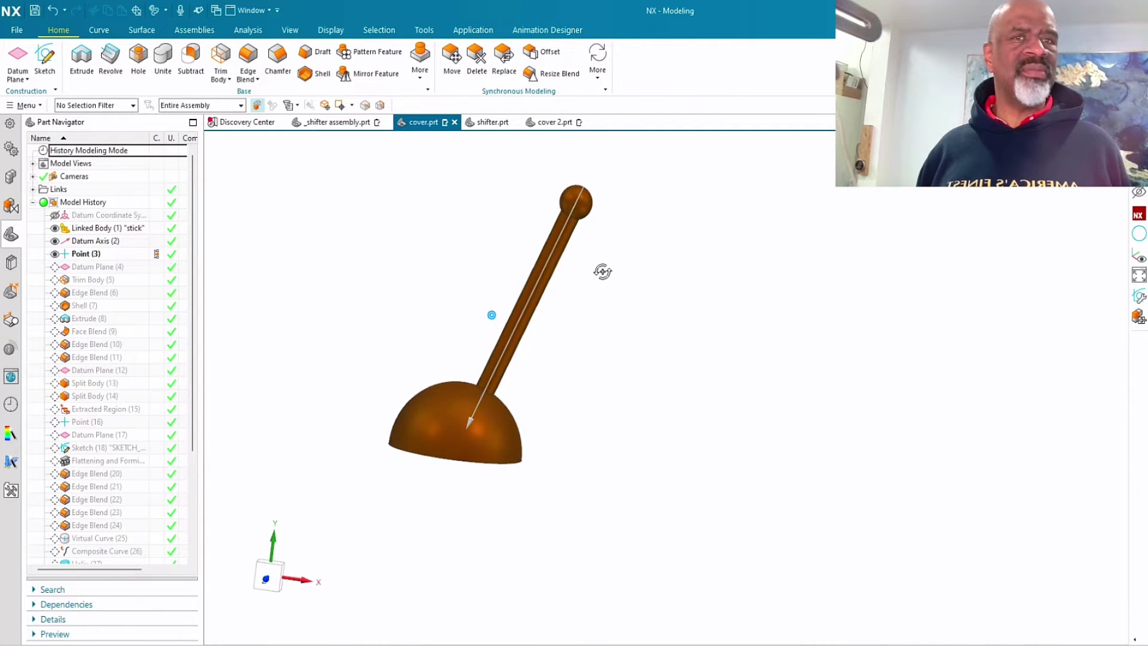
{"action": "right_click", "coordinate": [92, 268]}
{"action": "left_click", "coordinate": [122, 320]}
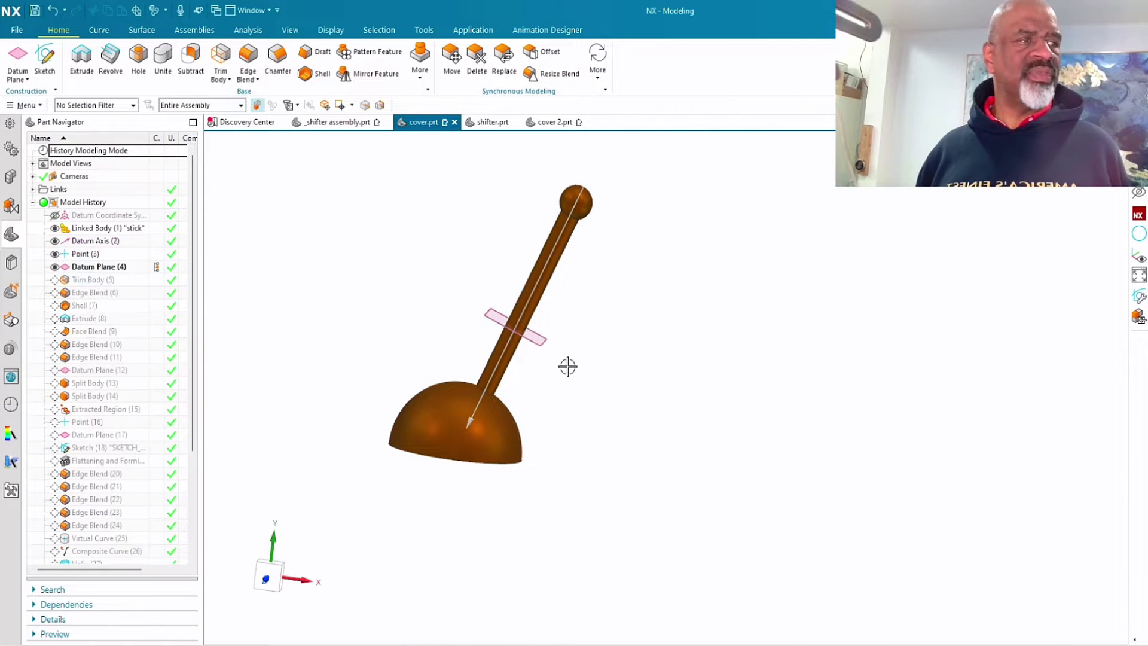
- Make Trim Body (5), then Edge Blend (6), the current feature
{"action": "left_click", "coordinate": [91, 280]}
{"action": "right_click", "coordinate": [91, 280]}
{"action": "left_click", "coordinate": [119, 330]}
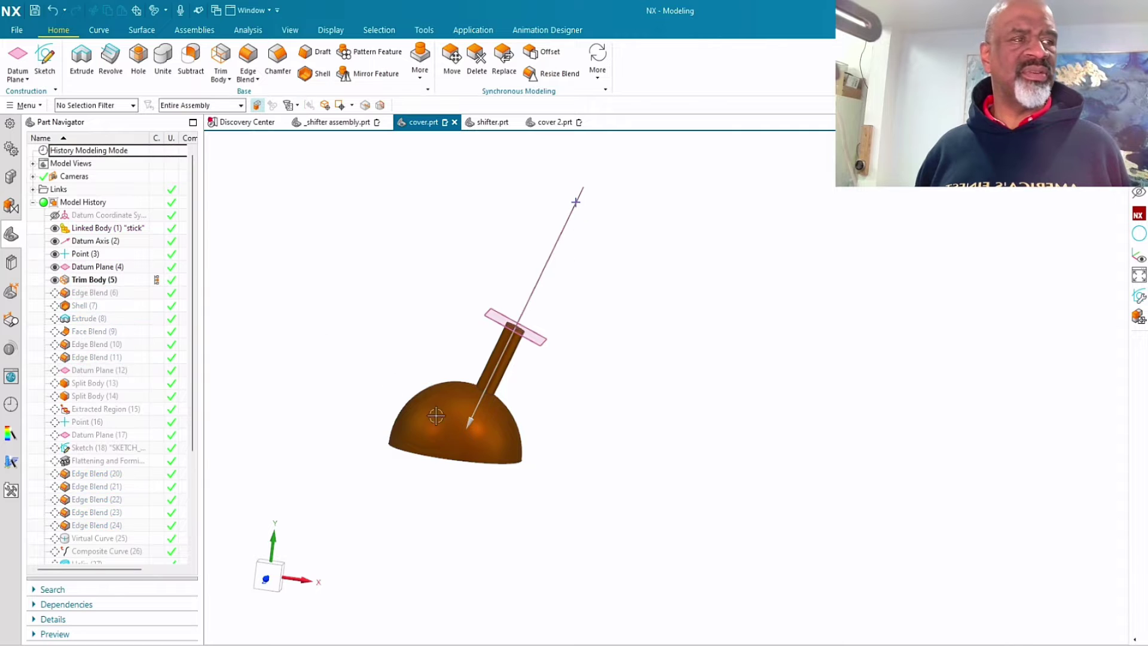
{"action": "left_click", "coordinate": [91, 293]}
{"action": "right_click", "coordinate": [91, 293]}
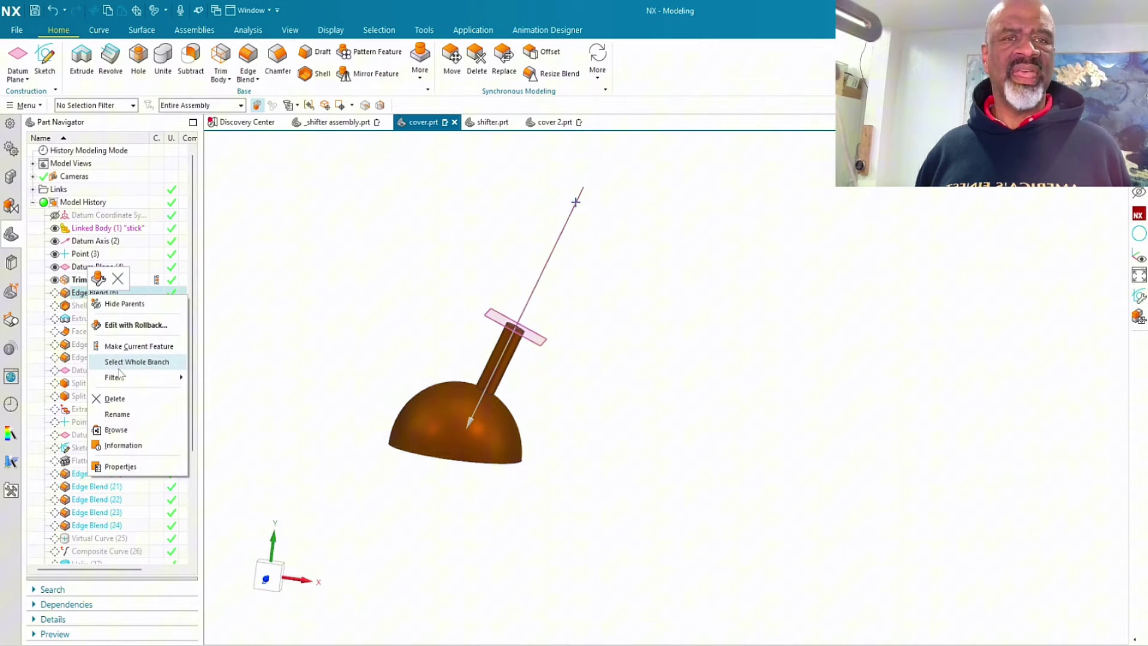
{"action": "left_click", "coordinate": [124, 345]}
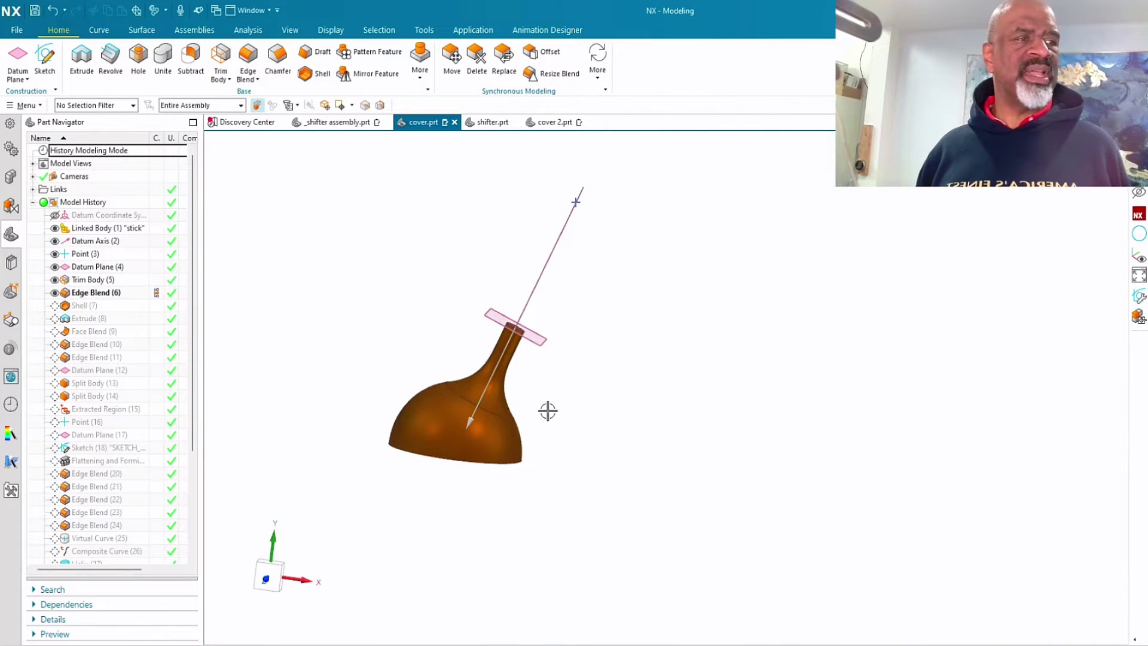
{"action": "middle_click_drag", "start_coordinate": [548, 411], "coordinate": [524, 414]}
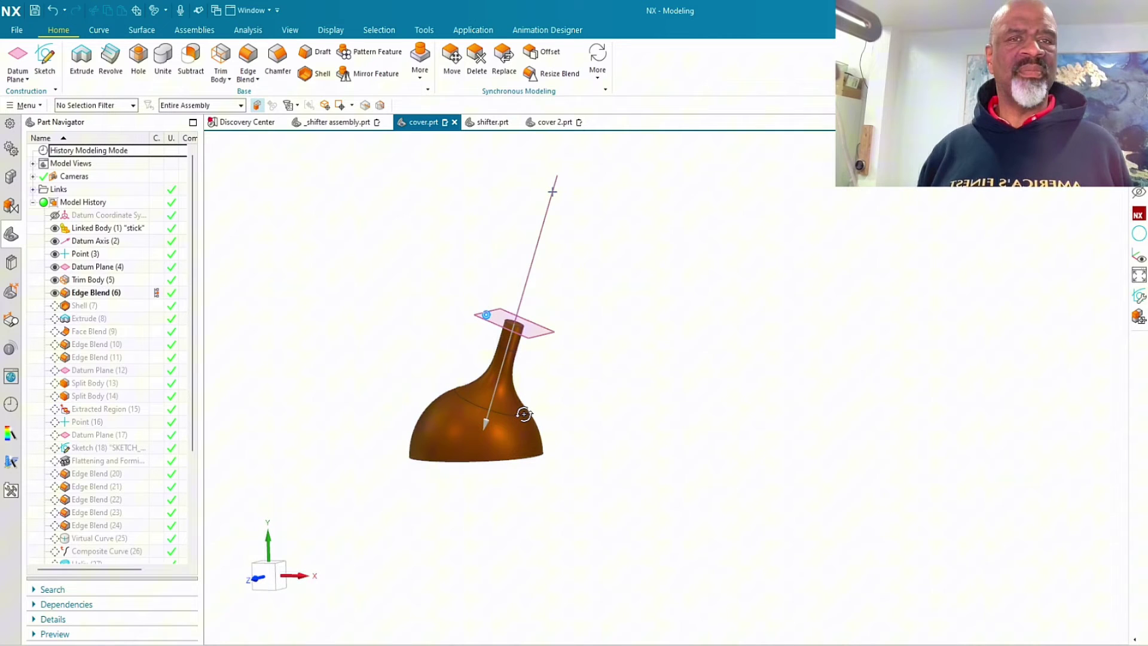
- Make Shell (7) current and orbit to look inside the shelled cover
{"action": "left_click", "coordinate": [93, 306]}
{"action": "right_click", "coordinate": [95, 306]}
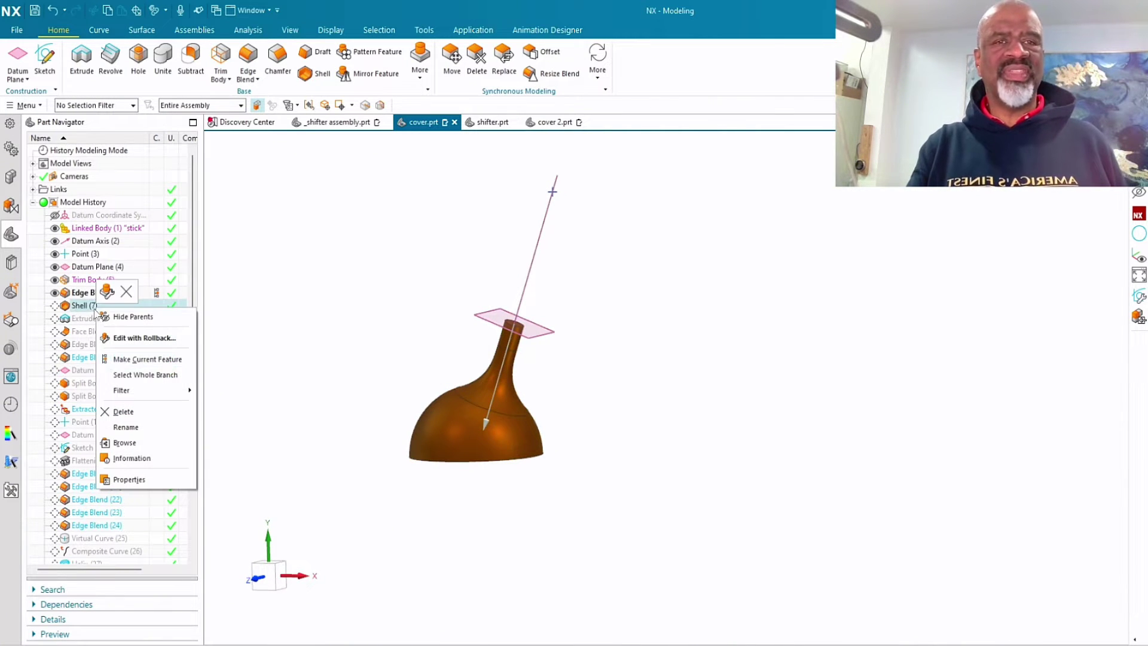
{"action": "left_click", "coordinate": [127, 359]}
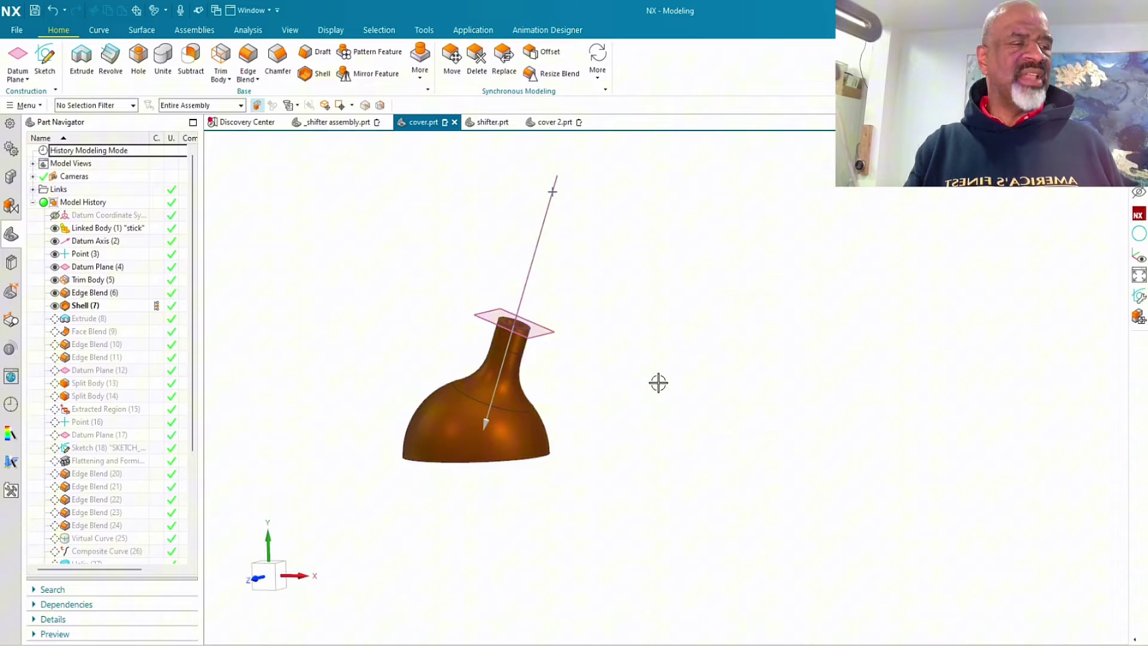
{"action": "middle_click_drag", "start_coordinate": [658, 382], "coordinate": [546, 351]}
{"action": "scroll", "coordinate": [592, 365], "scroll_direction": "up", "scroll_amount": 2}
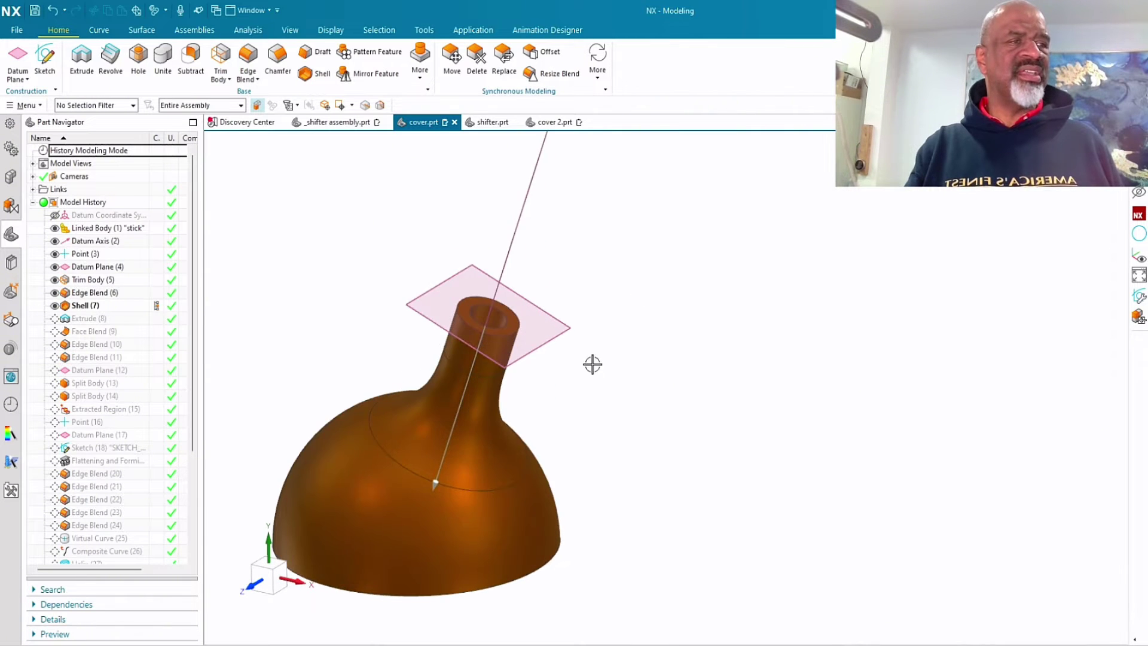
{"action": "scroll", "coordinate": [592, 364], "scroll_direction": "down", "scroll_amount": 2}
{"action": "mouse_move", "coordinate": [610, 385]}
{"action": "middle_mouse_down"}
{"action": "mouse_move", "coordinate": [613, 410]}
{"action": "mouse_move", "coordinate": [624, 385]}
{"action": "middle_mouse_up"}
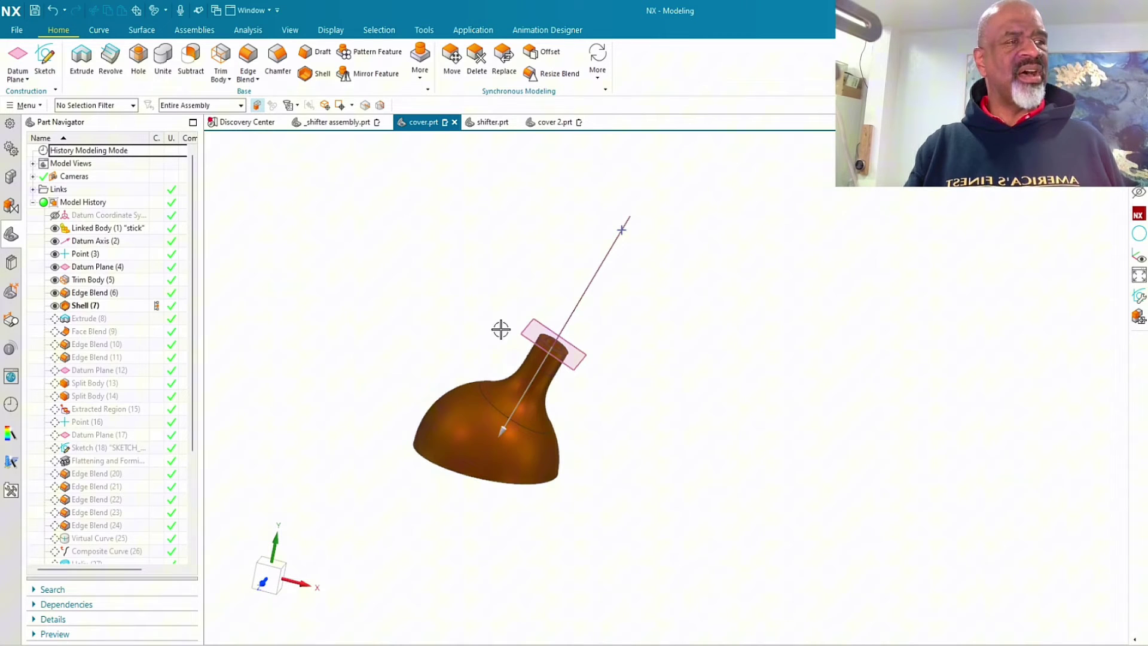
{"action": "middle_click_drag", "start_coordinate": [665, 472], "coordinate": [586, 438]}
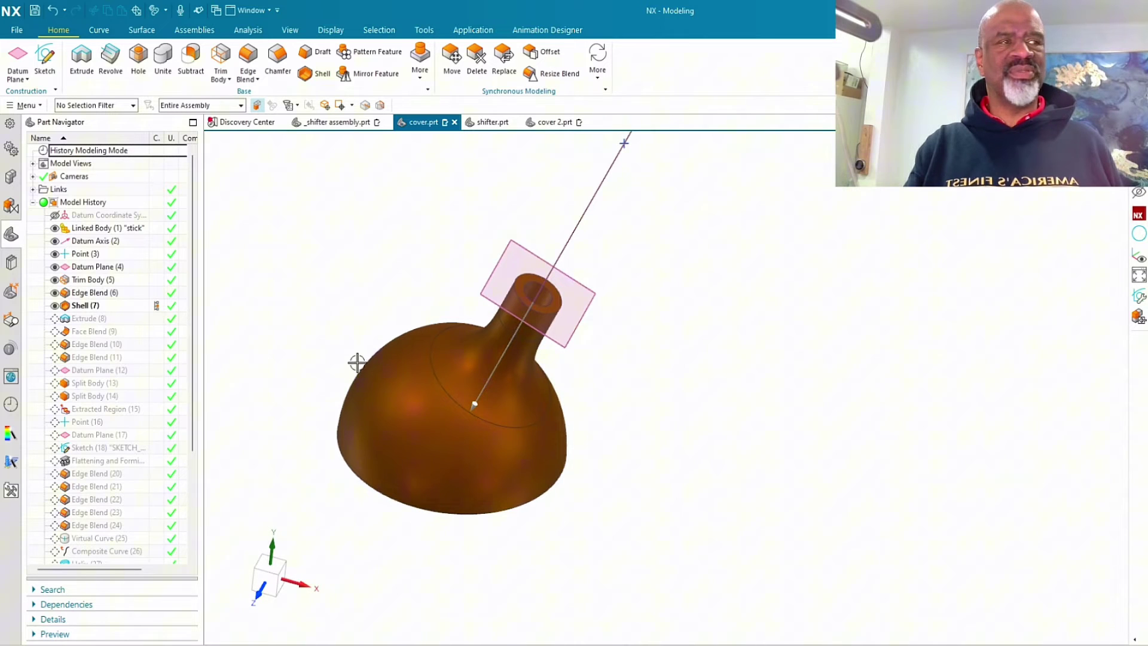
{"action": "middle_click_drag", "start_coordinate": [363, 335], "coordinate": [372, 311]}
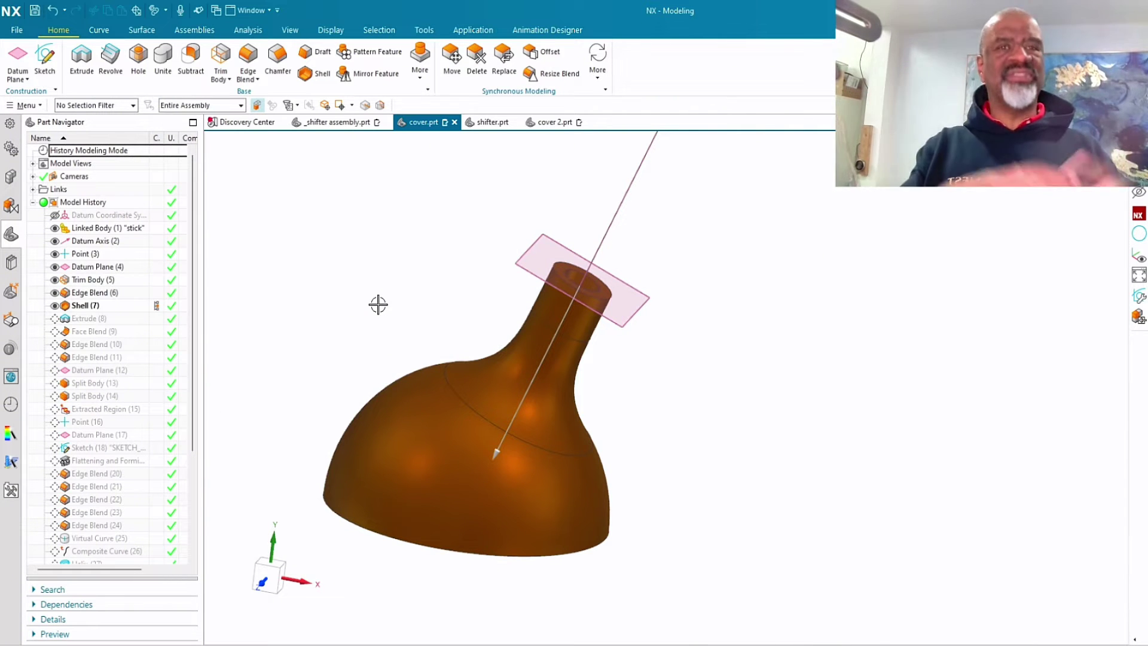
- Step forward to Extrude (8), then to Edge Blend (11)
{"action": "left_click", "coordinate": [87, 318]}
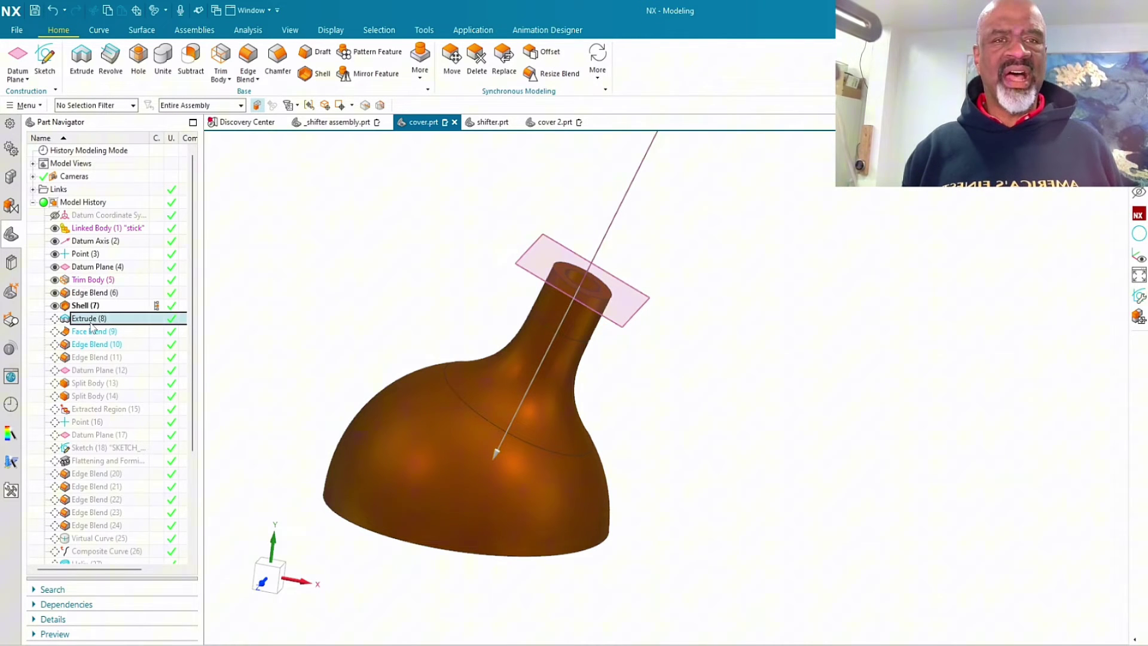
{"action": "right_click", "coordinate": [89, 320]}
{"action": "left_click", "coordinate": [137, 376]}
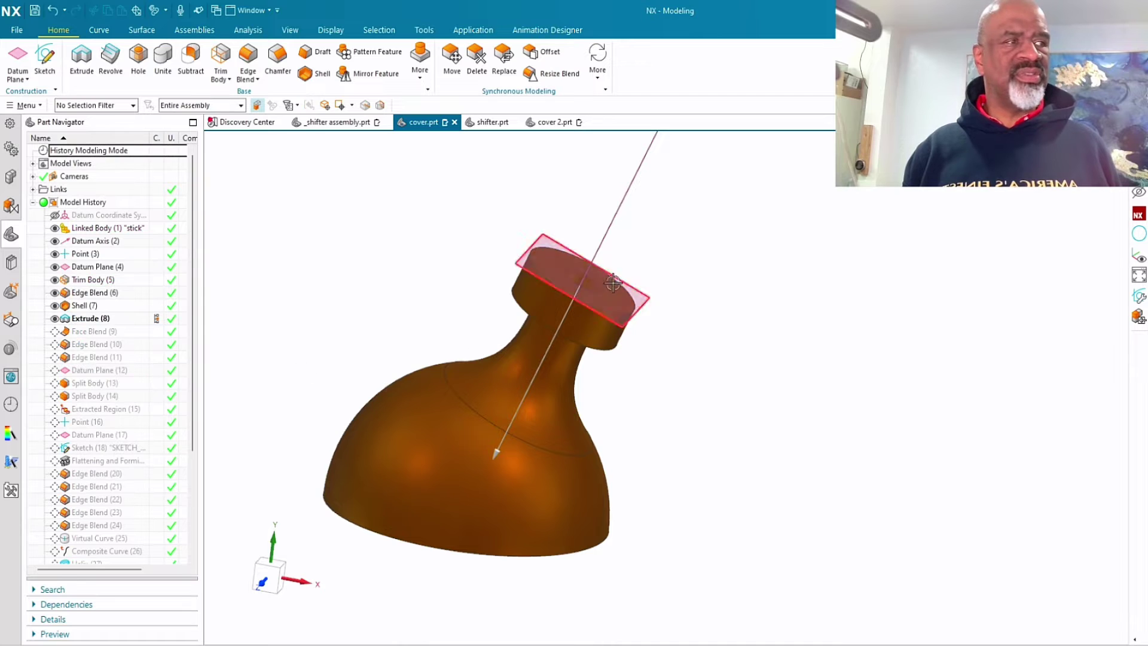
{"action": "right_click", "coordinate": [96, 361]}
{"action": "left_click", "coordinate": [133, 412]}
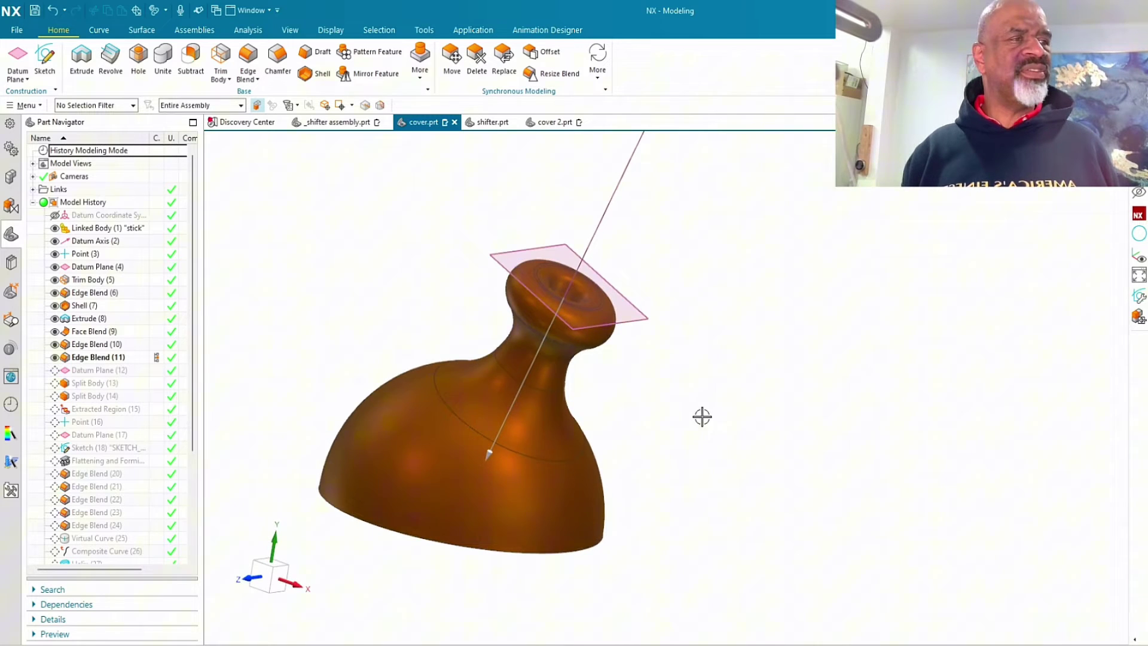
{"action": "middle_click_drag", "start_coordinate": [702, 413], "coordinate": [679, 416]}
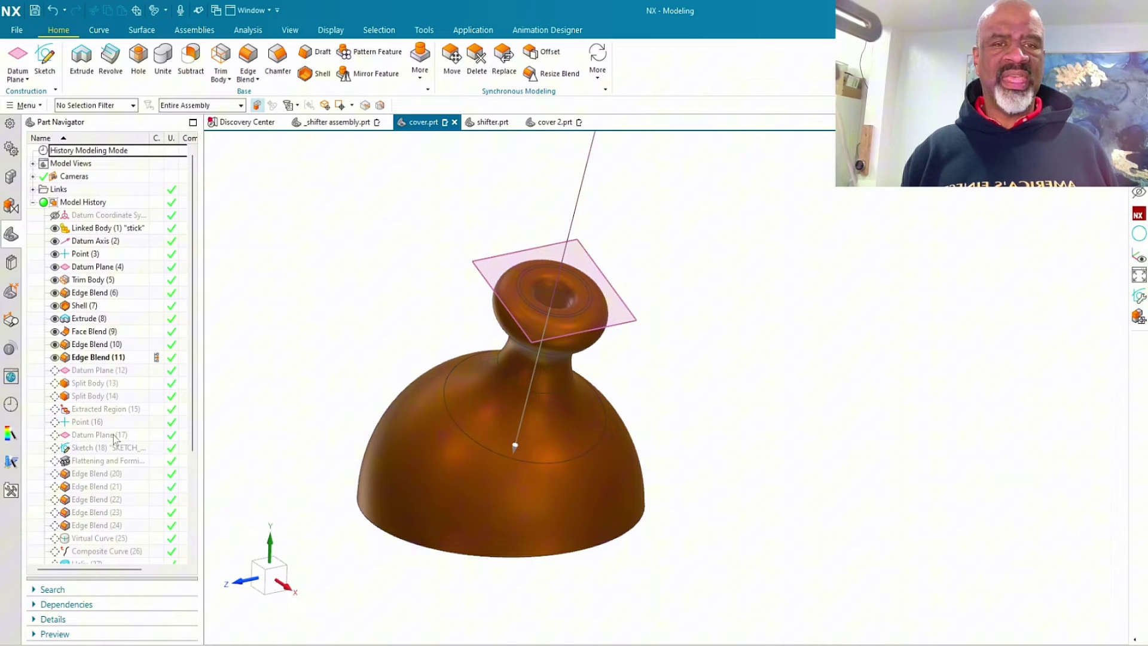
- Make Split Body (14) current and hide the front split half of the cover
{"action": "right_click", "coordinate": [95, 397]}
{"action": "left_click", "coordinate": [127, 469]}
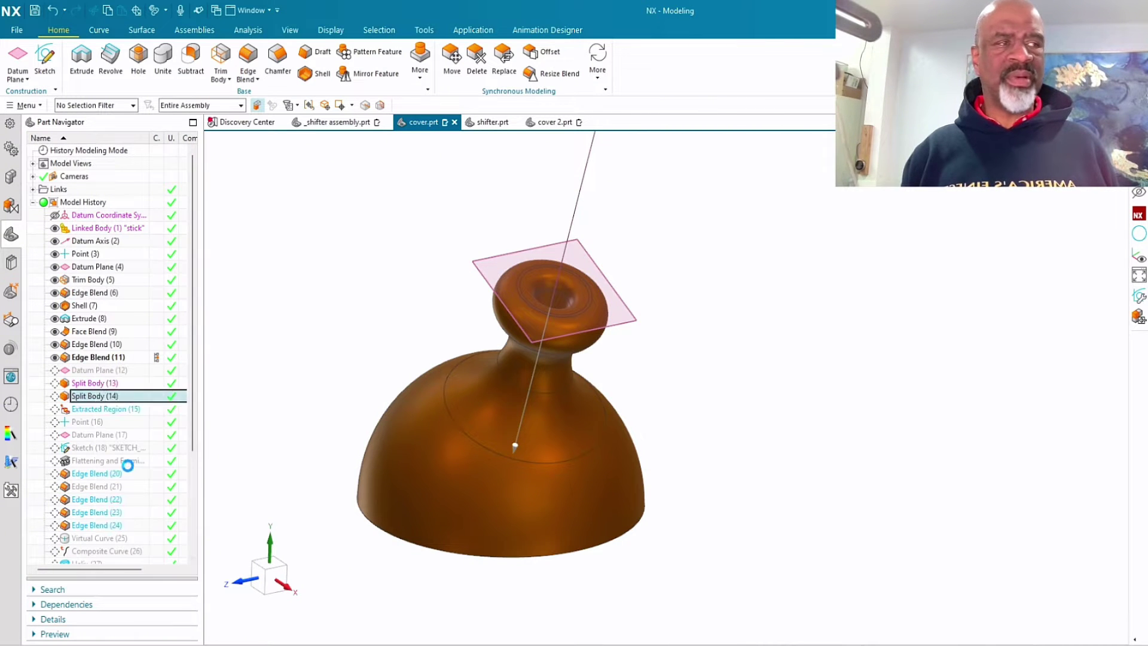
{"action": "middle_click_drag", "start_coordinate": [828, 204], "coordinate": [859, 264]}
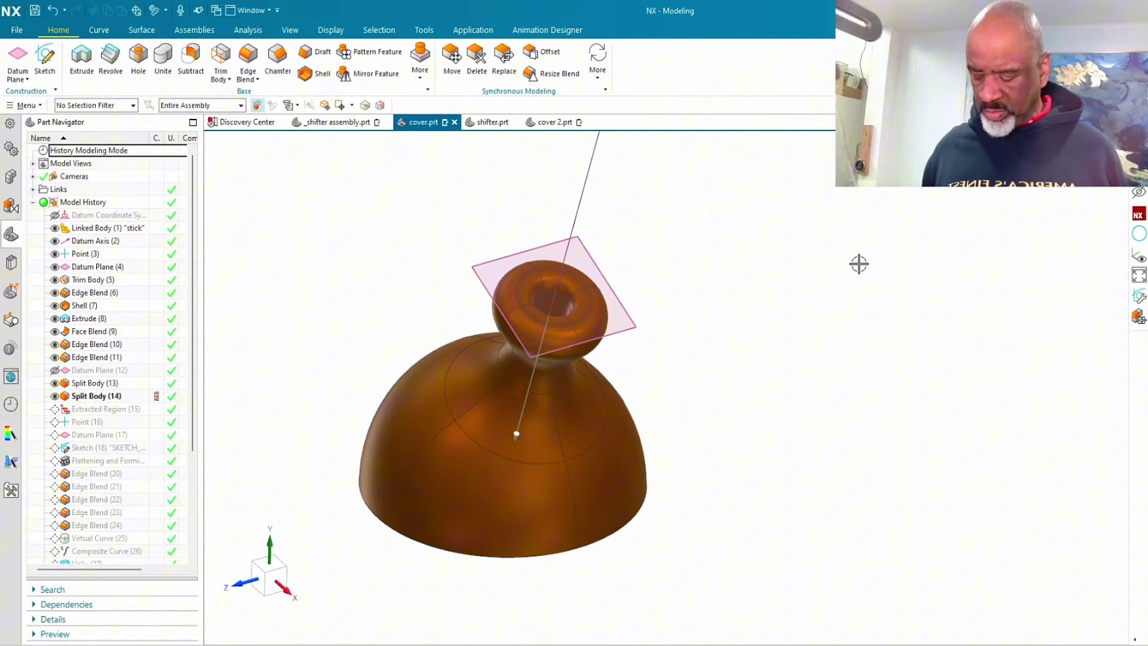
{"action": "key", "text": "ctrl+b"}
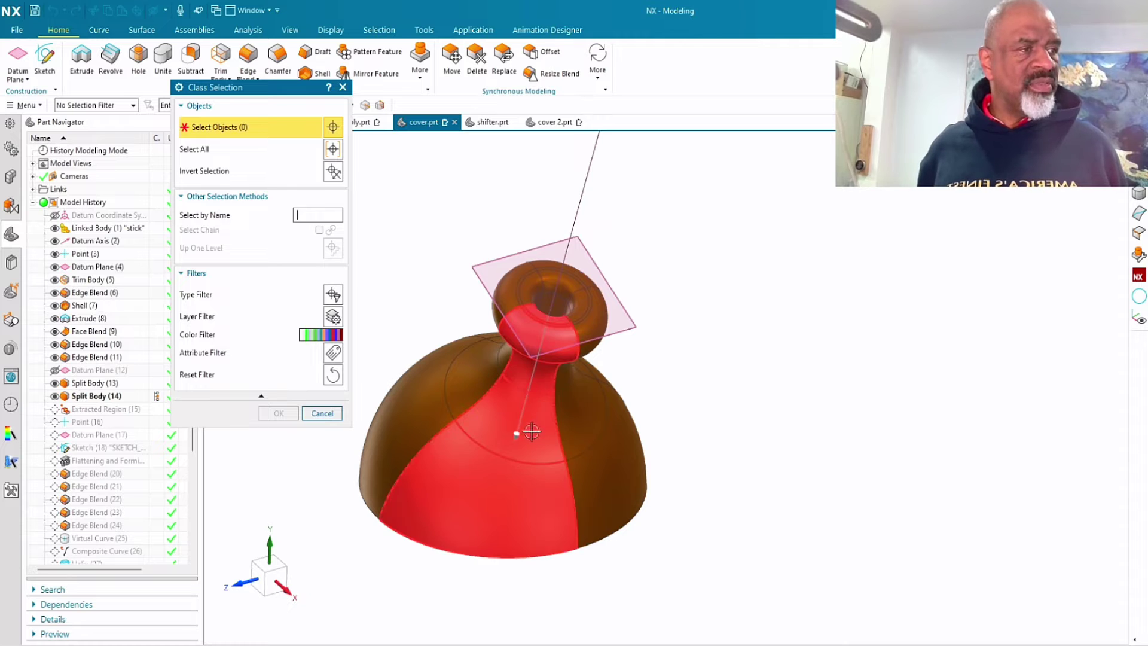
{"action": "left_click", "coordinate": [532, 432]}
{"action": "left_click", "coordinate": [279, 413]}
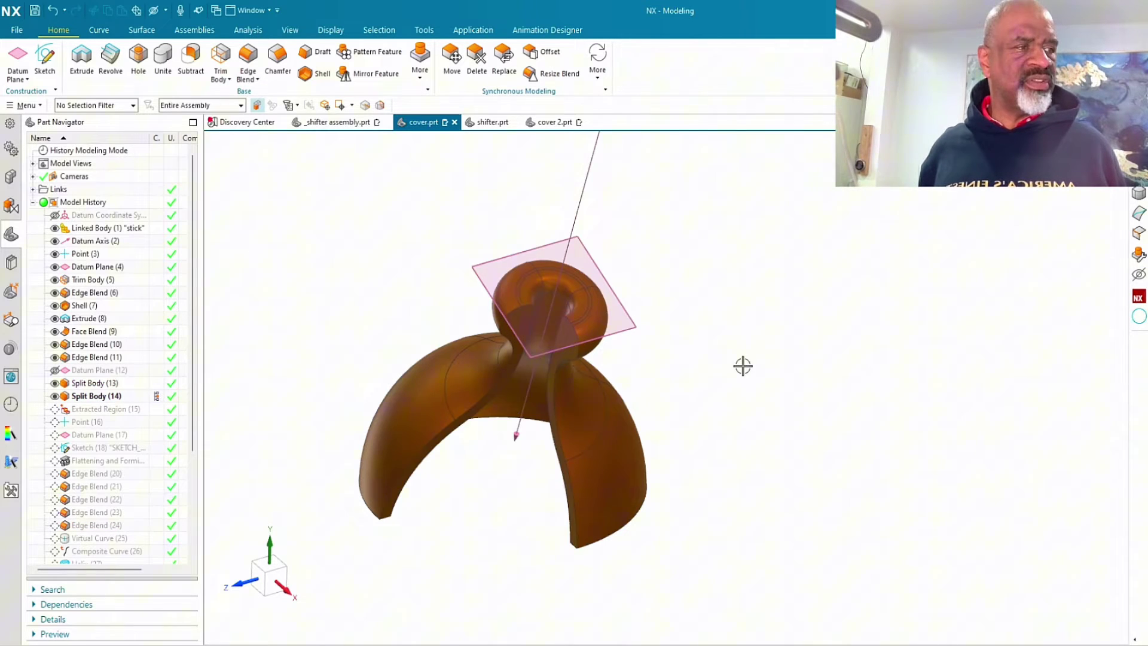
{"action": "mouse_move", "coordinate": [744, 367]}
{"action": "middle_mouse_down"}
{"action": "mouse_move", "coordinate": [769, 263]}
{"action": "mouse_move", "coordinate": [759, 361]}
{"action": "middle_mouse_up"}
{"action": "scroll", "coordinate": [756, 360], "scroll_direction": "up", "scroll_amount": 2}
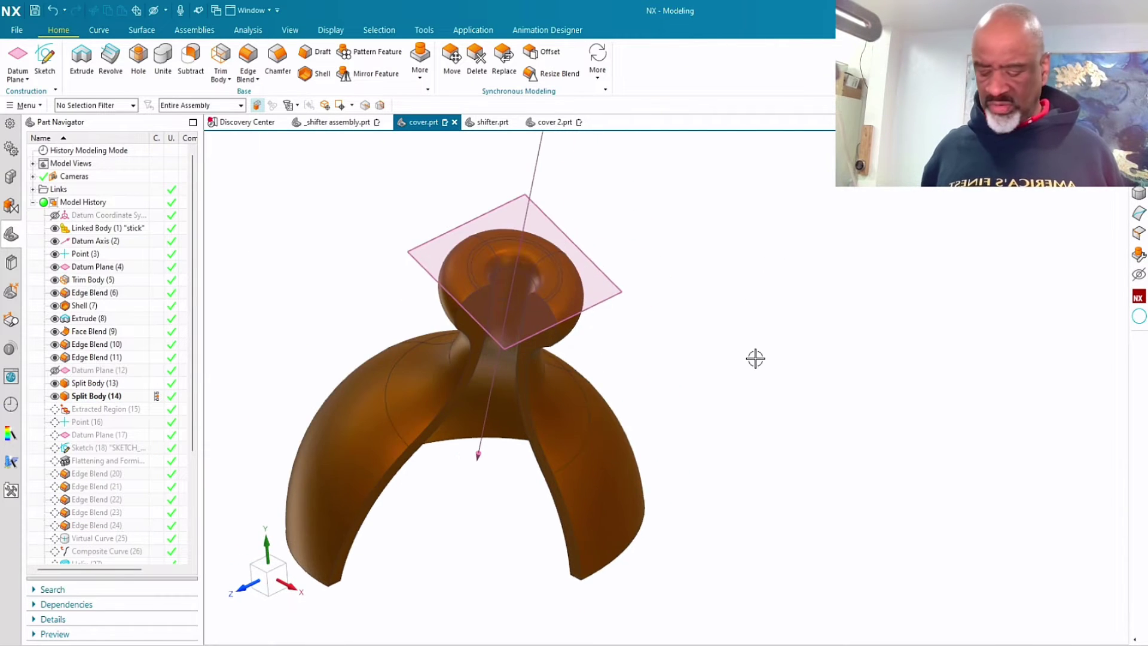
- Swap shown and hidden bodies, then hide another split body
{"action": "key", "text": "ctrl+shift+b"}
{"action": "key", "text": "ctrl+b"}
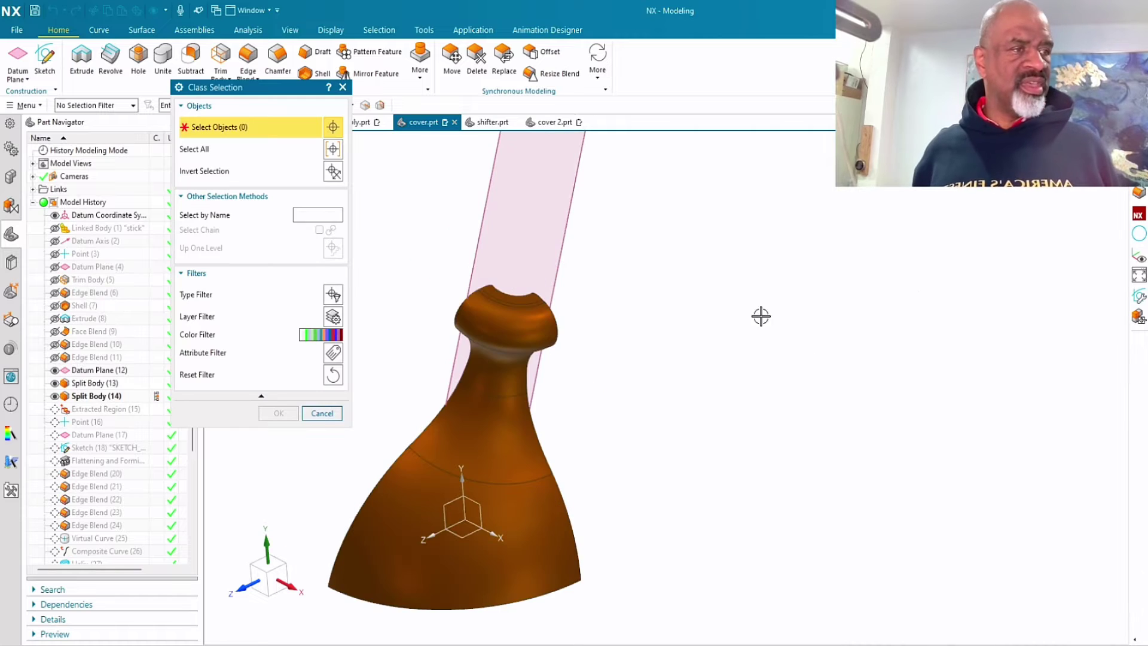
{"action": "left_click", "coordinate": [476, 418]}
{"action": "left_click", "coordinate": [276, 414]}
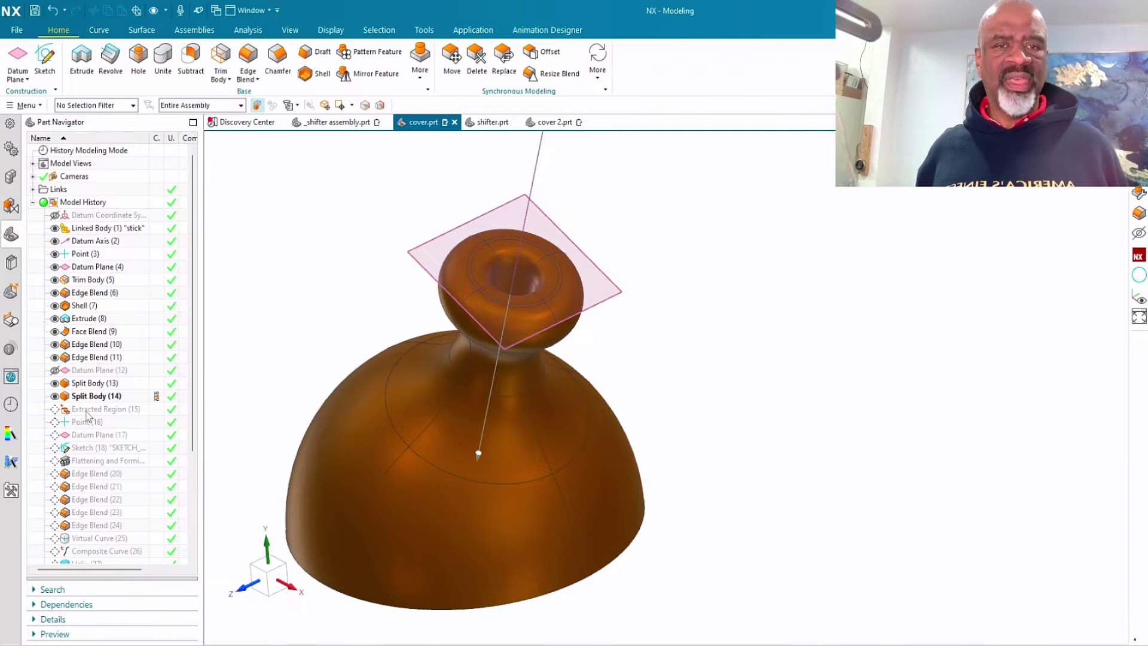
- Make Extracted Region (15) current and orbit to view its face head-on
{"action": "right_click", "coordinate": [87, 411]}
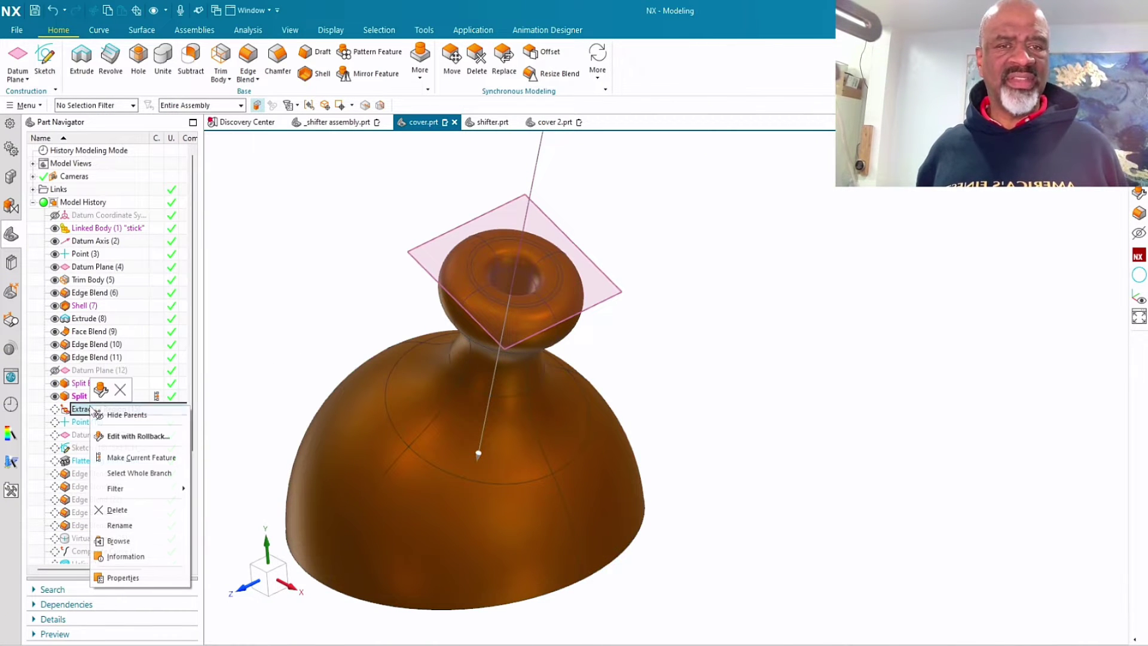
{"action": "left_click", "coordinate": [127, 458]}
{"action": "mouse_move", "coordinate": [625, 334]}
{"action": "middle_mouse_down"}
{"action": "mouse_move", "coordinate": [646, 262]}
{"action": "mouse_move", "coordinate": [623, 325]}
{"action": "middle_mouse_up"}
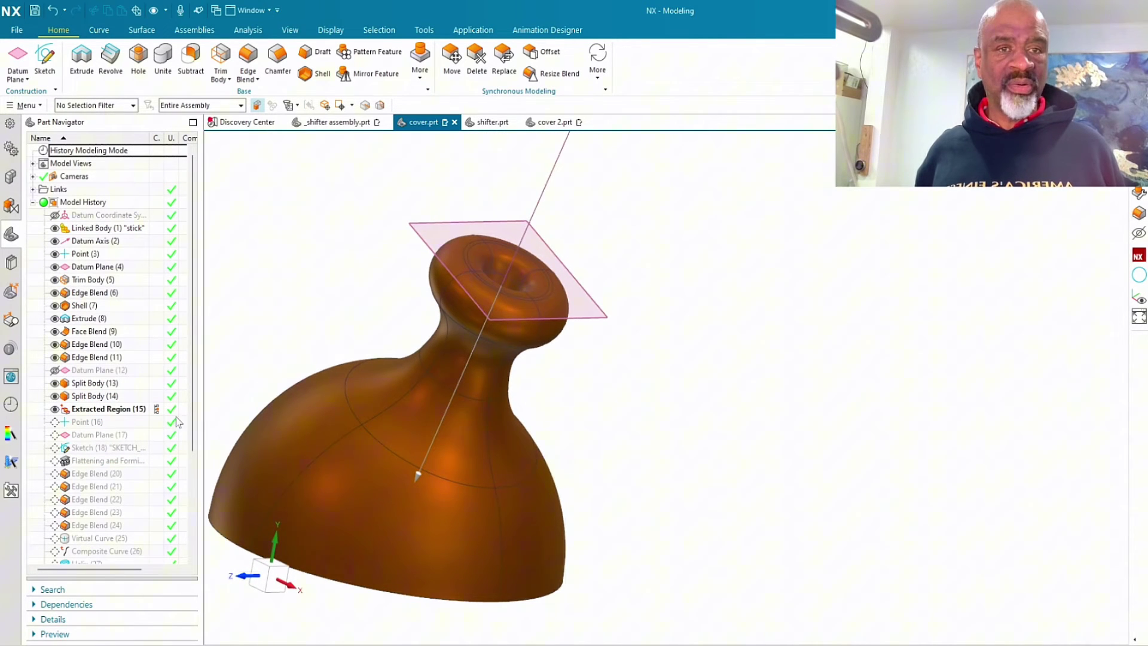
{"action": "left_click", "coordinate": [99, 412]}
{"action": "middle_click_drag", "start_coordinate": [569, 423], "coordinate": [556, 402]}
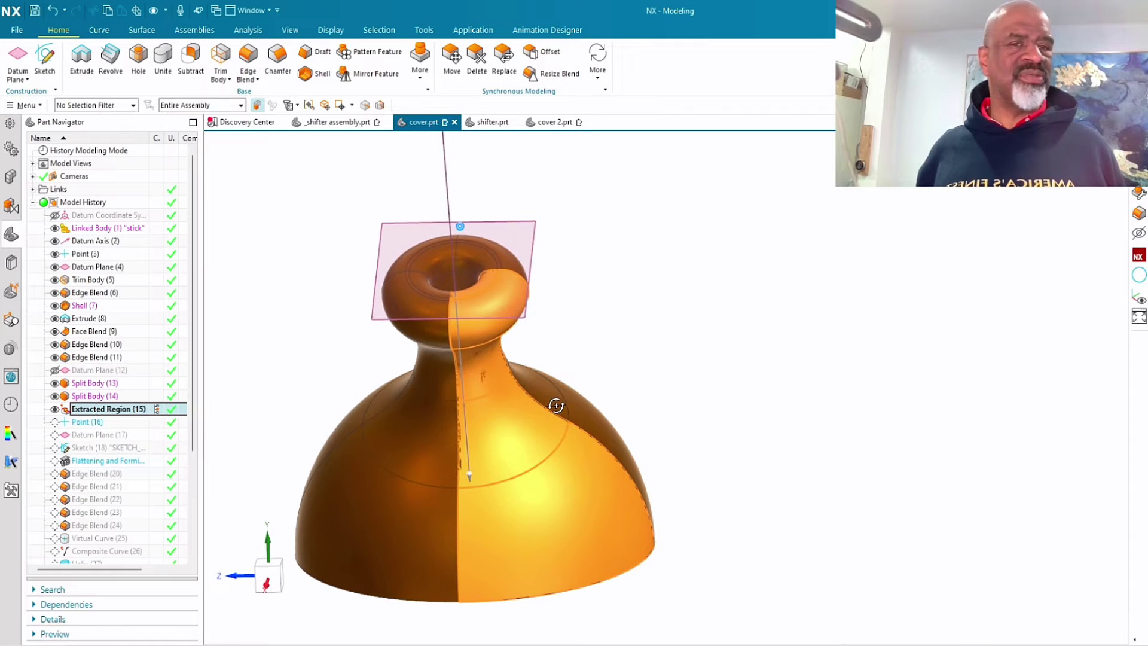
- Make Flattening and Forming current and orbit to view the flattened sheet
{"action": "right_click", "coordinate": [95, 462]}
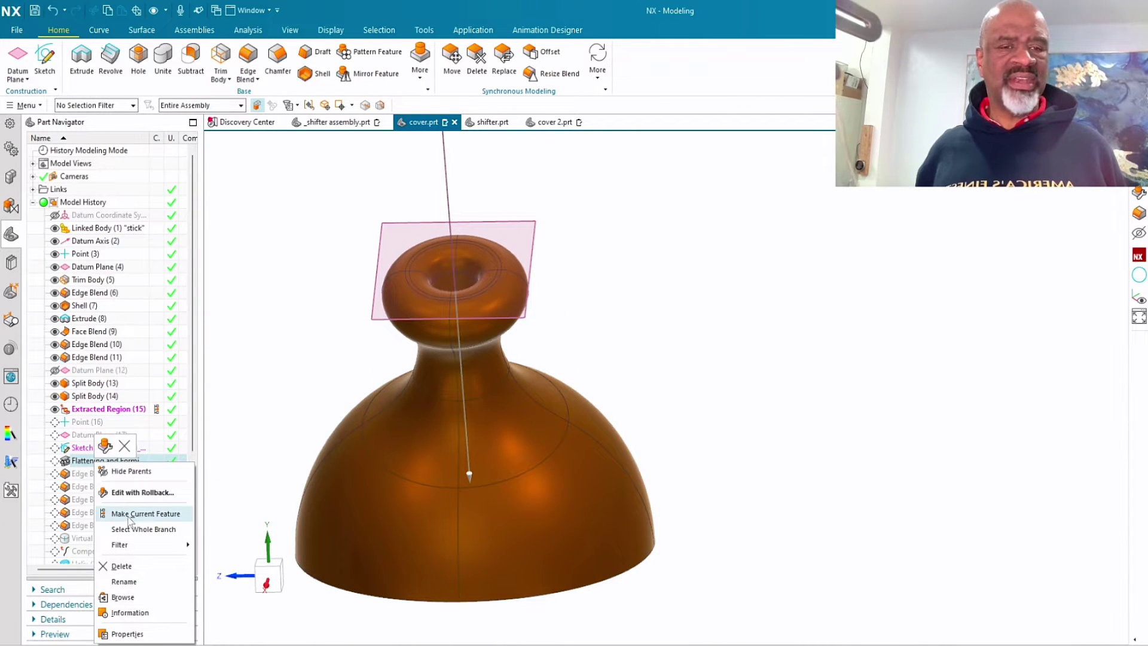
{"action": "left_click", "coordinate": [126, 514]}
{"action": "middle_click_drag", "start_coordinate": [615, 340], "coordinate": [656, 325]}
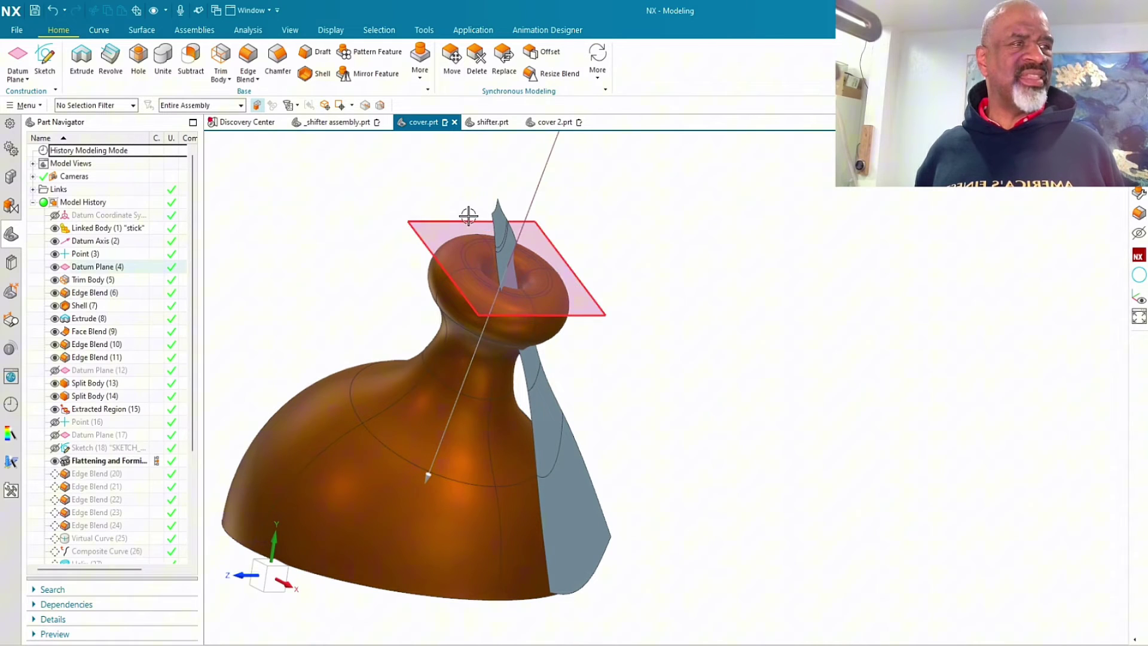
{"action": "middle_click_drag", "start_coordinate": [587, 395], "coordinate": [669, 337]}
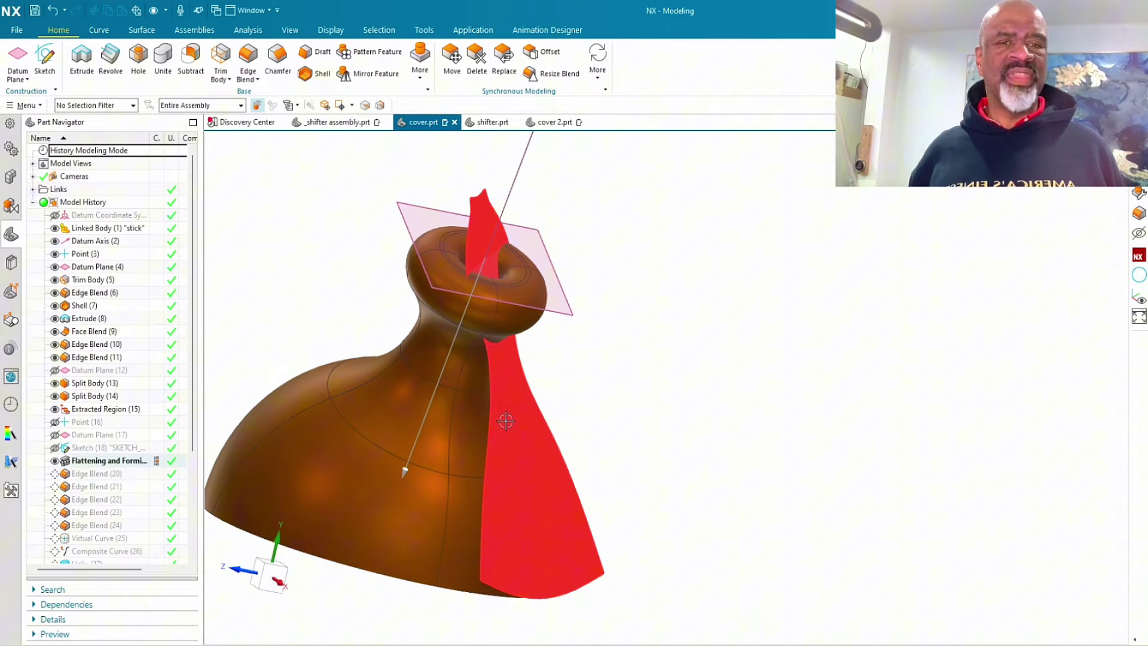
{"action": "middle_click_drag", "start_coordinate": [542, 442], "coordinate": [585, 356]}
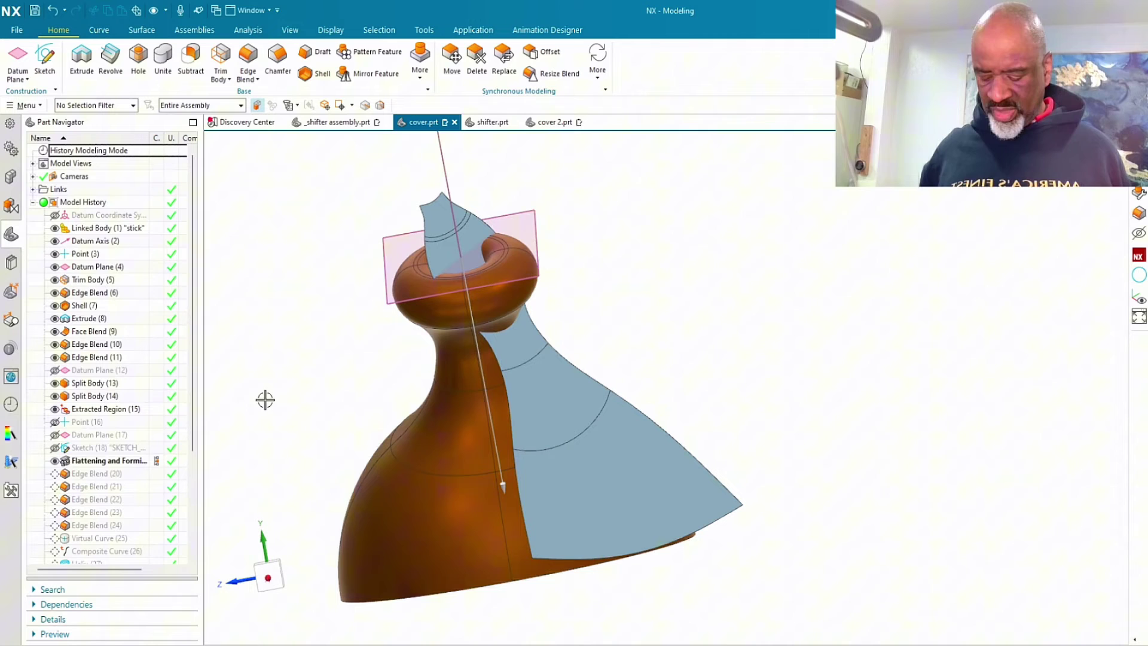
- Select the flattened sheet, datum plane and datum axis for hiding with Ctrl+B
{"action": "key", "text": "ctrl+b"}
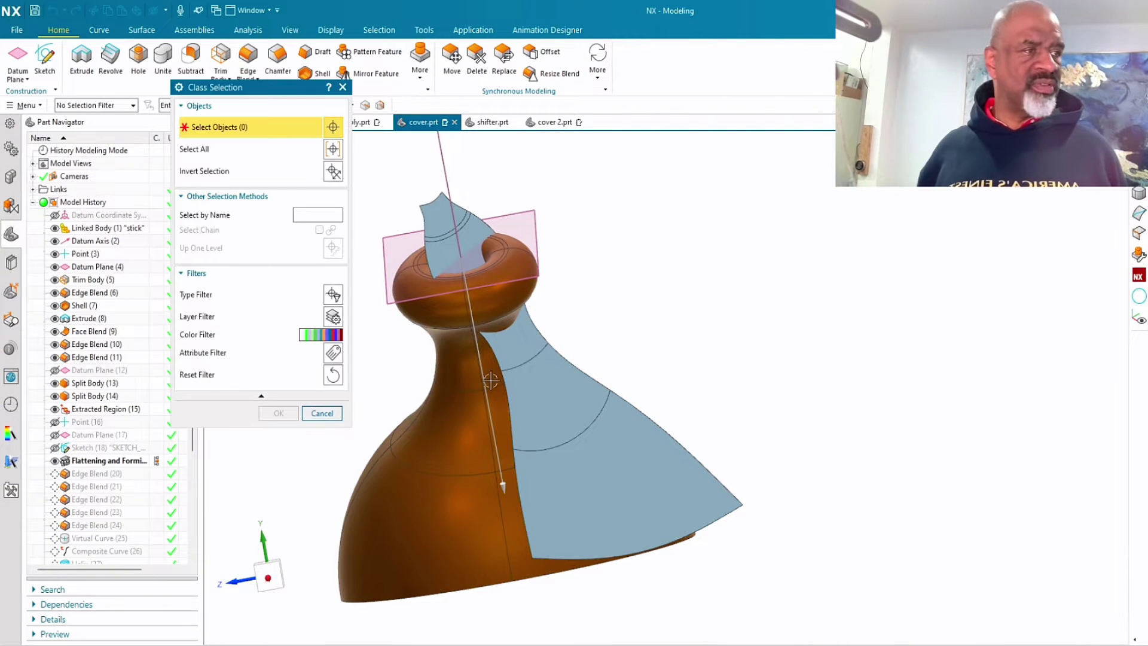
{"action": "left_click", "coordinate": [548, 351]}
{"action": "left_click", "coordinate": [395, 224]}
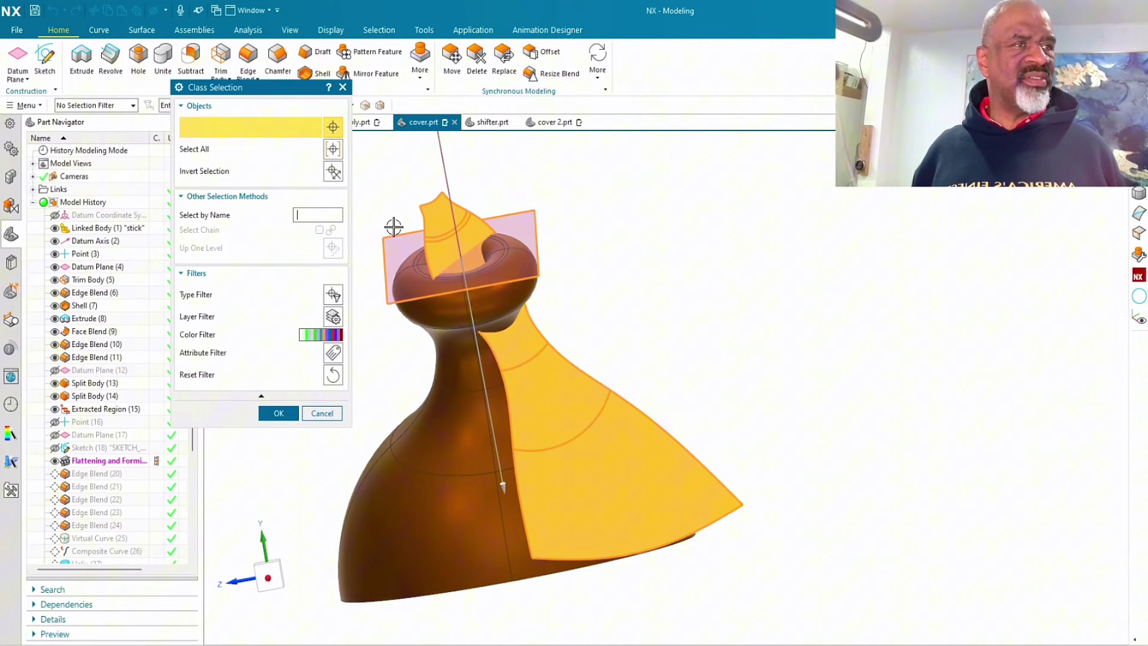
{"action": "left_click", "coordinate": [441, 154]}
- Hide the selected sheet, datum plane and axis, and make Edge Blend (24) current
{"action": "left_click", "coordinate": [278, 415]}
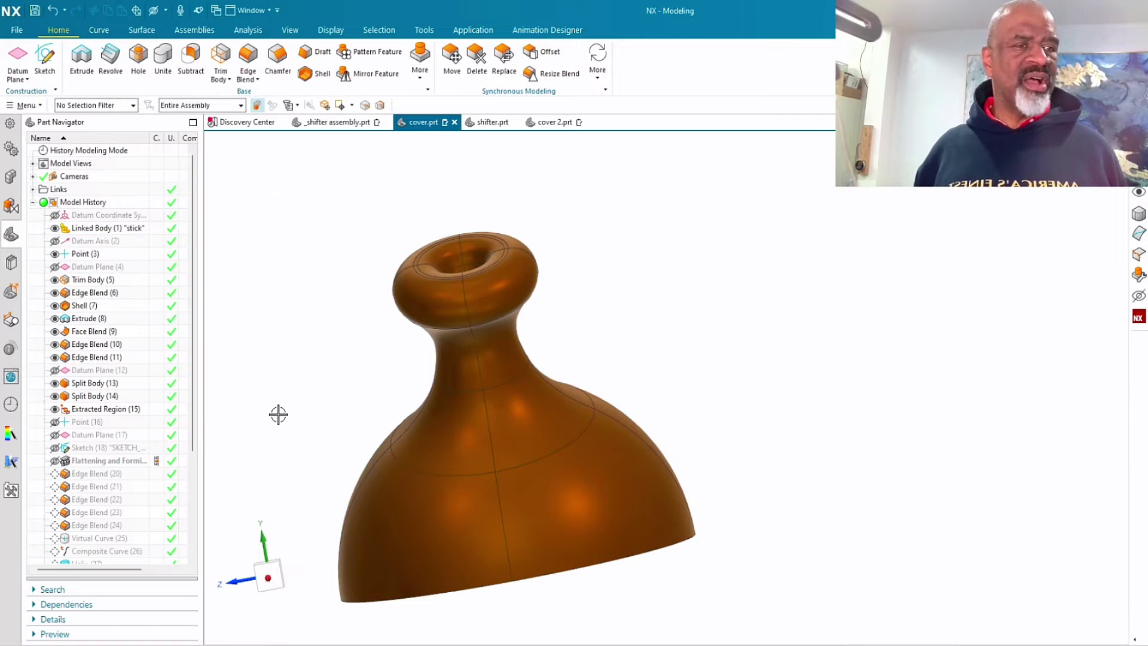
{"action": "left_click", "coordinate": [98, 529]}
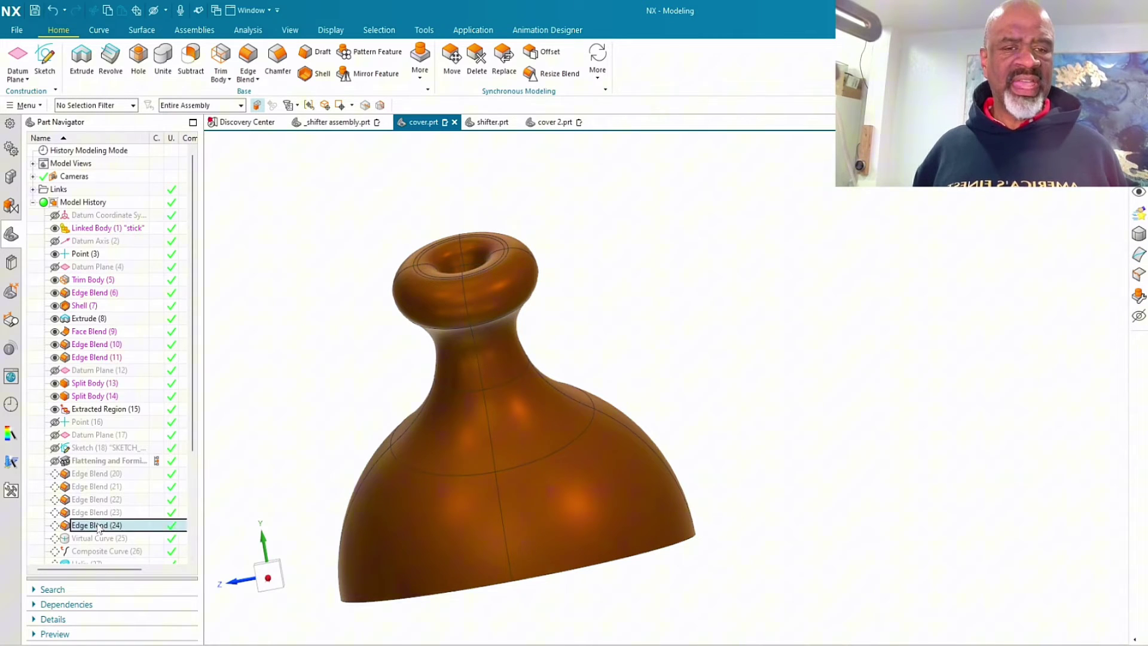
{"action": "right_click", "coordinate": [97, 529]}
{"action": "left_click", "coordinate": [127, 395]}
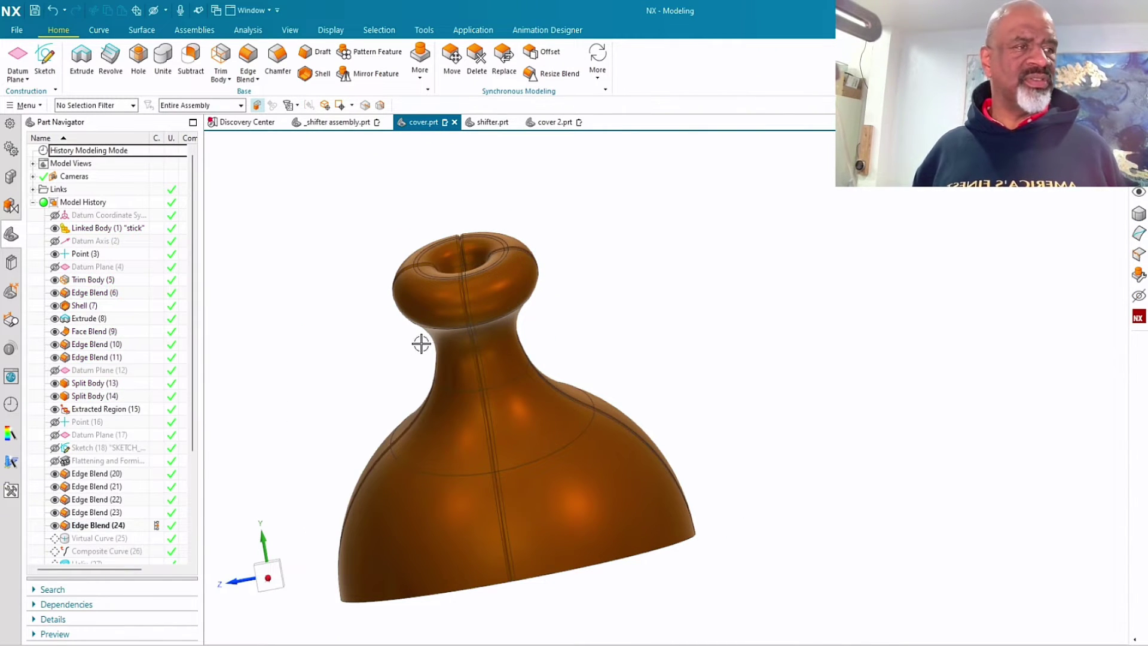
- Orbit, pan and zoom around the cover to inspect the rounded seam grooves
{"action": "middle_click_drag", "start_coordinate": [562, 327], "coordinate": [667, 392]}
{"action": "scroll", "coordinate": [613, 320], "scroll_direction": "up", "scroll_amount": 3}
{"action": "scroll", "coordinate": [674, 398], "scroll_direction": "down", "scroll_amount": 4}
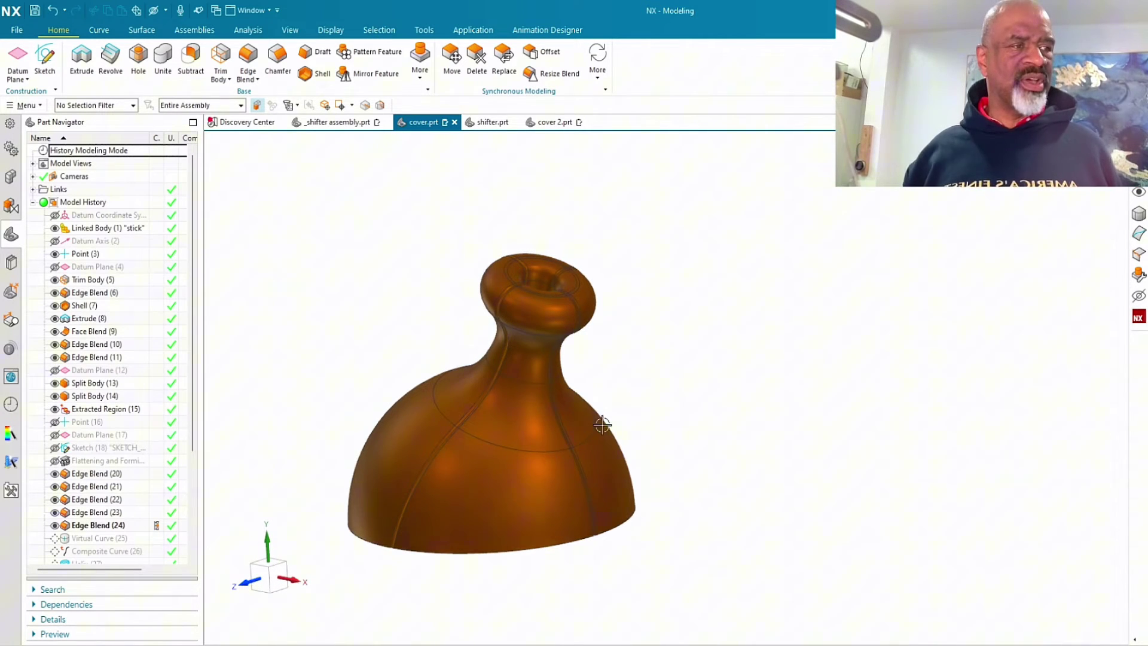
{"action": "middle_click_drag", "start_coordinate": [654, 392], "coordinate": [663, 401]}
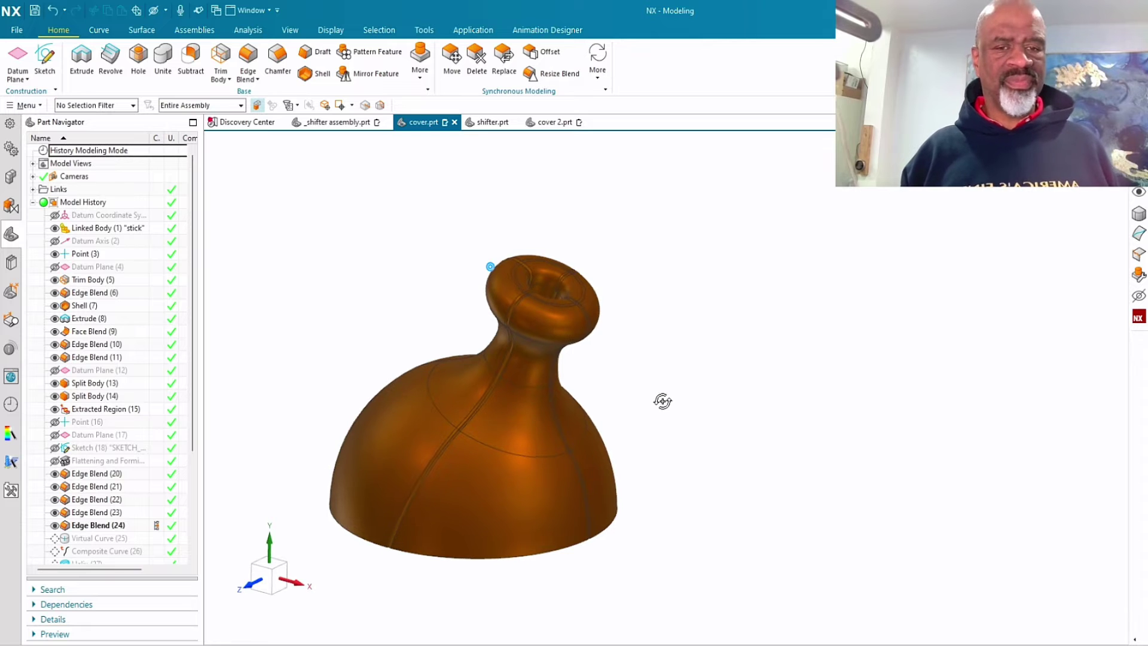
{"action": "scroll", "coordinate": [610, 334], "scroll_direction": "up", "scroll_amount": 3}
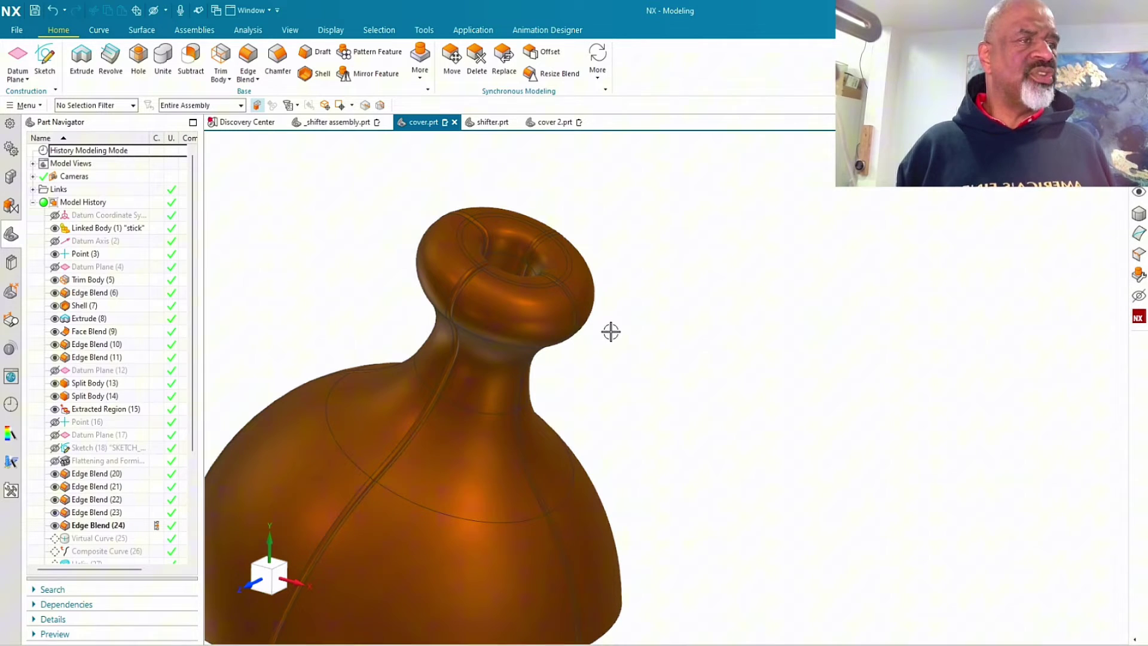
{"action": "scroll", "coordinate": [478, 272], "scroll_direction": "up", "scroll_amount": 2}
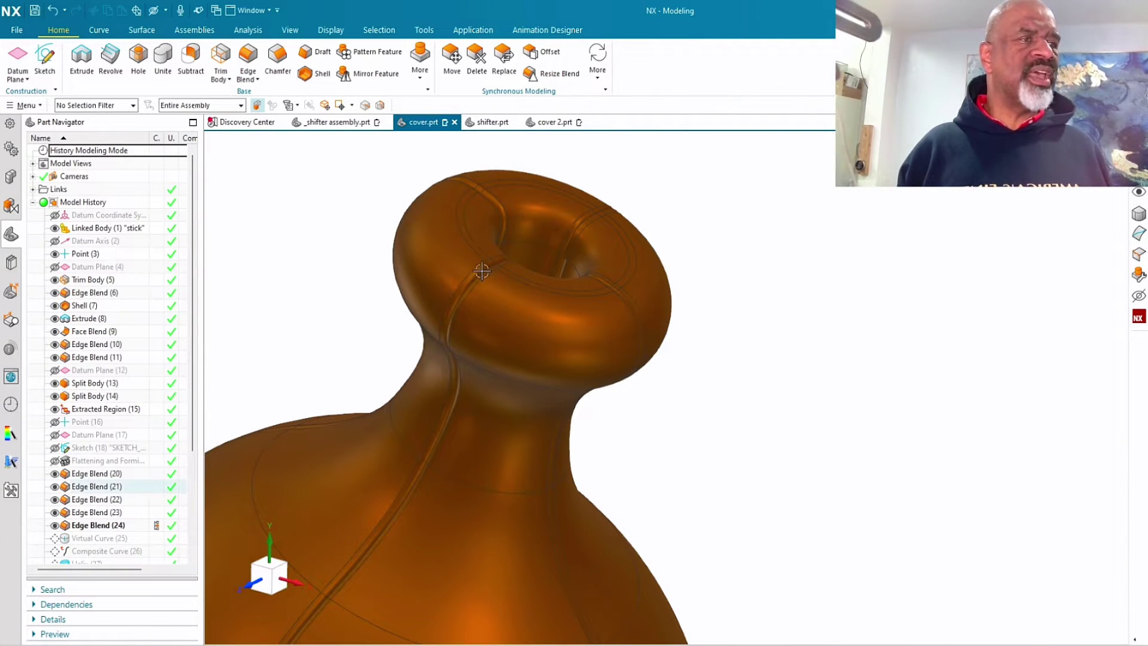
{"action": "scroll", "coordinate": [419, 382], "scroll_direction": "down", "scroll_amount": 4}
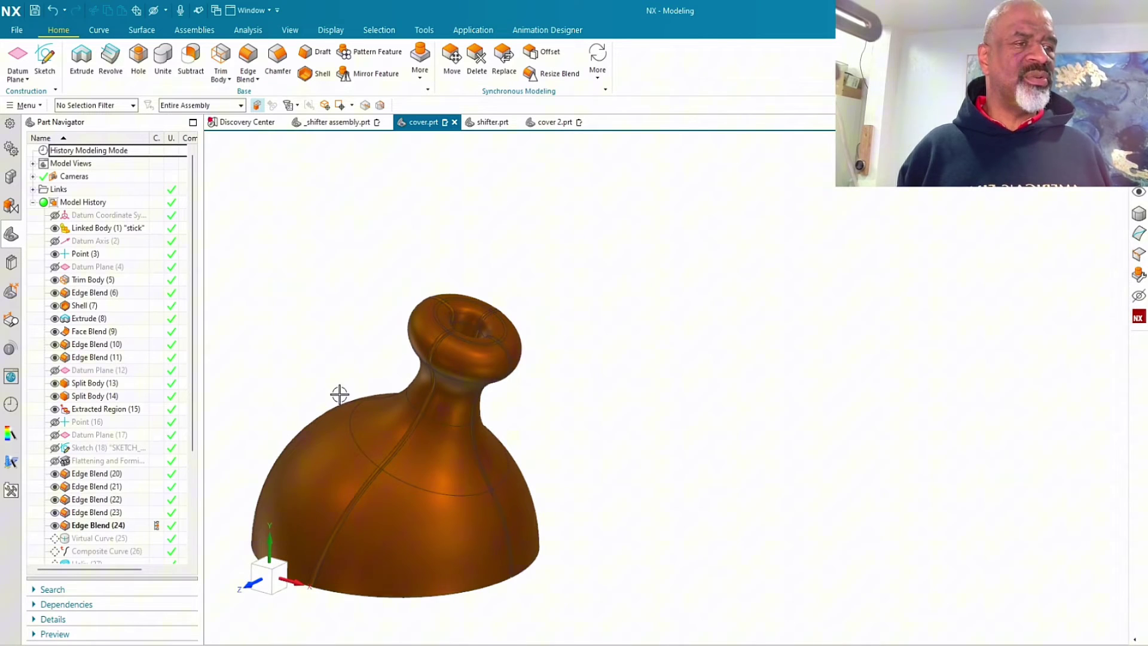
{"action": "scroll", "coordinate": [412, 413], "scroll_direction": "up", "scroll_amount": 3}
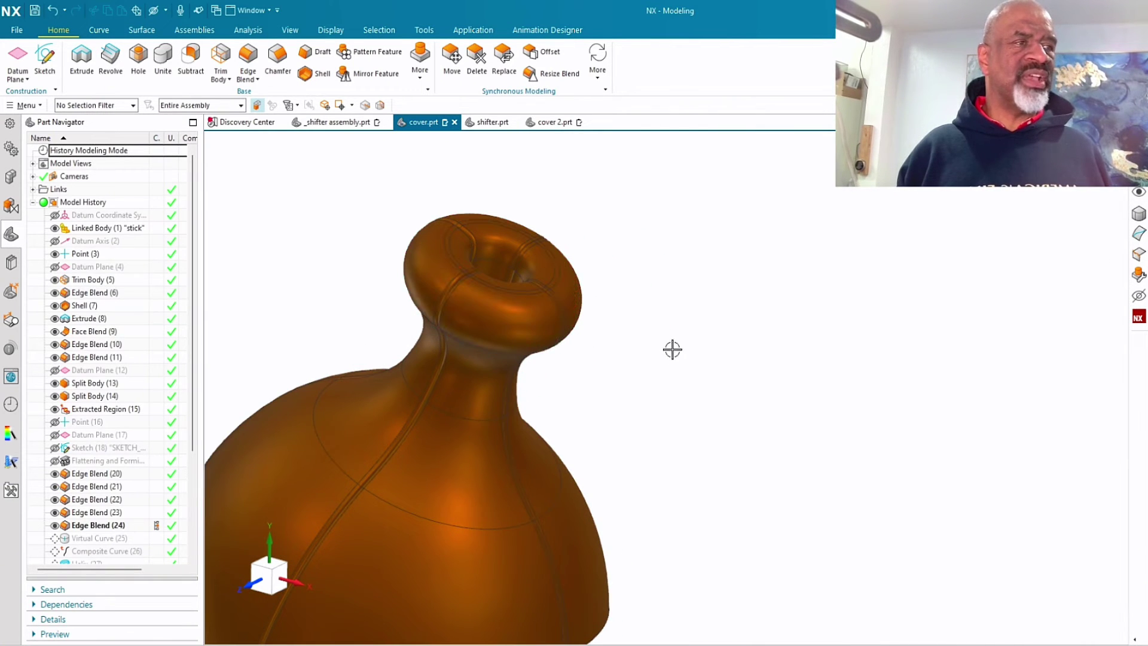
{"action": "middle_click_drag", "start_coordinate": [634, 343], "coordinate": [679, 331], "text": "shift"}
{"action": "scroll", "coordinate": [688, 322], "scroll_direction": "down", "scroll_amount": 2}
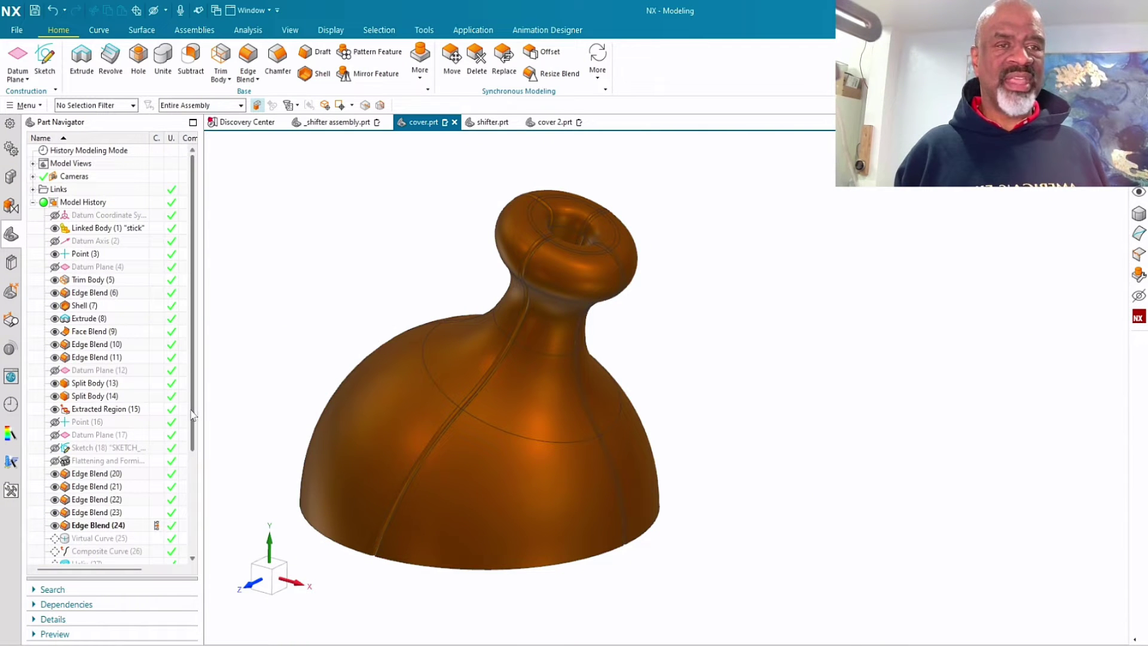
{"action": "left_click_drag", "start_coordinate": [195, 412], "coordinate": [192, 467]}
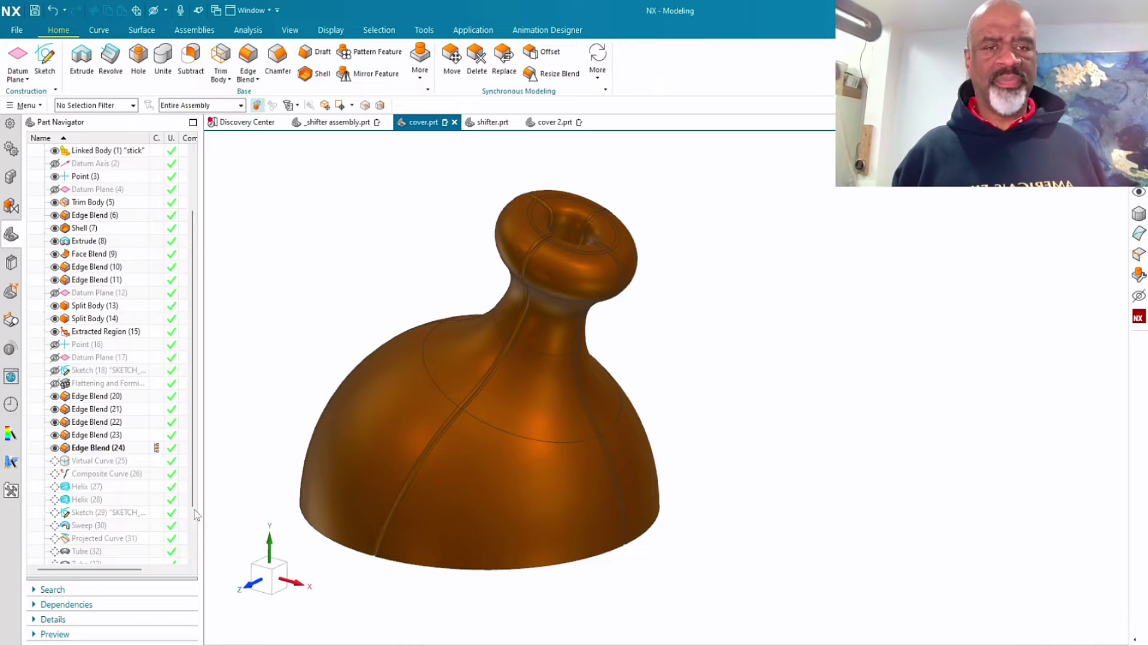
{"action": "scroll", "coordinate": [679, 244], "scroll_direction": "up", "scroll_amount": 3}
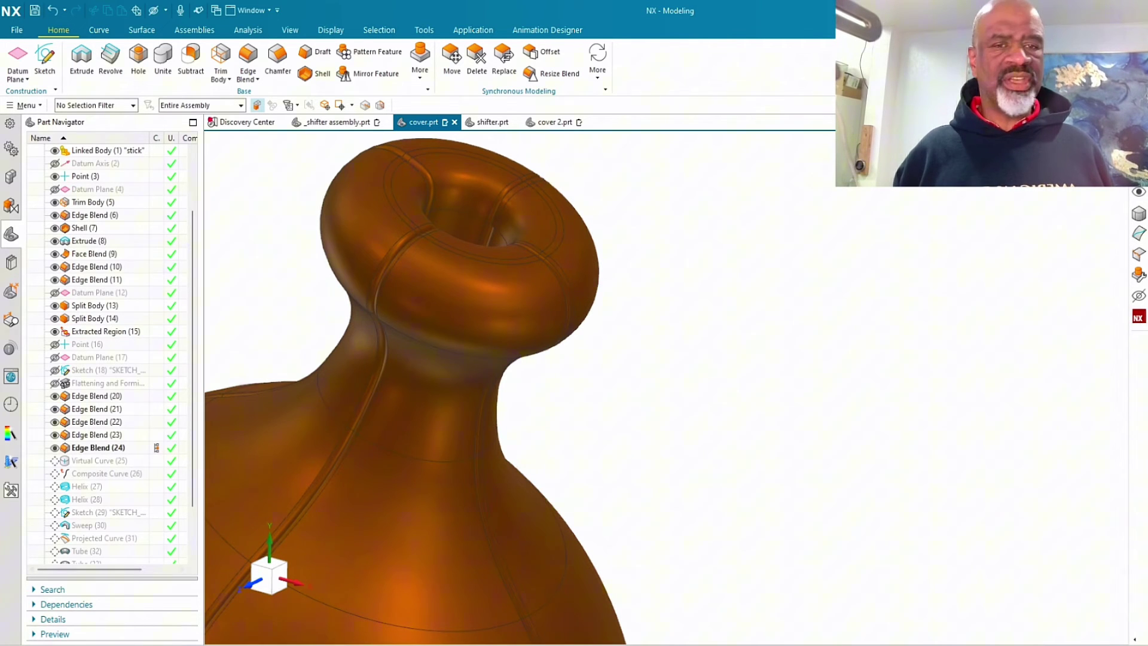
- Make Virtual Curve (25) current and orbit to show the new seam curve
{"action": "right_click", "coordinate": [89, 464]}
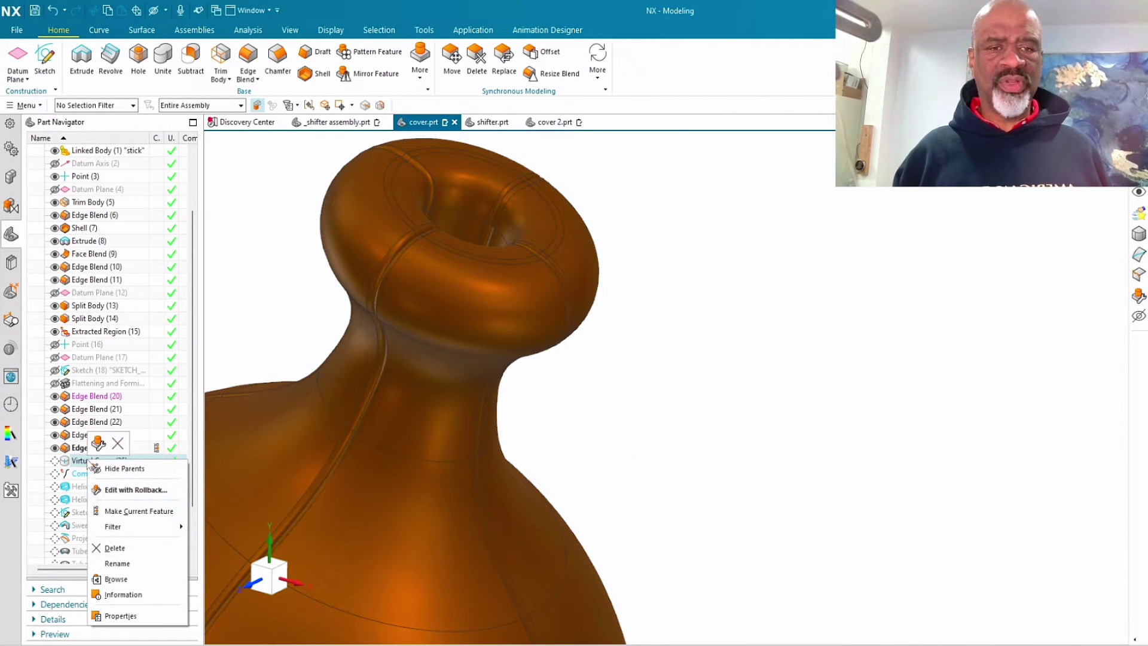
{"action": "left_click", "coordinate": [118, 510]}
{"action": "scroll", "coordinate": [575, 383], "scroll_direction": "down", "scroll_amount": 3}
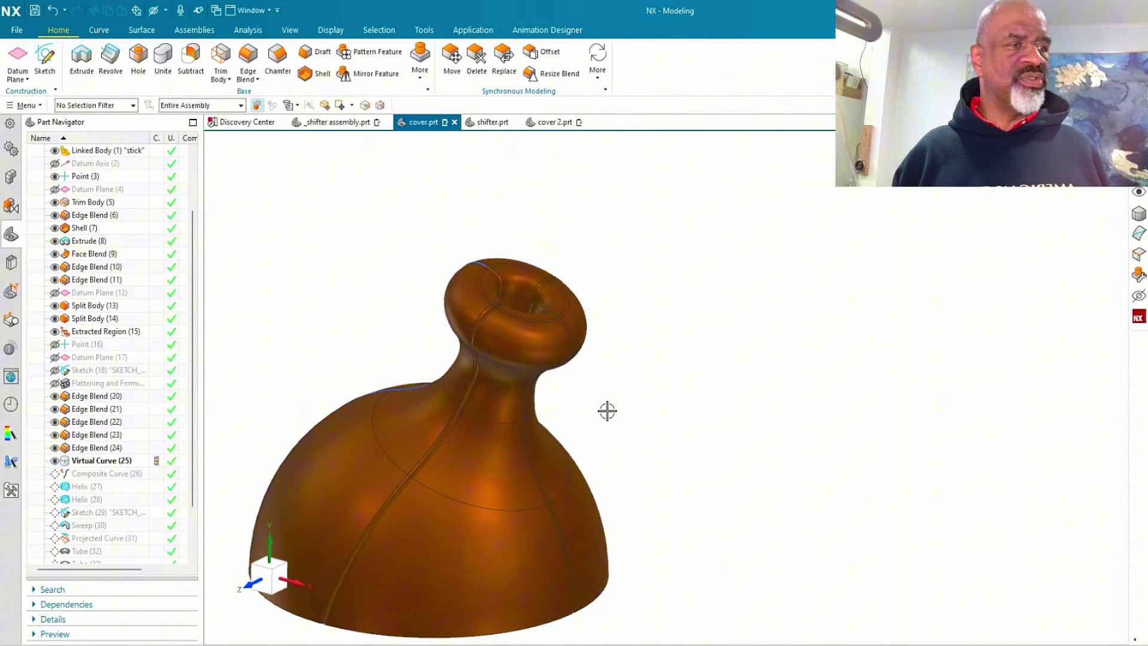
{"action": "middle_click_drag", "start_coordinate": [608, 411], "coordinate": [705, 403]}
{"action": "scroll", "coordinate": [460, 220], "scroll_direction": "up", "scroll_amount": 3}
{"action": "scroll", "coordinate": [397, 256], "scroll_direction": "up", "scroll_amount": 5}
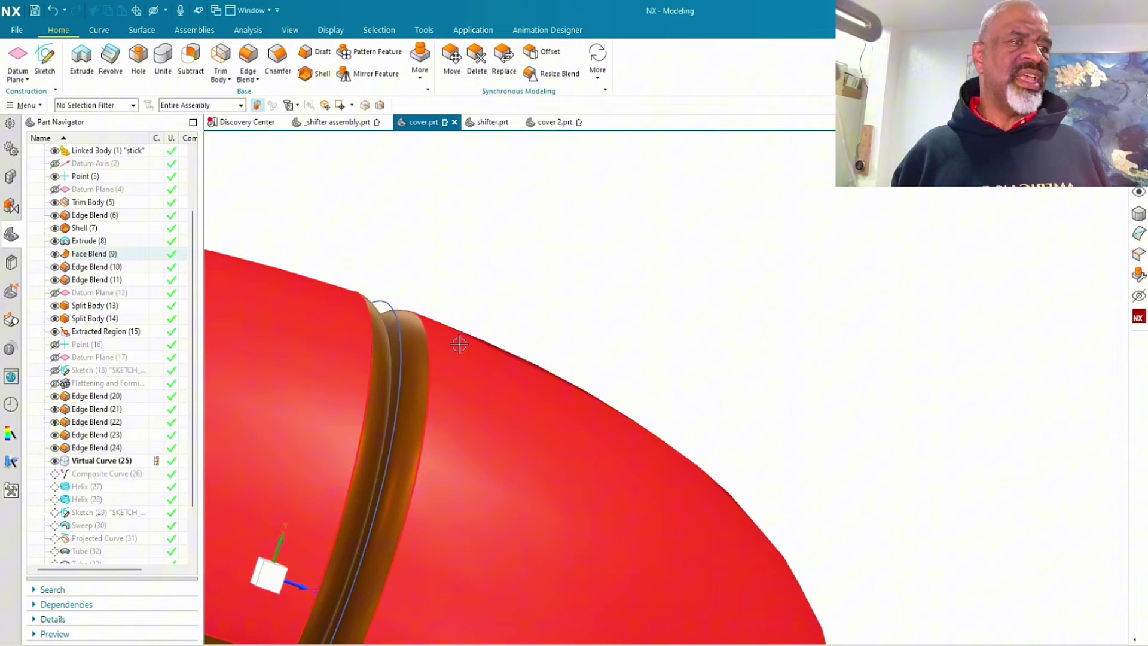
{"action": "scroll", "coordinate": [476, 311], "scroll_direction": "down", "scroll_amount": 2}
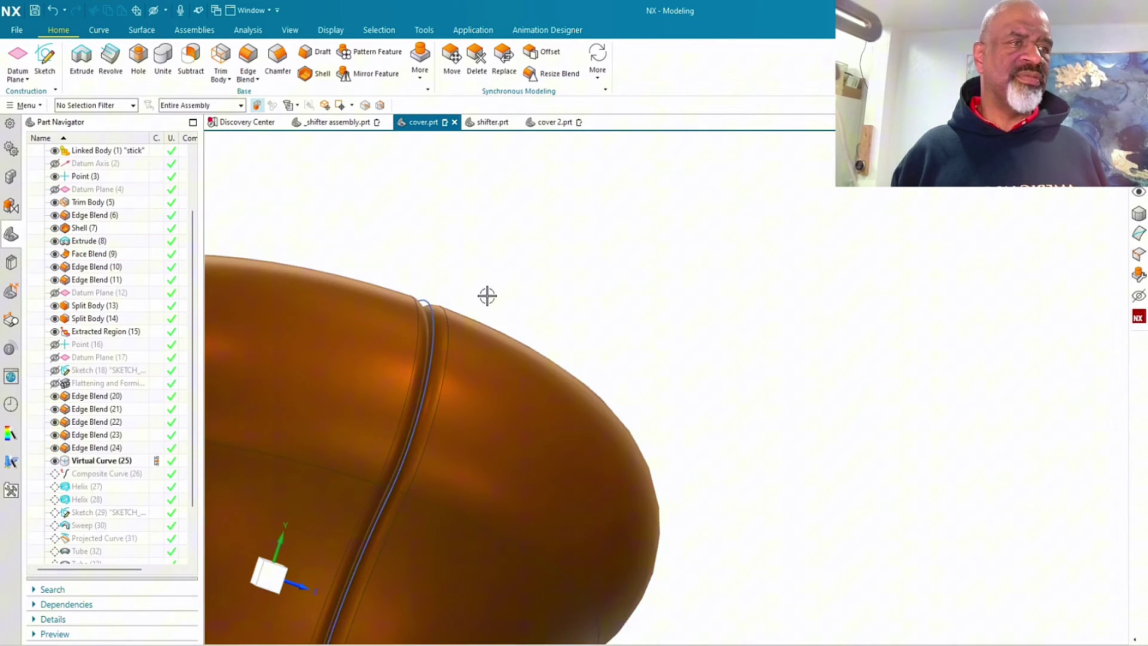
{"action": "scroll", "coordinate": [487, 297], "scroll_direction": "down", "scroll_amount": 2}
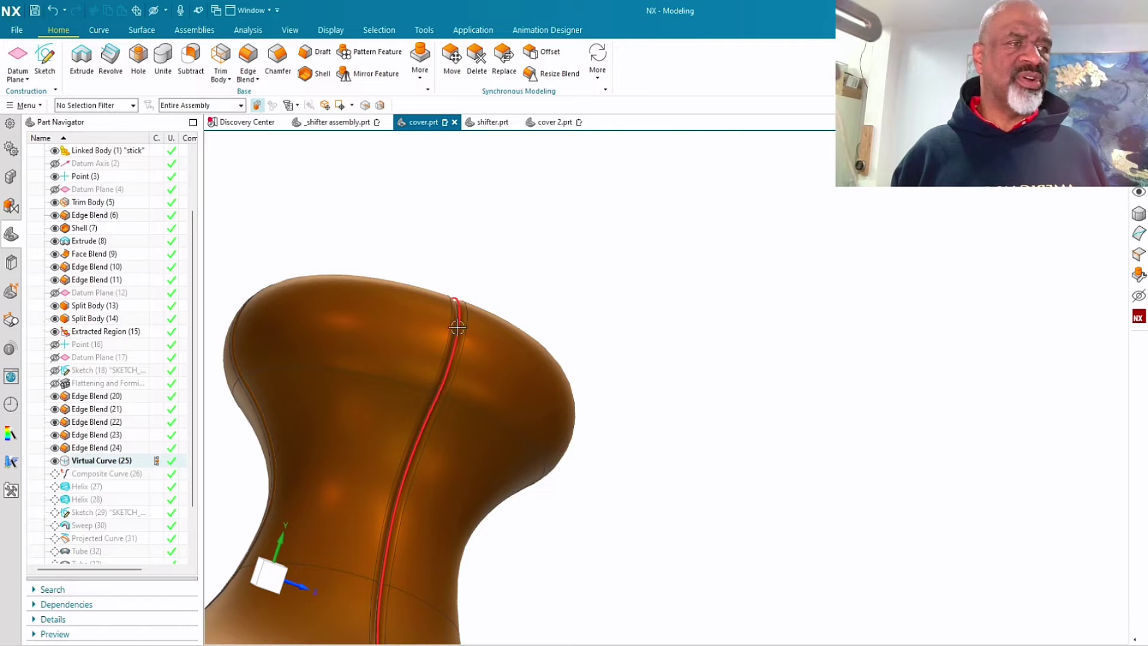
{"action": "scroll", "coordinate": [469, 277], "scroll_direction": "up", "scroll_amount": 3}
{"action": "scroll", "coordinate": [433, 285], "scroll_direction": "down", "scroll_amount": 4}
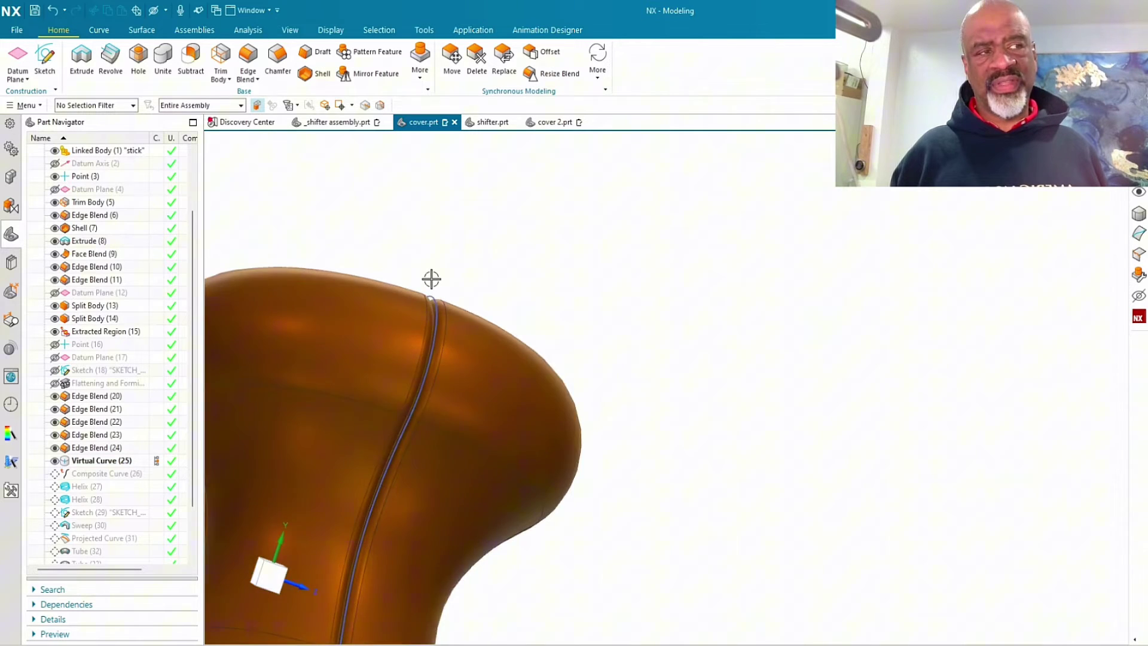
- Orbit and zoom to follow the curve from the cover's top opening down to the base
{"action": "middle_click_drag", "start_coordinate": [448, 262], "coordinate": [452, 312]}
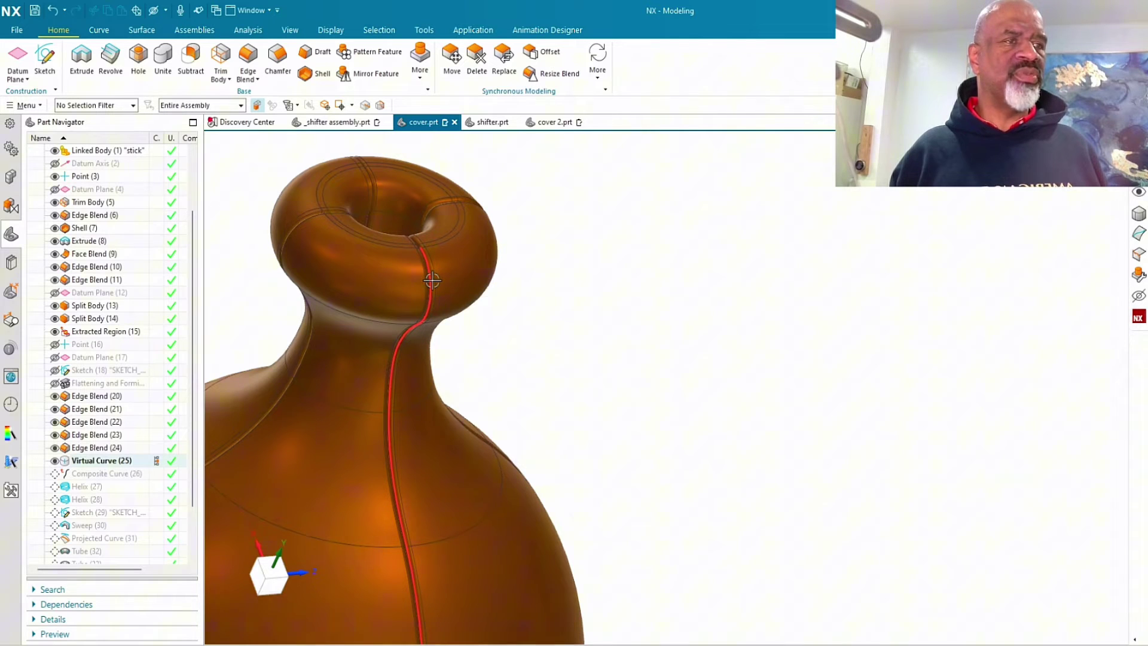
{"action": "middle_click_drag", "start_coordinate": [435, 321], "coordinate": [500, 307]}
{"action": "scroll", "coordinate": [500, 308], "scroll_direction": "up", "scroll_amount": 3}
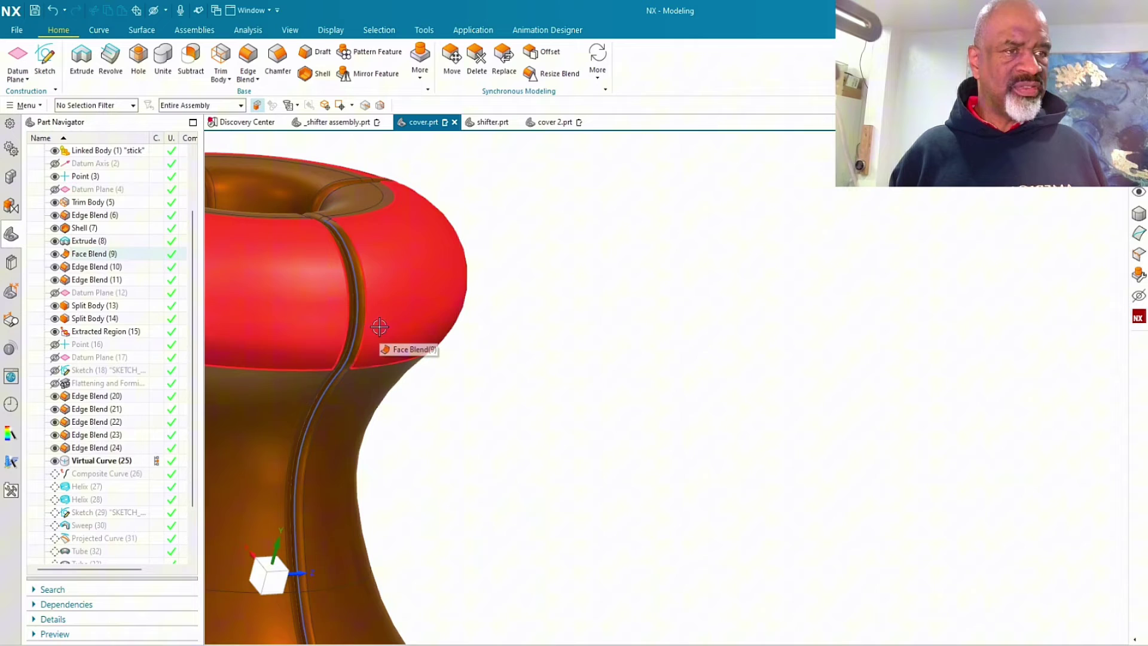
{"action": "scroll", "coordinate": [400, 494], "scroll_direction": "down", "scroll_amount": 2}
{"action": "scroll", "coordinate": [400, 494], "scroll_direction": "down", "scroll_amount": 2}
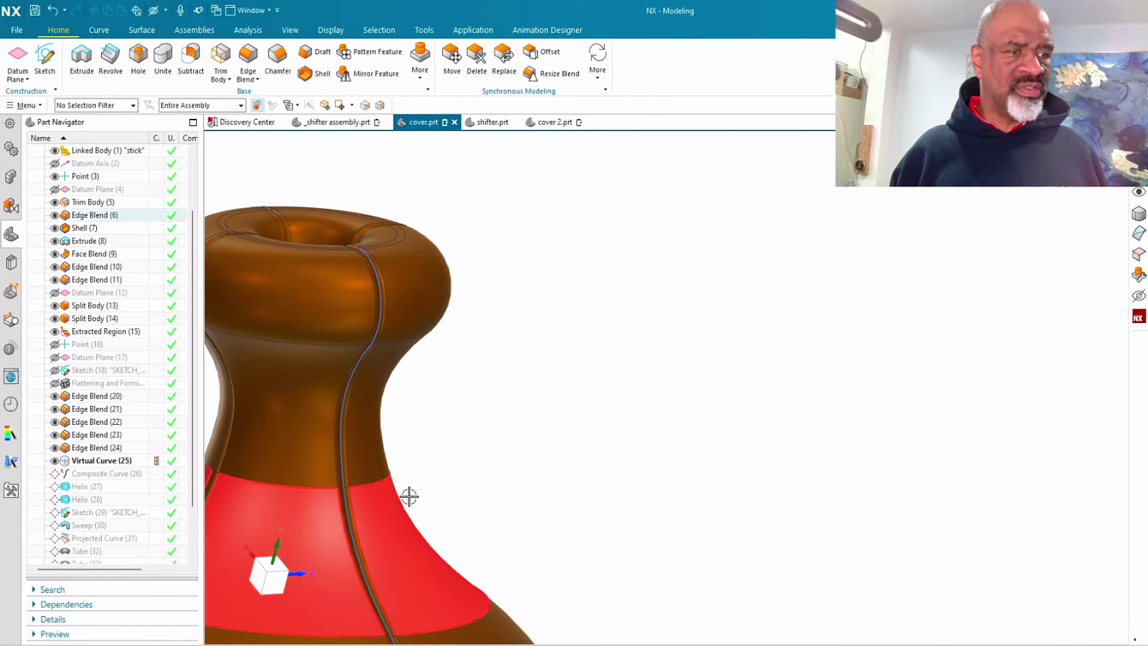
{"action": "scroll", "coordinate": [468, 494], "scroll_direction": "down", "scroll_amount": 2}
{"action": "scroll", "coordinate": [508, 398], "scroll_direction": "down", "scroll_amount": 2}
{"action": "scroll", "coordinate": [561, 482], "scroll_direction": "up", "scroll_amount": 3}
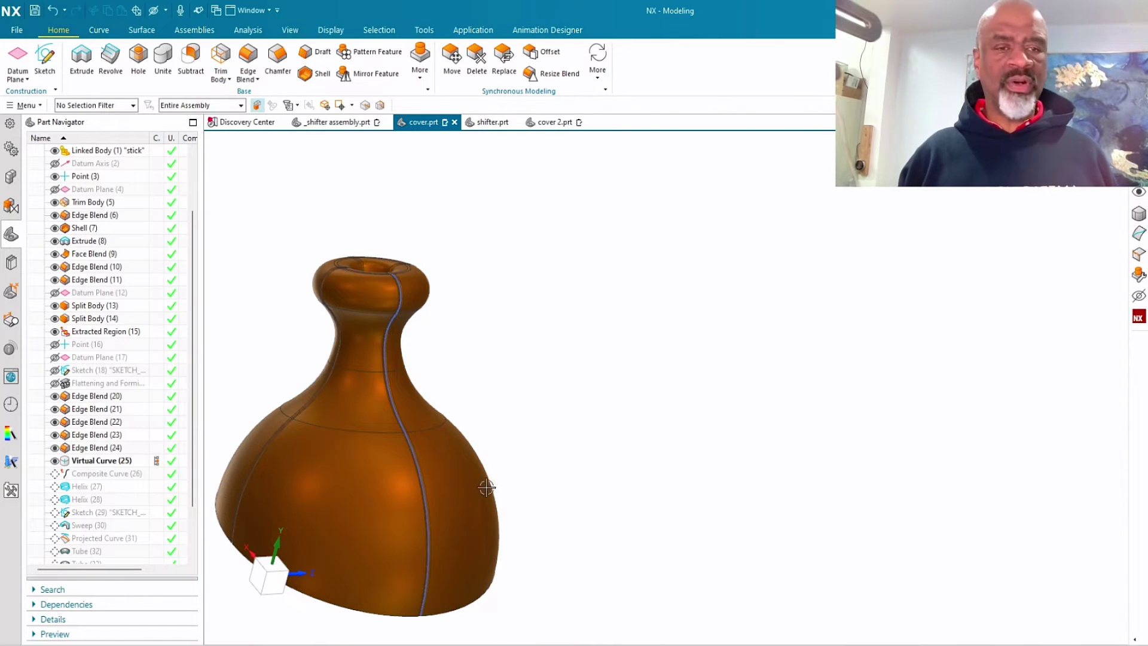
- Make Composite Curve (26) the current feature, rolling back the later helix, sweep and tube features
{"action": "left_click", "coordinate": [91, 474]}
{"action": "right_click", "coordinate": [91, 475]}
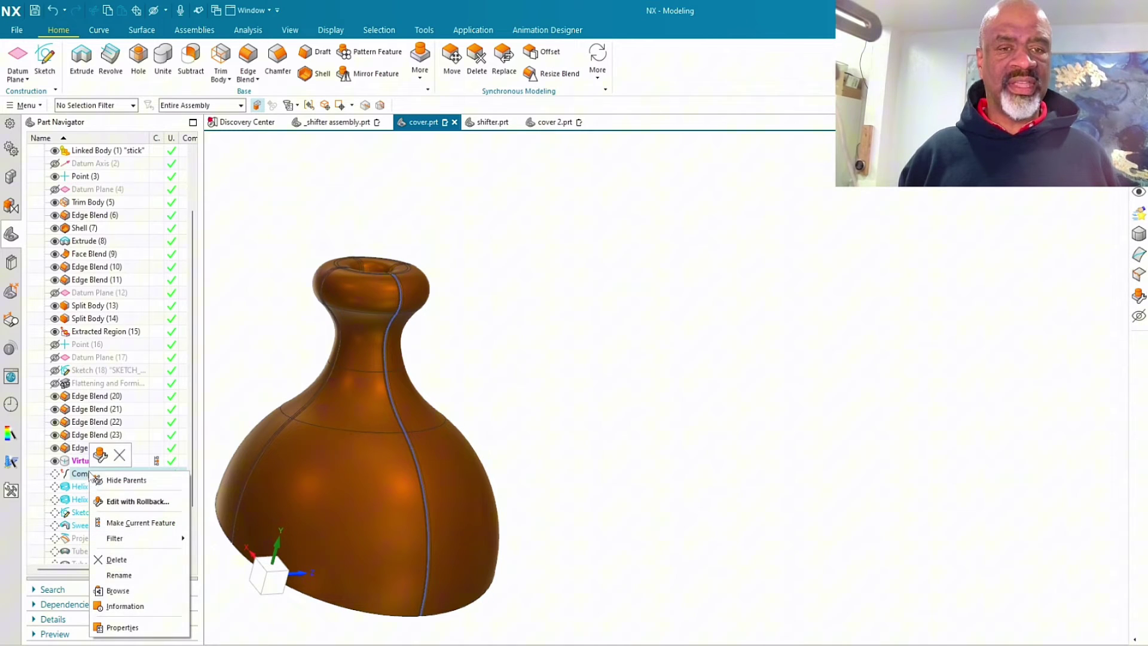
{"action": "left_click", "coordinate": [122, 522]}
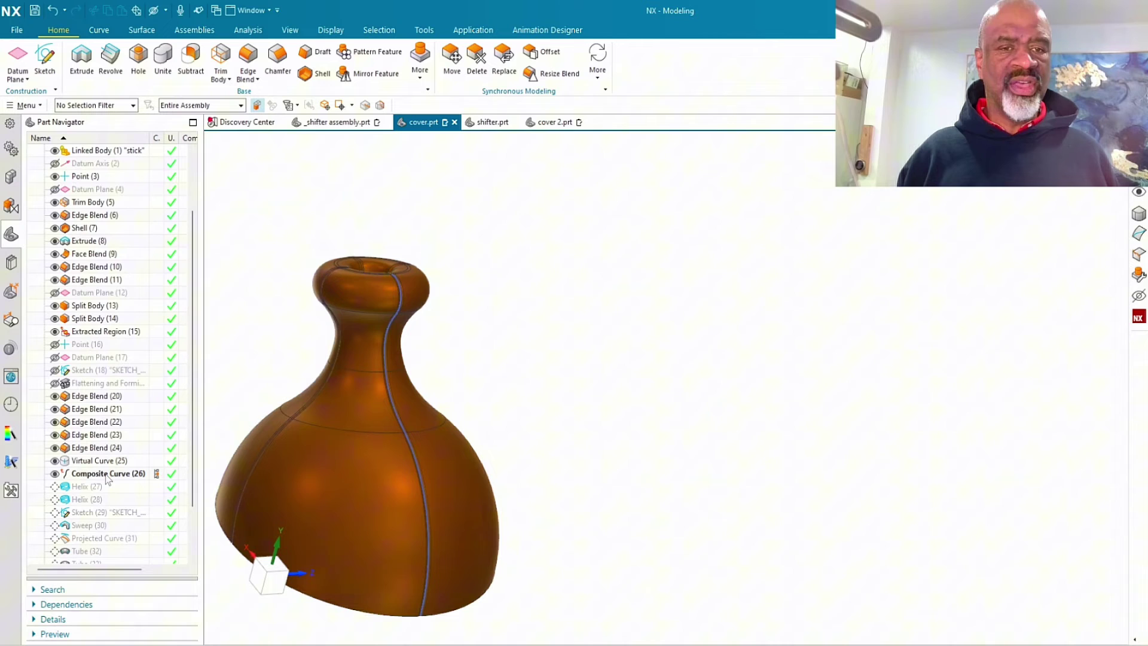
- Review the Composite Curve's Join Curves option, leave it at No, and cancel without creating a curve
{"action": "left_click", "coordinate": [100, 31]}
{"action": "left_click", "coordinate": [489, 74]}
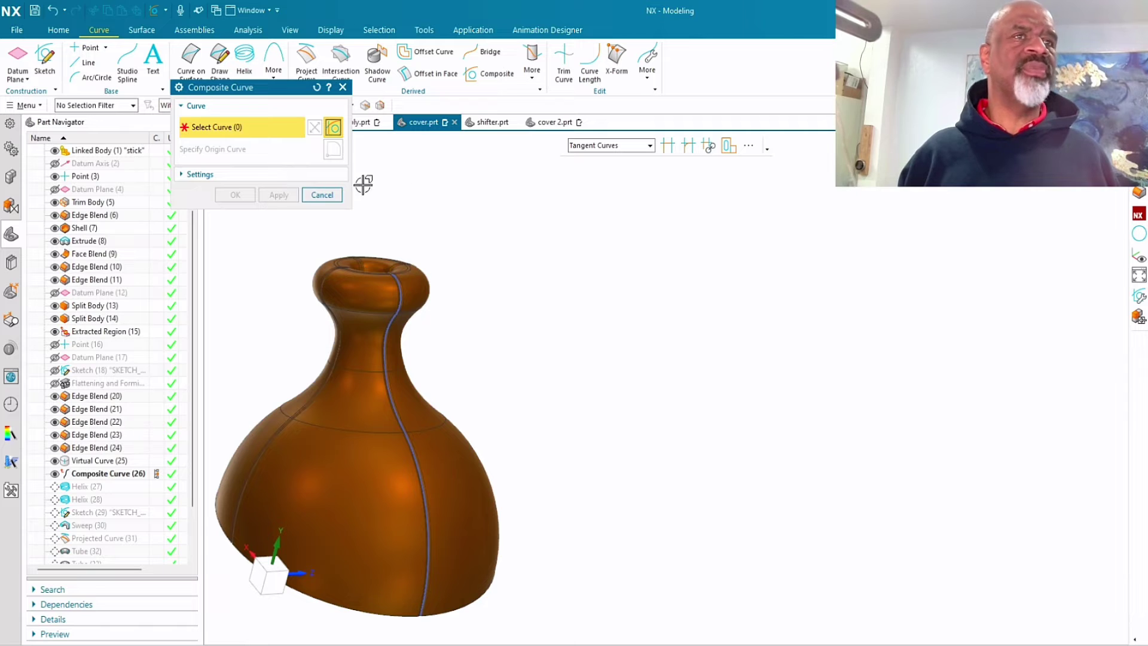
{"action": "left_click", "coordinate": [252, 181]}
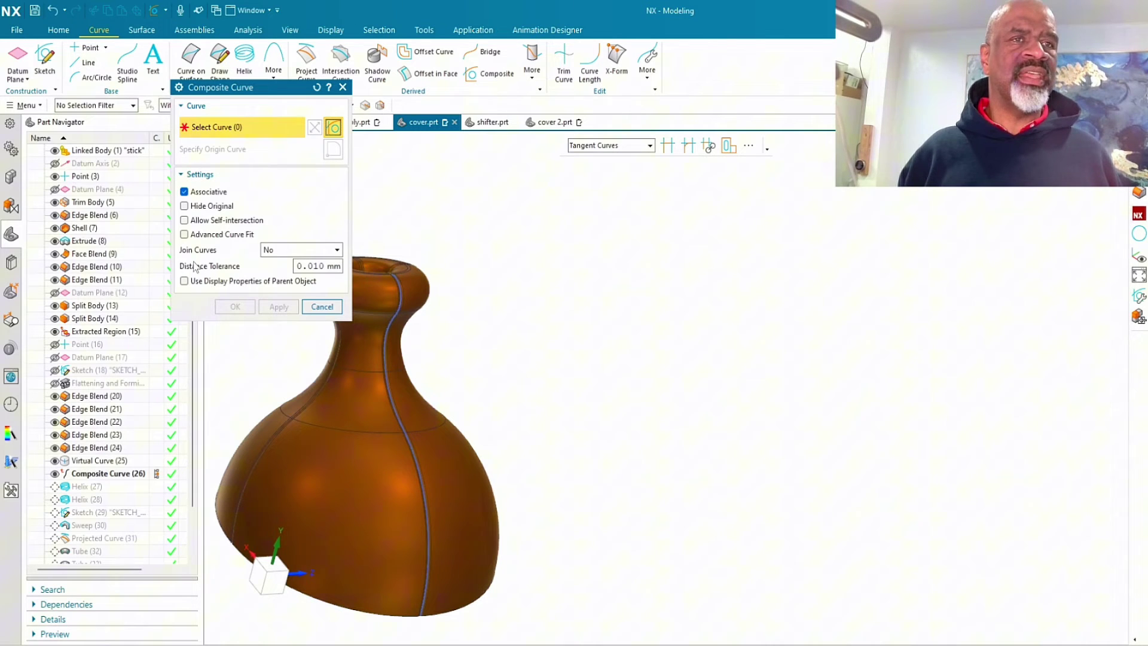
{"action": "left_click", "coordinate": [282, 257]}
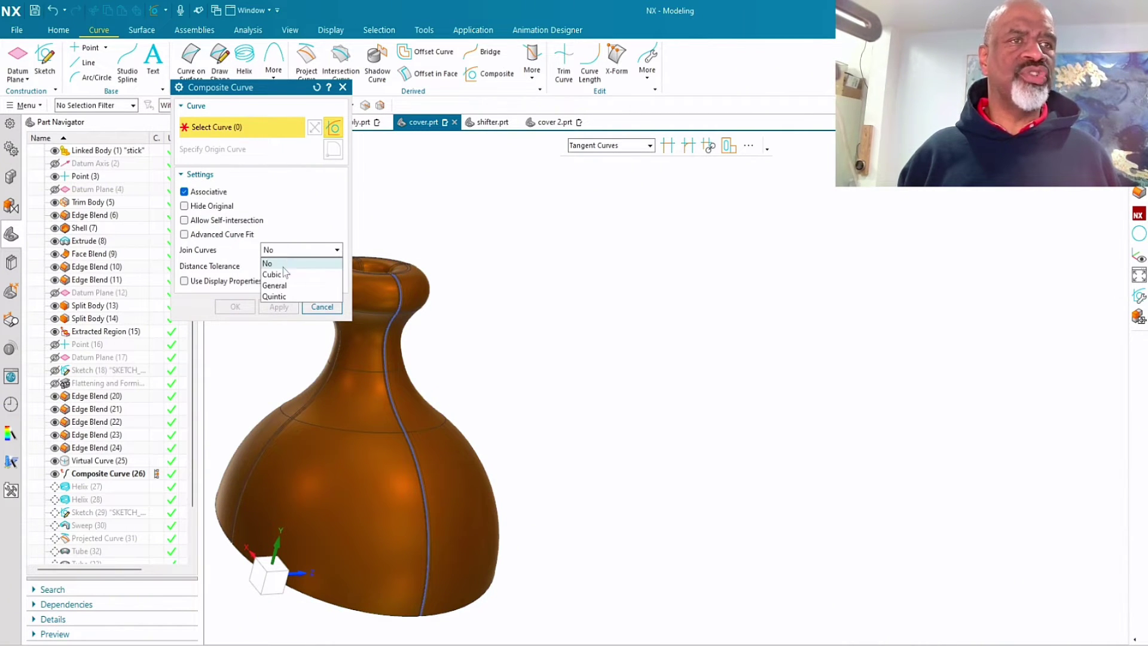
{"action": "left_click", "coordinate": [320, 316]}
{"action": "left_click", "coordinate": [311, 308]}
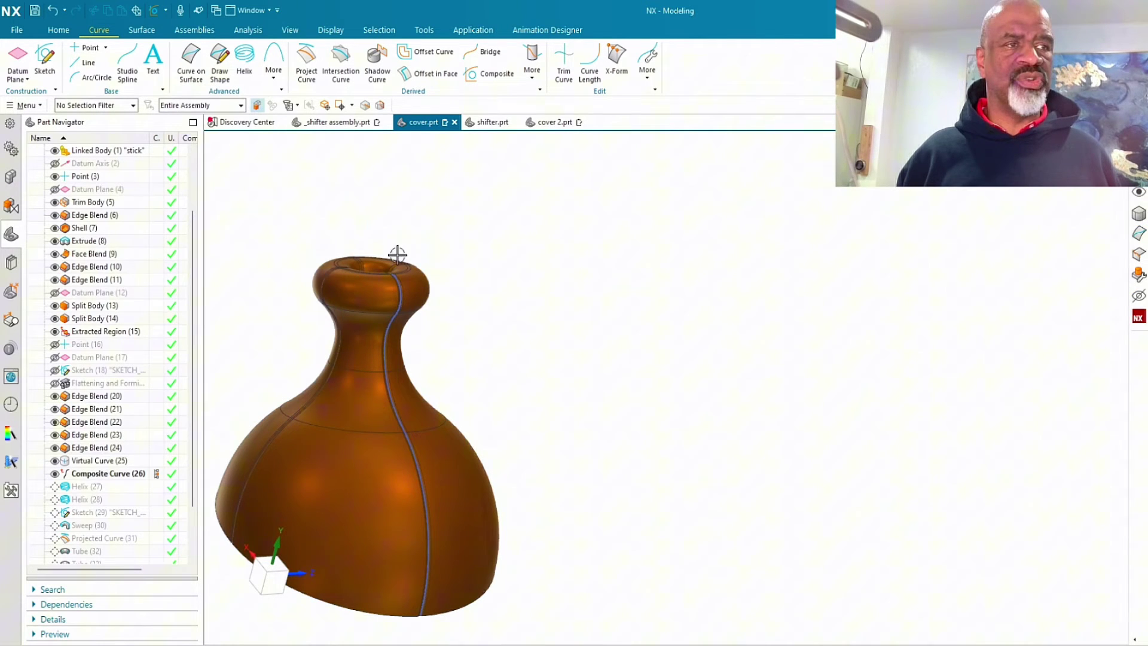
{"action": "left_click", "coordinate": [99, 476]}
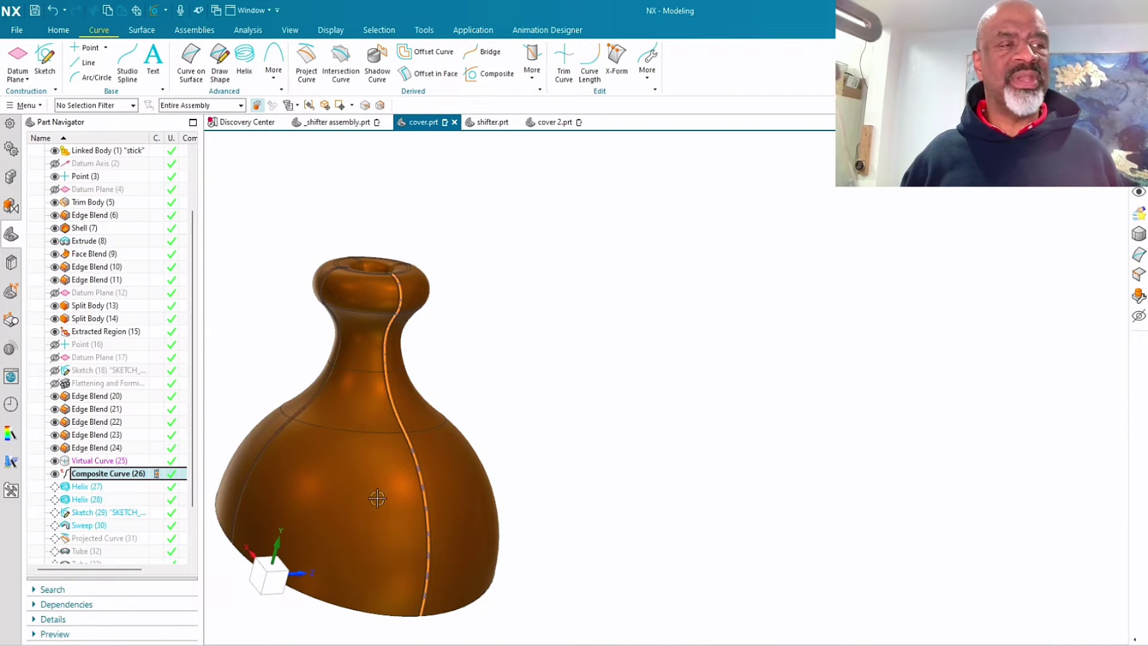
{"action": "left_click", "coordinate": [244, 58]}
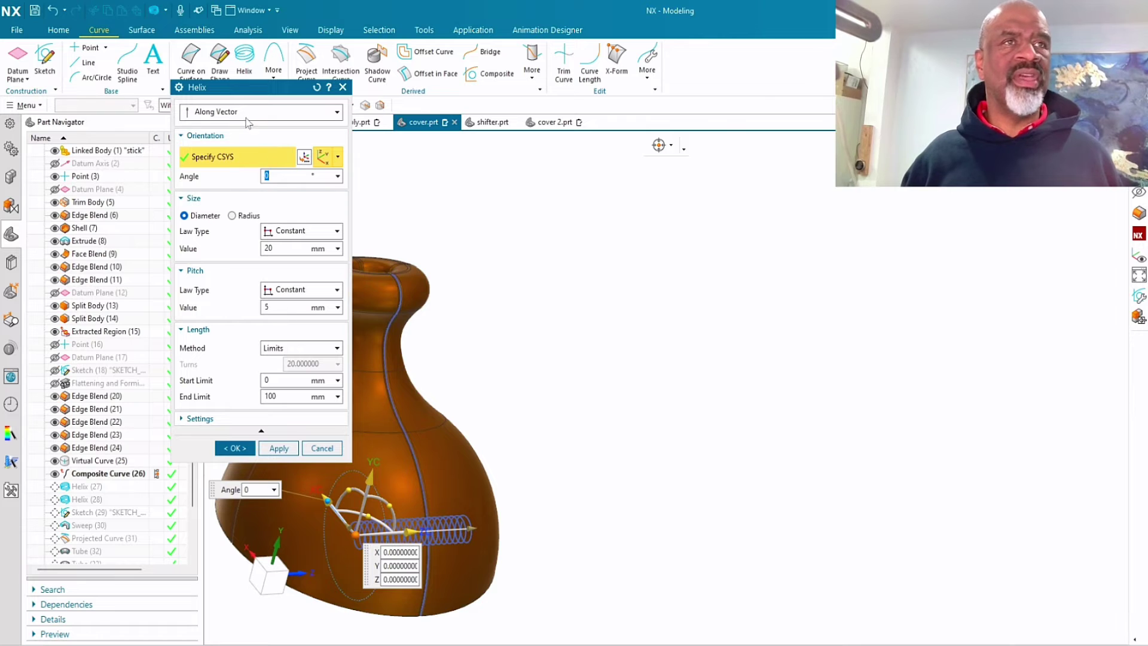
{"action": "left_click", "coordinate": [215, 111]}
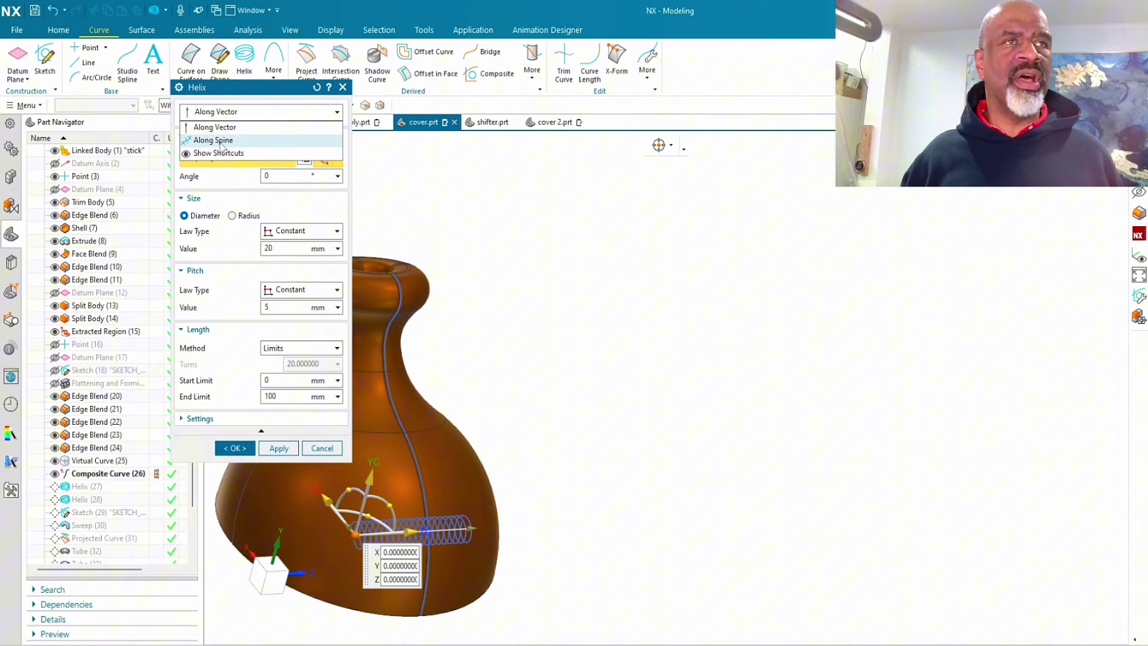
{"action": "left_click", "coordinate": [317, 119]}
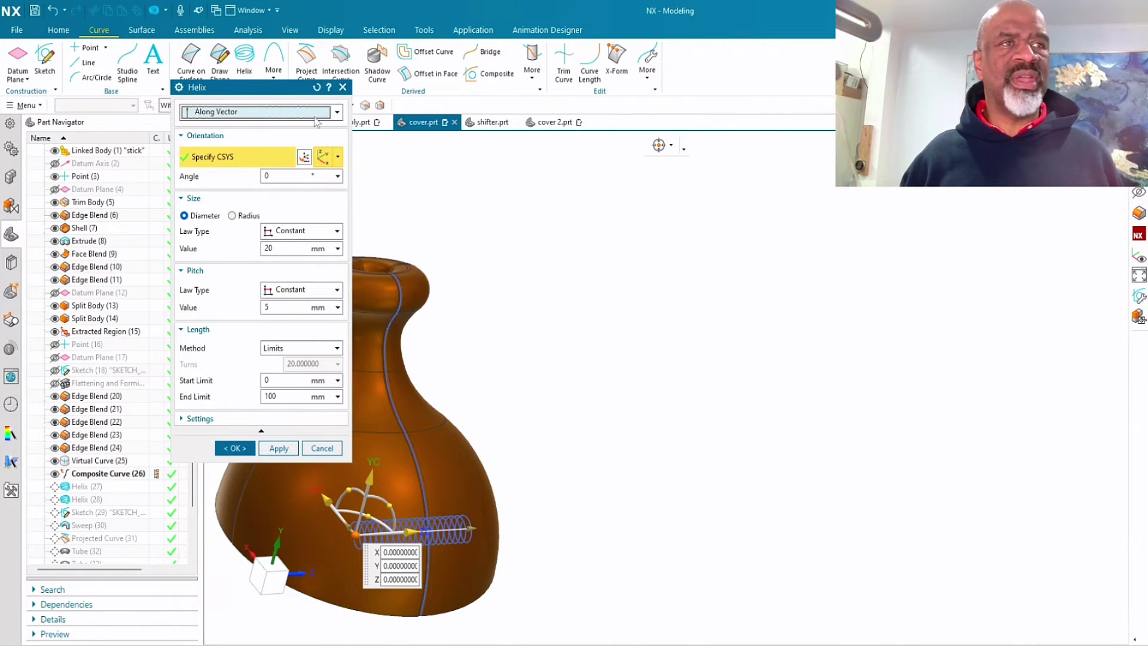
{"action": "left_click", "coordinate": [344, 87]}
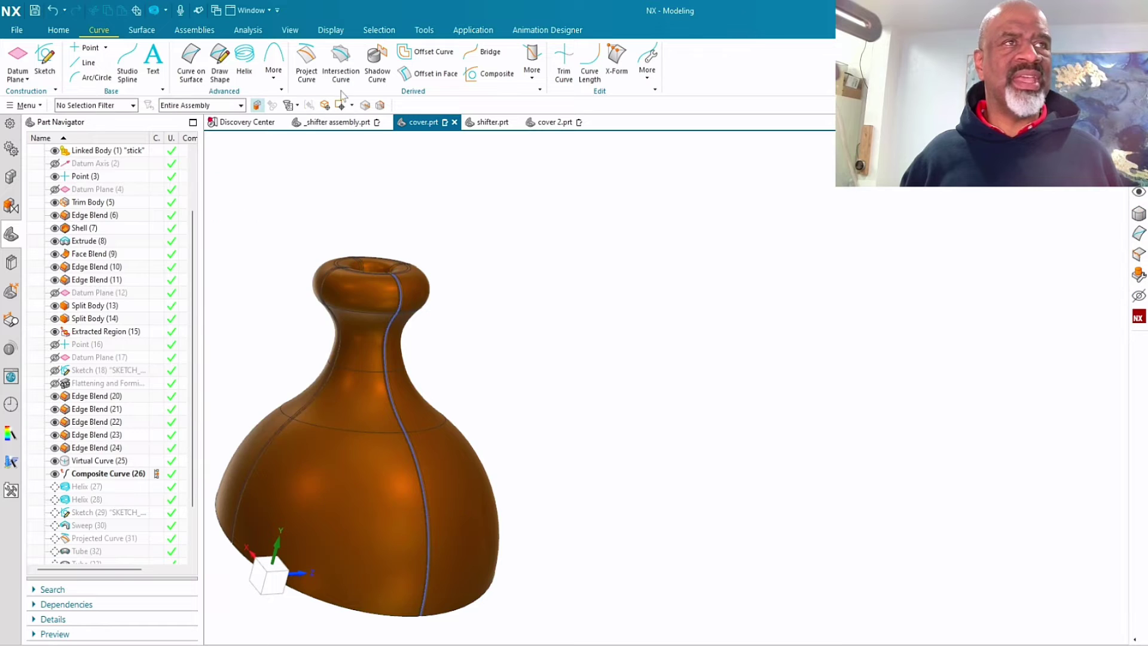
- Make Helix (27) the current feature and orbit to see it along the seam
{"action": "right_click", "coordinate": [97, 487]}
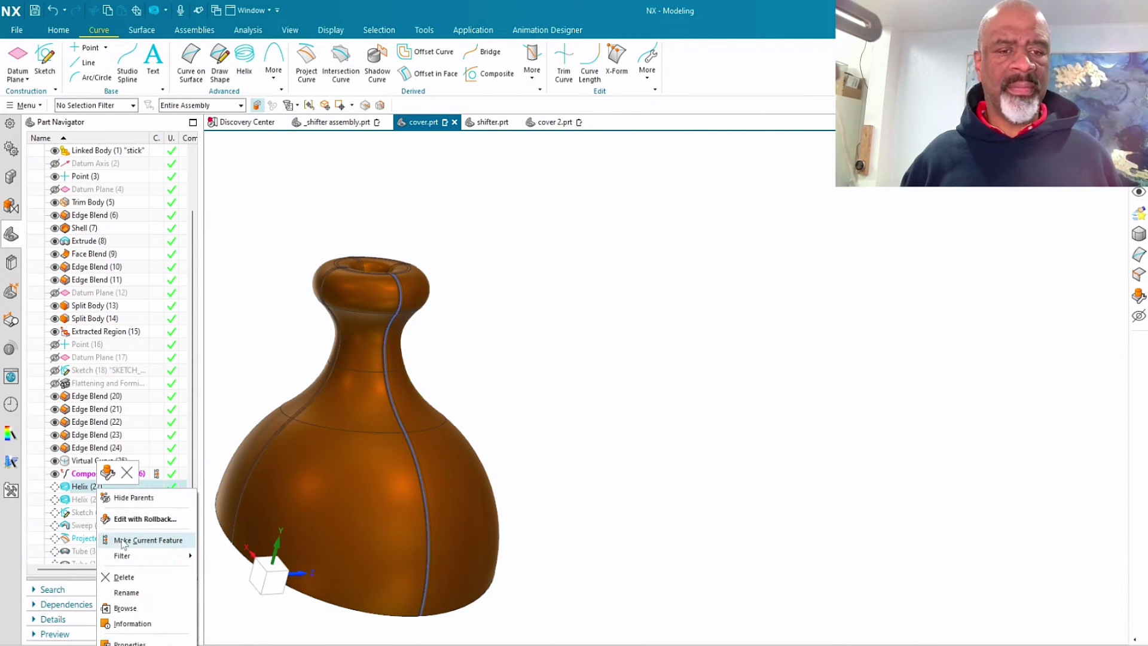
{"action": "left_click", "coordinate": [122, 541]}
{"action": "scroll", "coordinate": [419, 281], "scroll_direction": "up", "scroll_amount": 5}
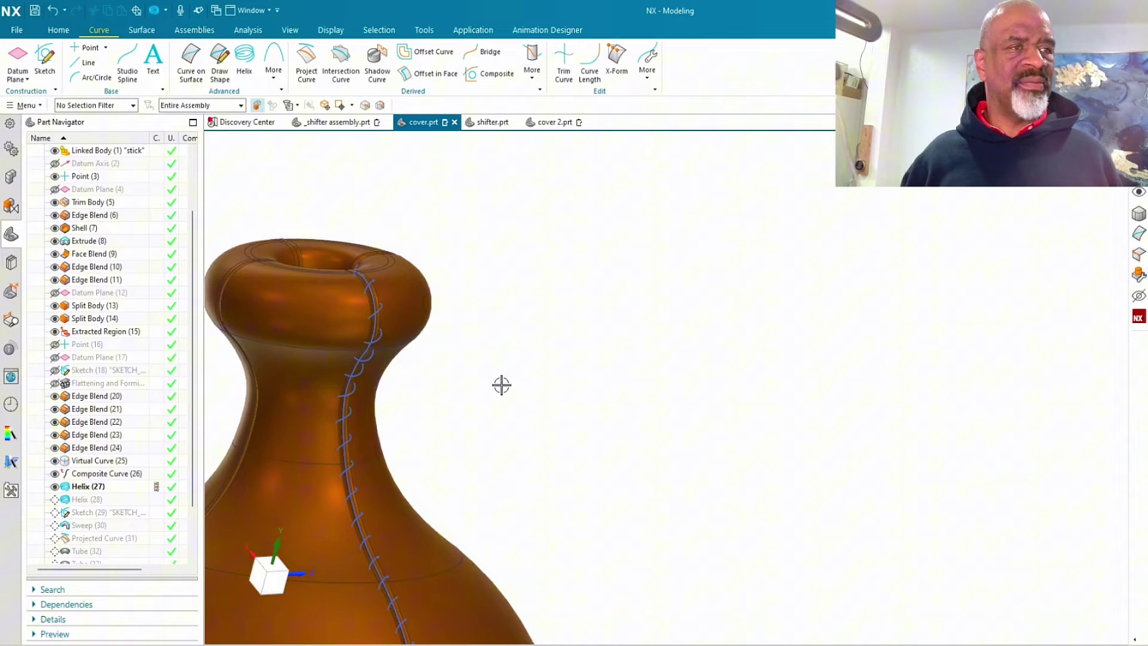
{"action": "mouse_move", "coordinate": [501, 385]}
{"action": "middle_mouse_down"}
{"action": "mouse_move", "coordinate": [458, 367]}
{"action": "mouse_move", "coordinate": [505, 374]}
{"action": "mouse_move", "coordinate": [516, 393]}
{"action": "middle_mouse_up"}
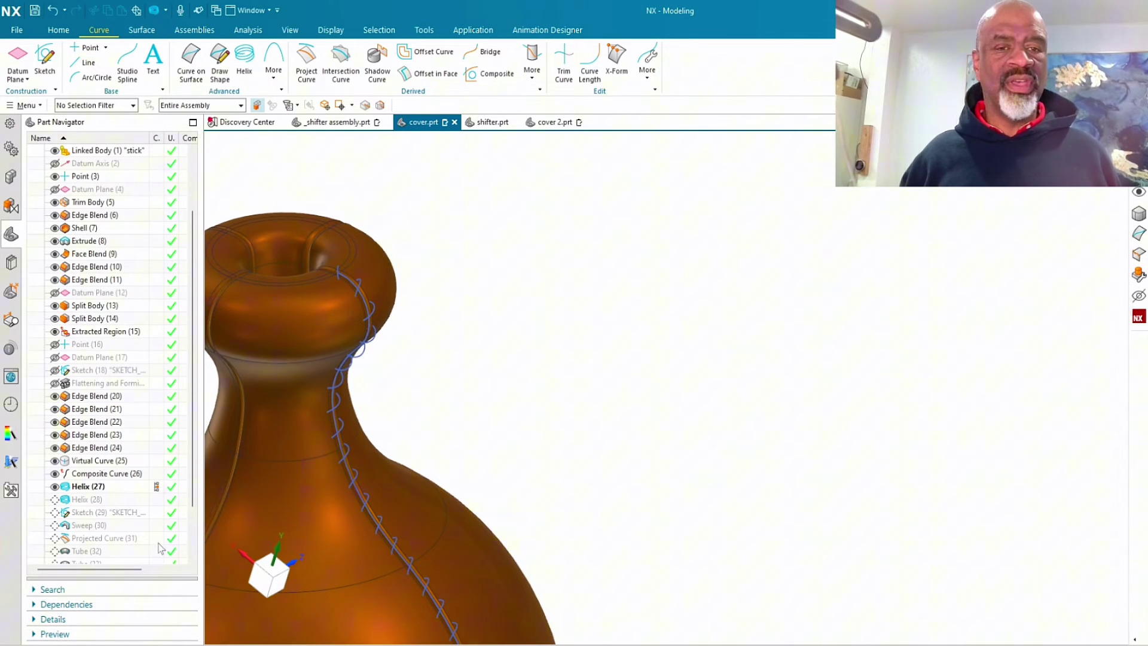
- Confirm Helix (27) along the spine with 3 mm radius, 10 mm pitch and 28 turns, then inspect the seam
{"action": "double_click", "coordinate": [111, 488]}
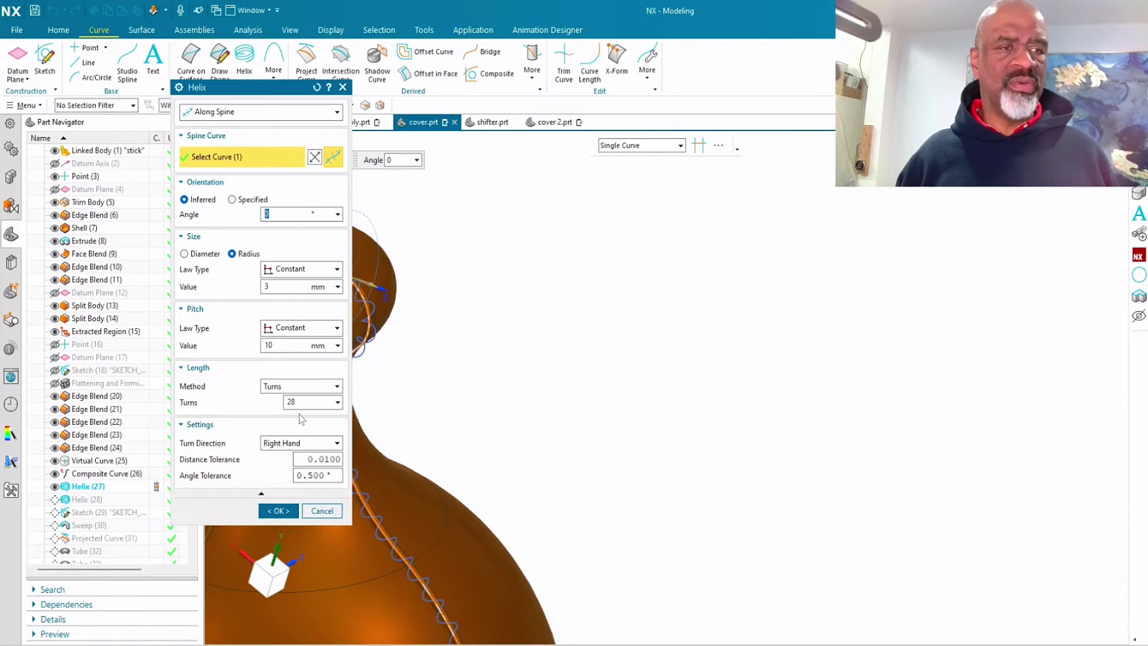
{"action": "key", "text": "ctrl+f"}
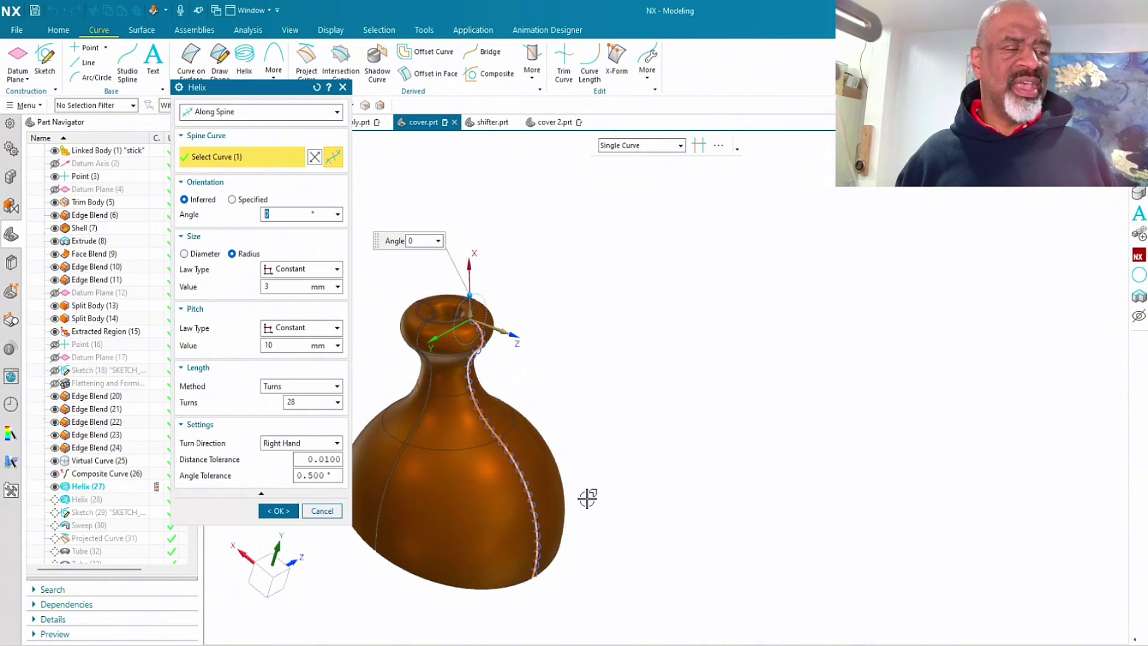
{"action": "scroll", "coordinate": [557, 418], "scroll_direction": "up", "scroll_amount": 5}
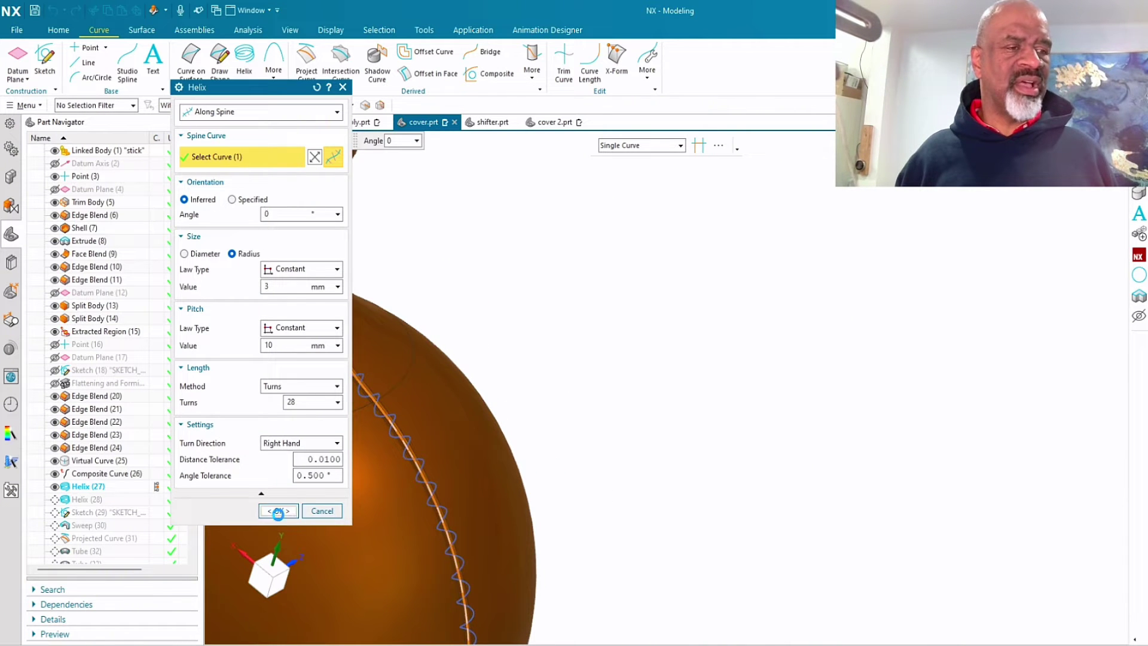
{"action": "left_click", "coordinate": [278, 513]}
{"action": "scroll", "coordinate": [490, 390], "scroll_direction": "down", "scroll_amount": 3}
{"action": "middle_click_drag", "start_coordinate": [489, 390], "coordinate": [461, 300]}
{"action": "scroll", "coordinate": [307, 205], "scroll_direction": "up", "scroll_amount": 3}
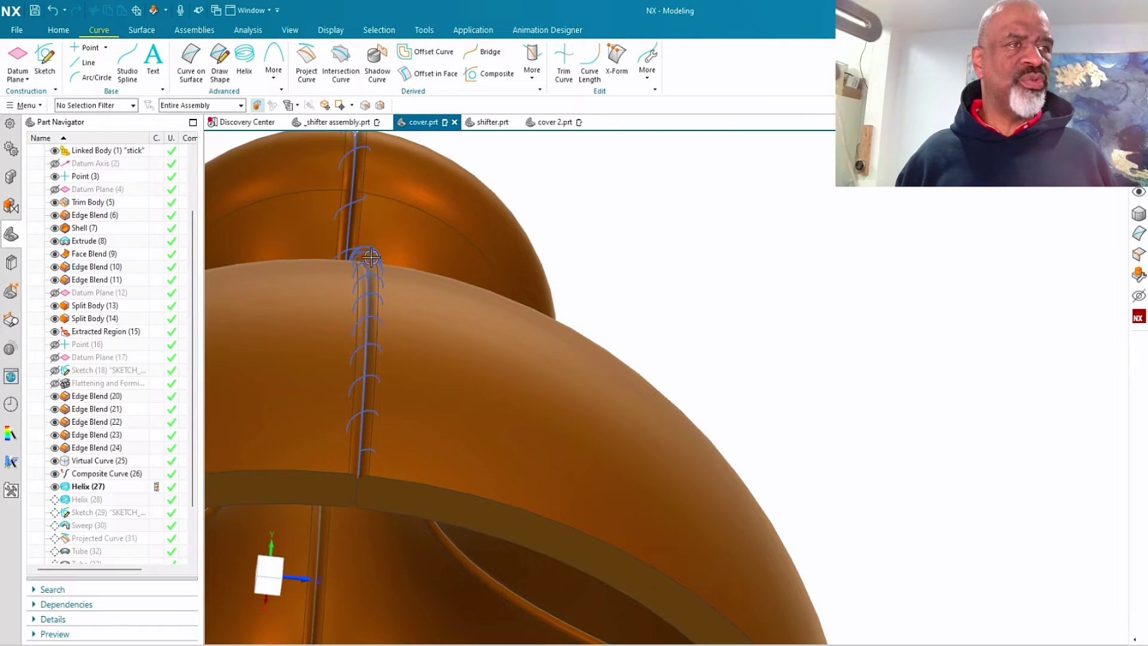
{"action": "scroll", "coordinate": [375, 331], "scroll_direction": "down", "scroll_amount": 4}
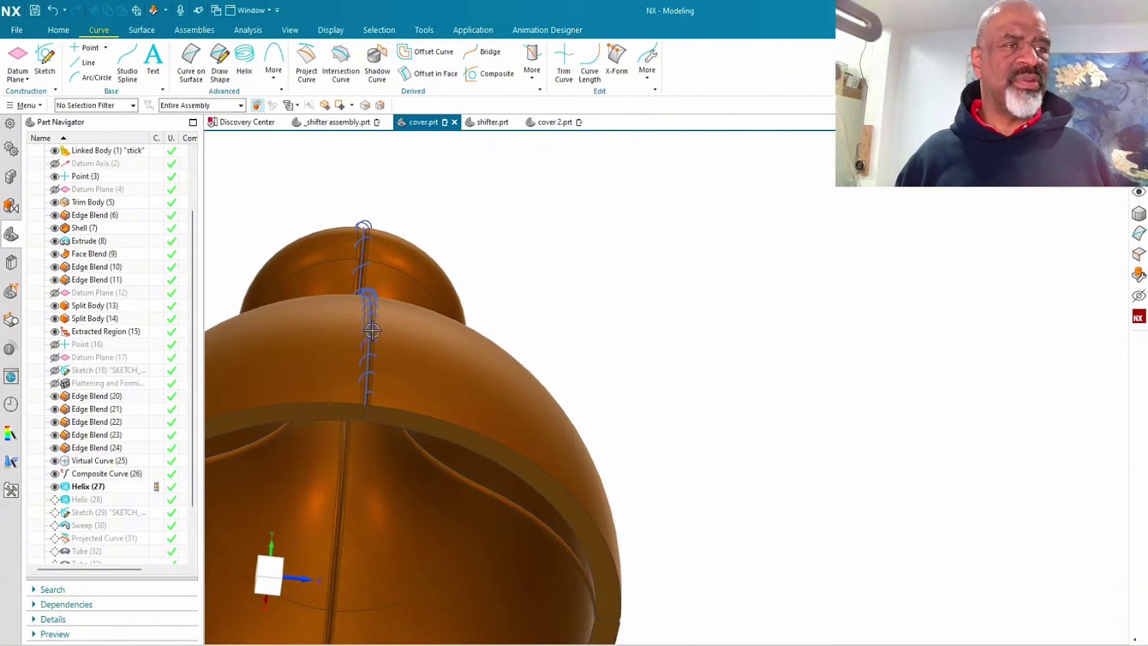
{"action": "middle_click_drag", "start_coordinate": [490, 300], "coordinate": [513, 359]}
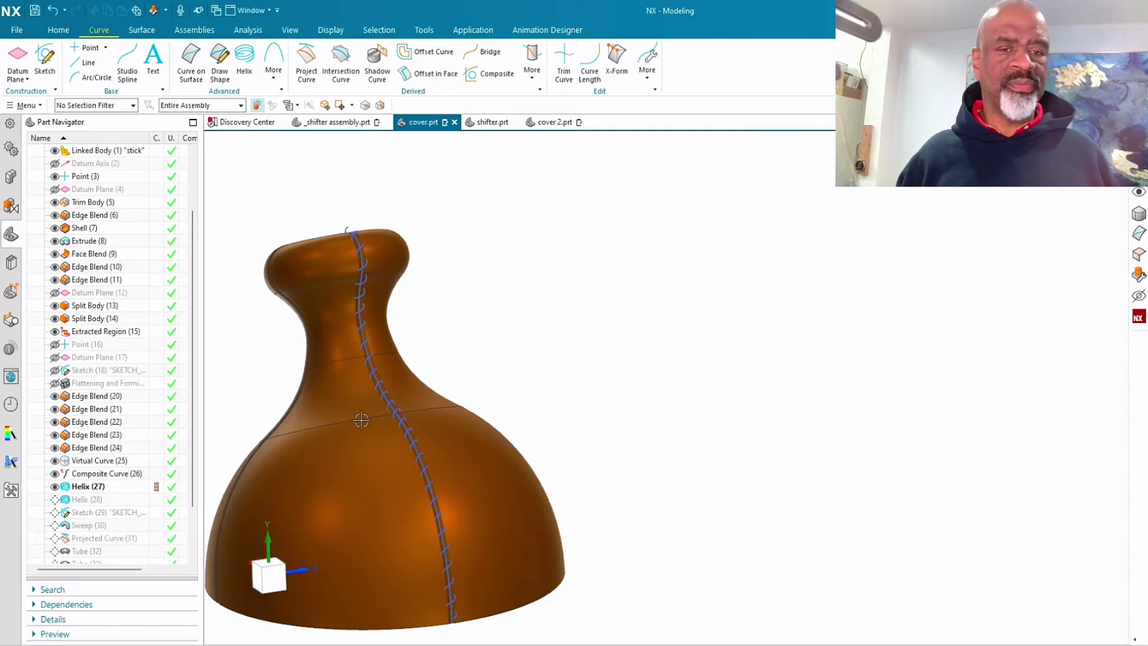
- Make Helix (28) current and inspect the X-shaped crossing of both helices along the seam
{"action": "right_click", "coordinate": [82, 501]}
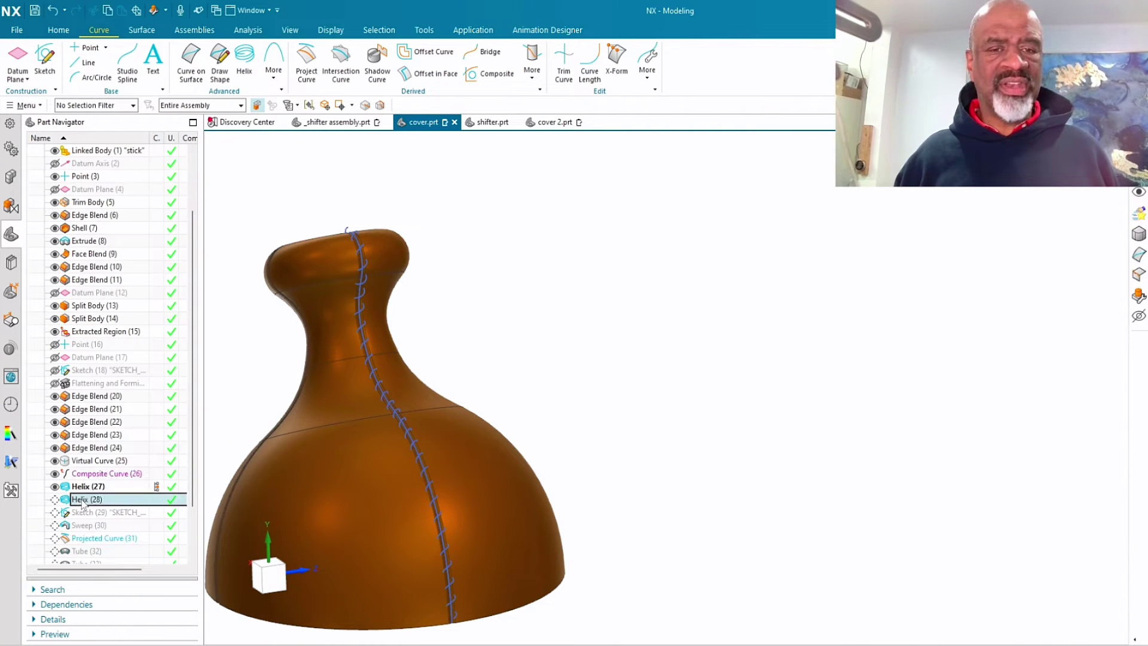
{"action": "left_click", "coordinate": [131, 385]}
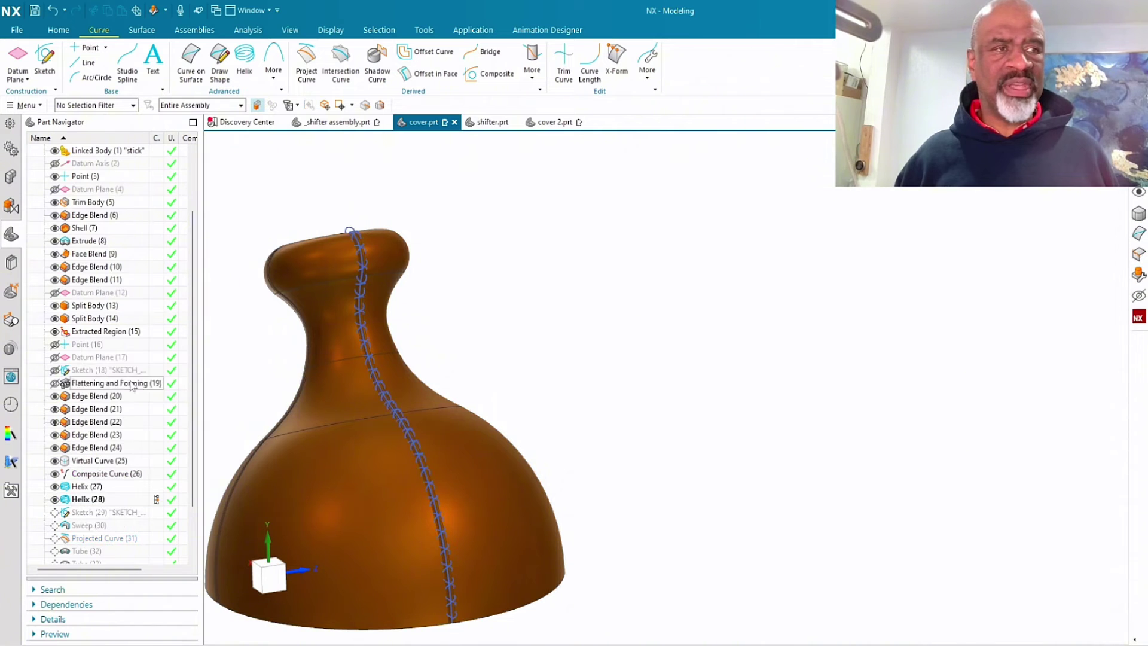
{"action": "middle_click_drag", "start_coordinate": [407, 296], "coordinate": [425, 348]}
{"action": "scroll", "coordinate": [359, 385], "scroll_direction": "up", "scroll_amount": 5}
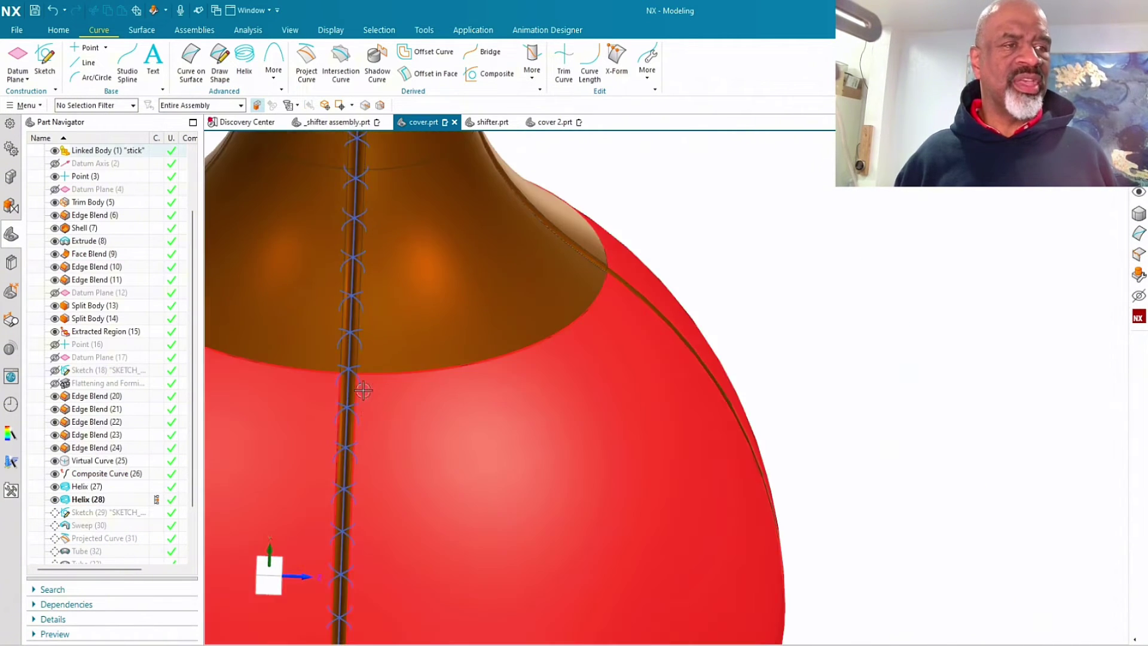
{"action": "scroll", "coordinate": [314, 386], "scroll_direction": "down", "scroll_amount": 8}
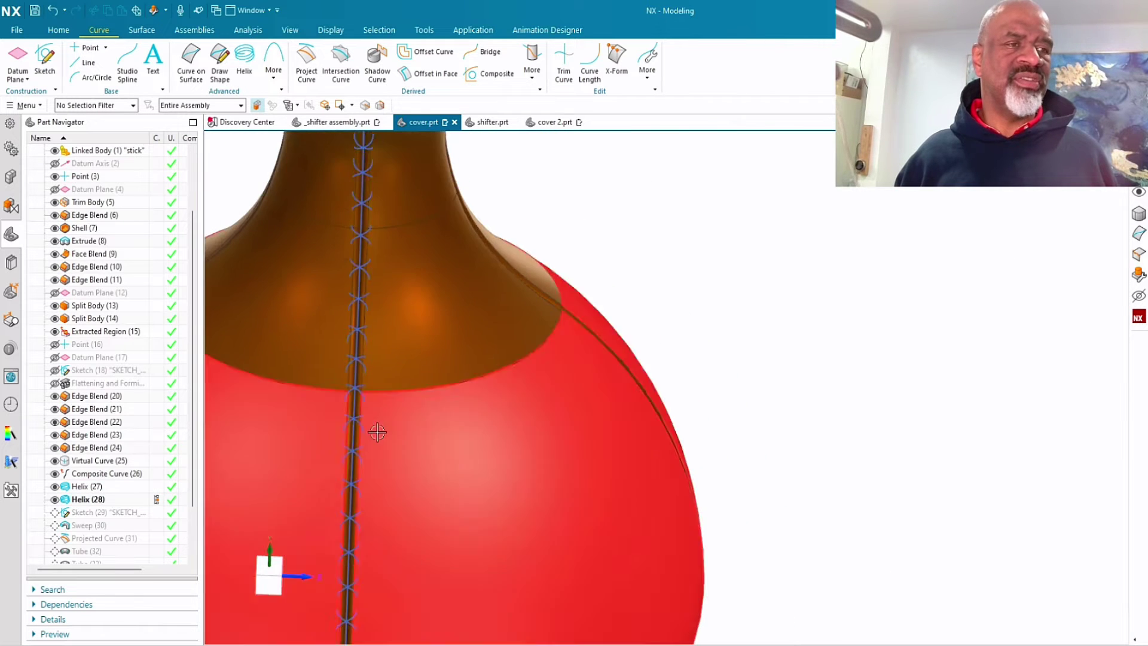
{"action": "mouse_move", "coordinate": [554, 312]}
{"action": "middle_mouse_down"}
{"action": "mouse_move", "coordinate": [543, 335]}
{"action": "mouse_move", "coordinate": [554, 293]}
{"action": "middle_mouse_up"}
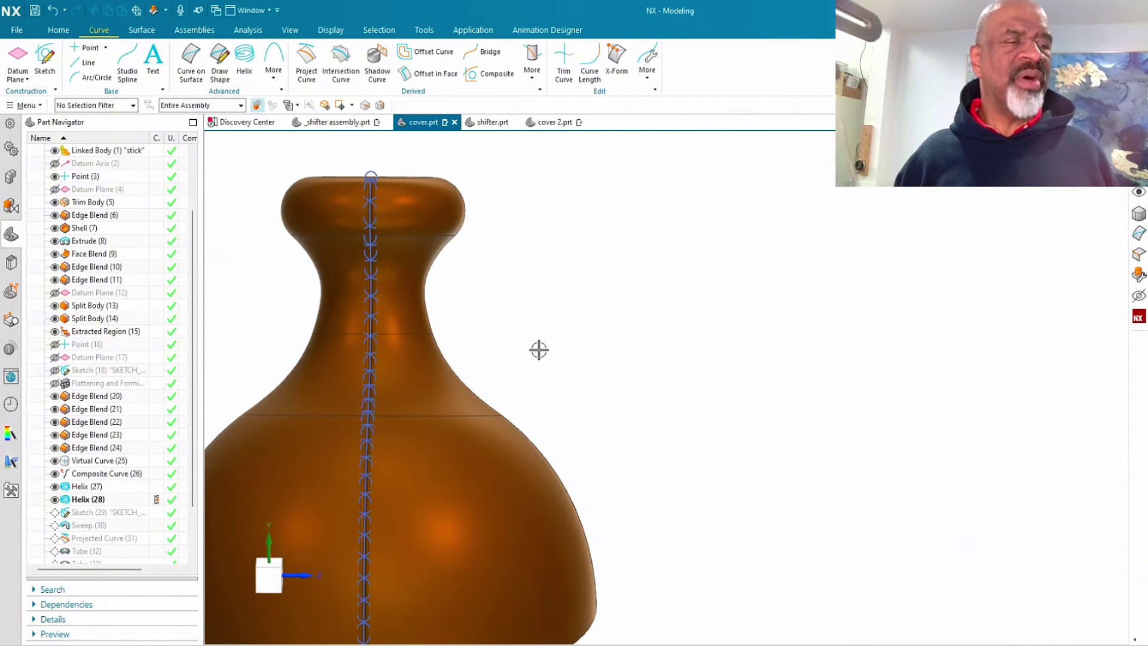
{"action": "middle_click_drag", "start_coordinate": [538, 349], "coordinate": [544, 271]}
{"action": "scroll", "coordinate": [387, 185], "scroll_direction": "up", "scroll_amount": 6}
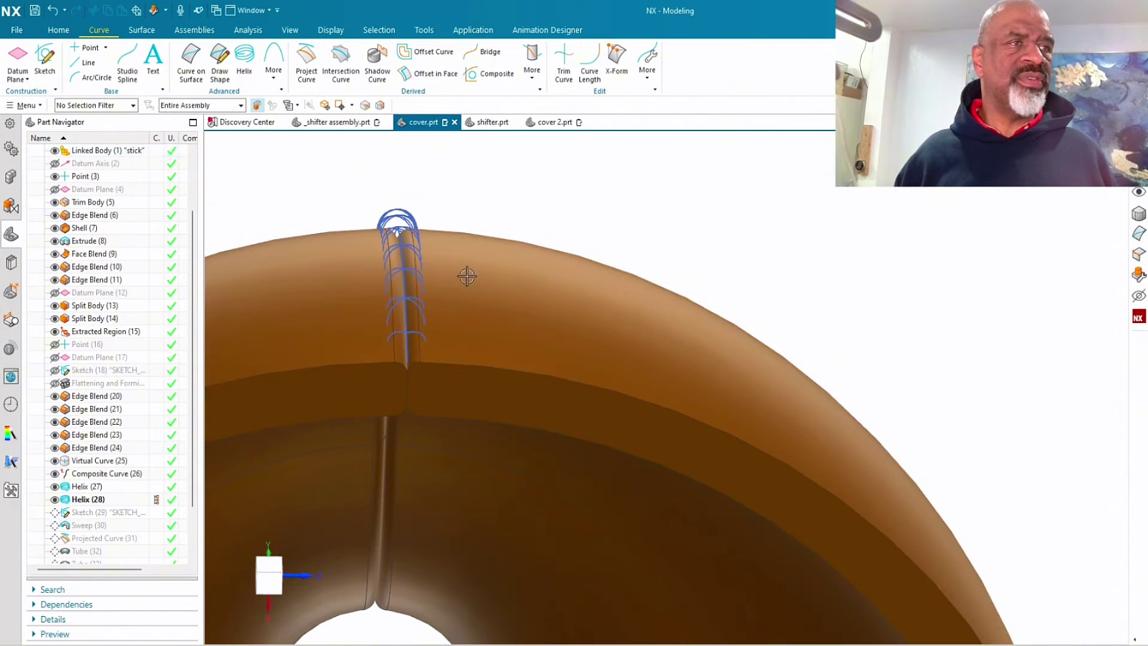
{"action": "scroll", "coordinate": [348, 221], "scroll_direction": "down", "scroll_amount": 4}
{"action": "scroll", "coordinate": [353, 226], "scroll_direction": "up", "scroll_amount": 8}
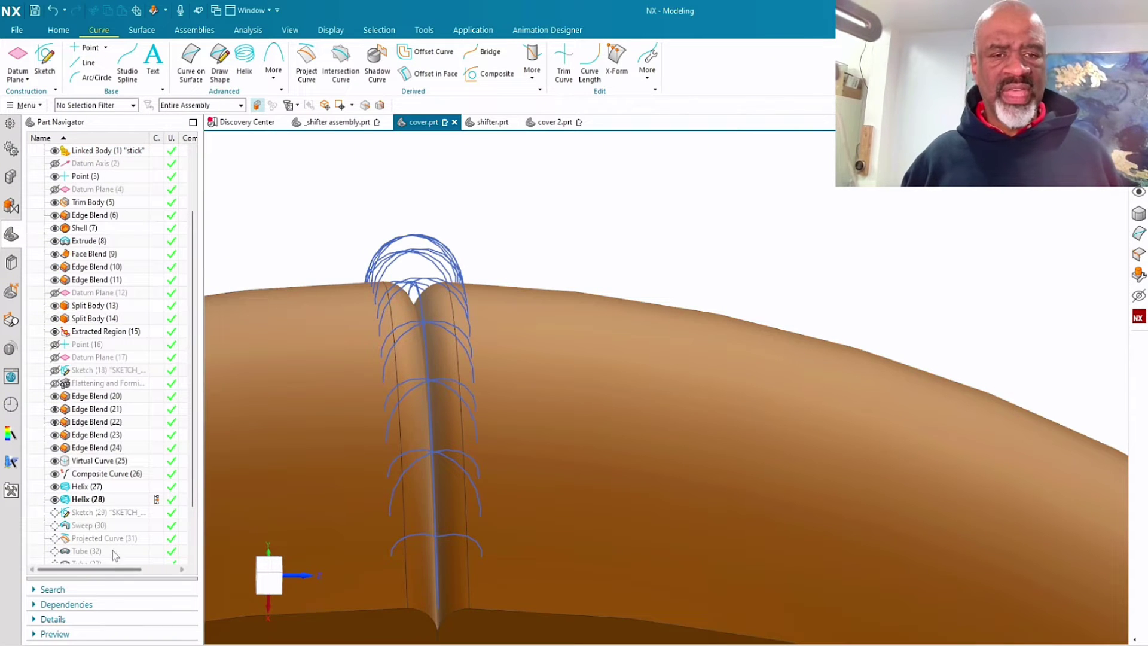
{"action": "left_click", "coordinate": [105, 514]}
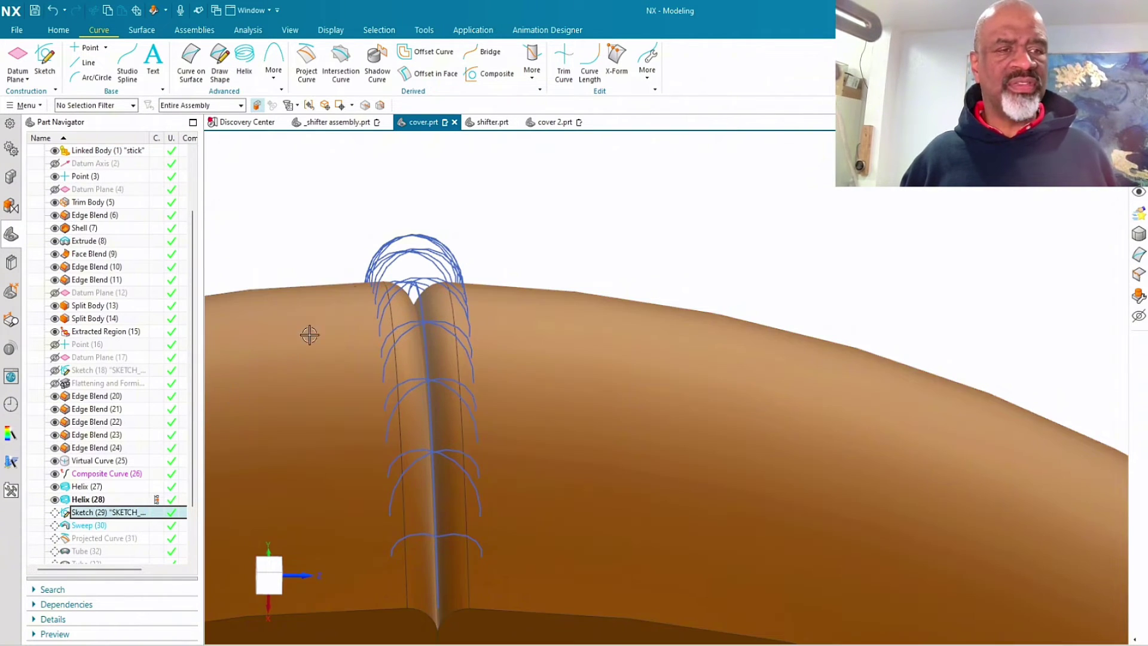
{"action": "middle_click_drag", "start_coordinate": [310, 335], "coordinate": [372, 345]}
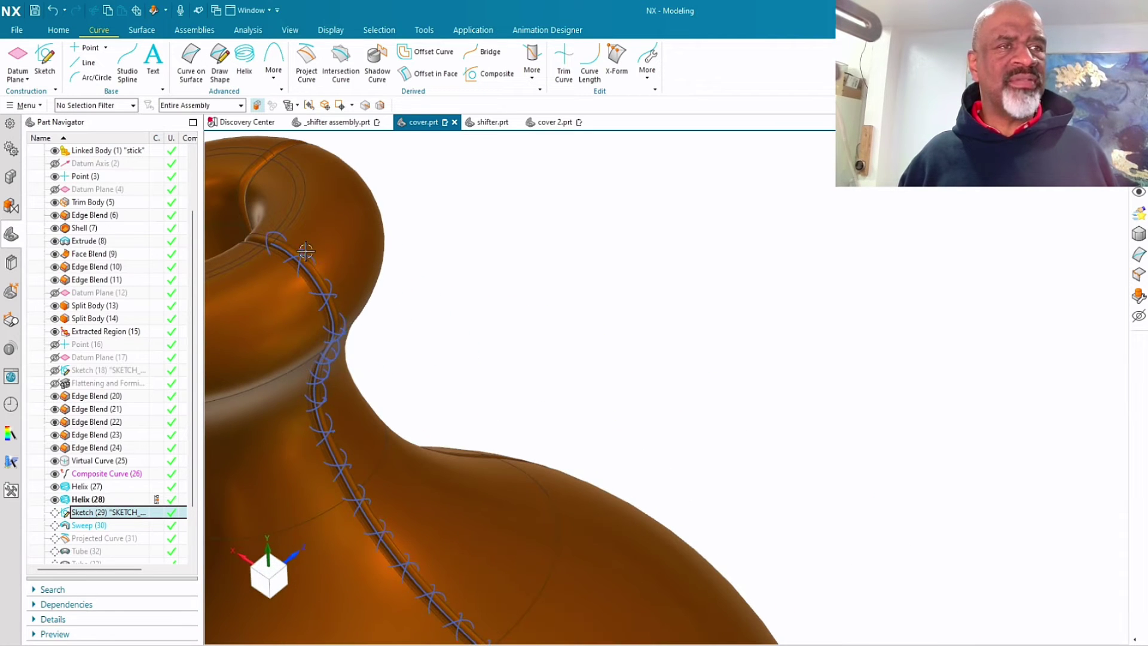
- Roll the cover model forward to Sketch (29)
{"action": "right_click", "coordinate": [85, 516]}
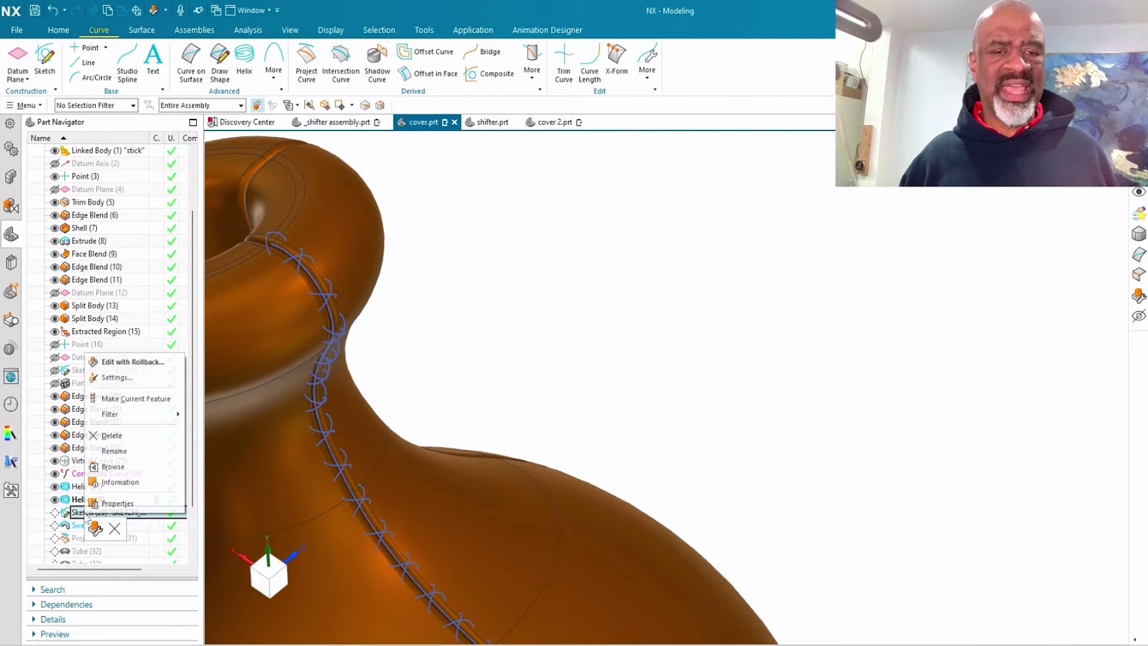
{"action": "left_click", "coordinate": [134, 398]}
{"action": "scroll", "coordinate": [263, 237], "scroll_direction": "up", "scroll_amount": 3}
{"action": "scroll", "coordinate": [263, 237], "scroll_direction": "up", "scroll_amount": 3}
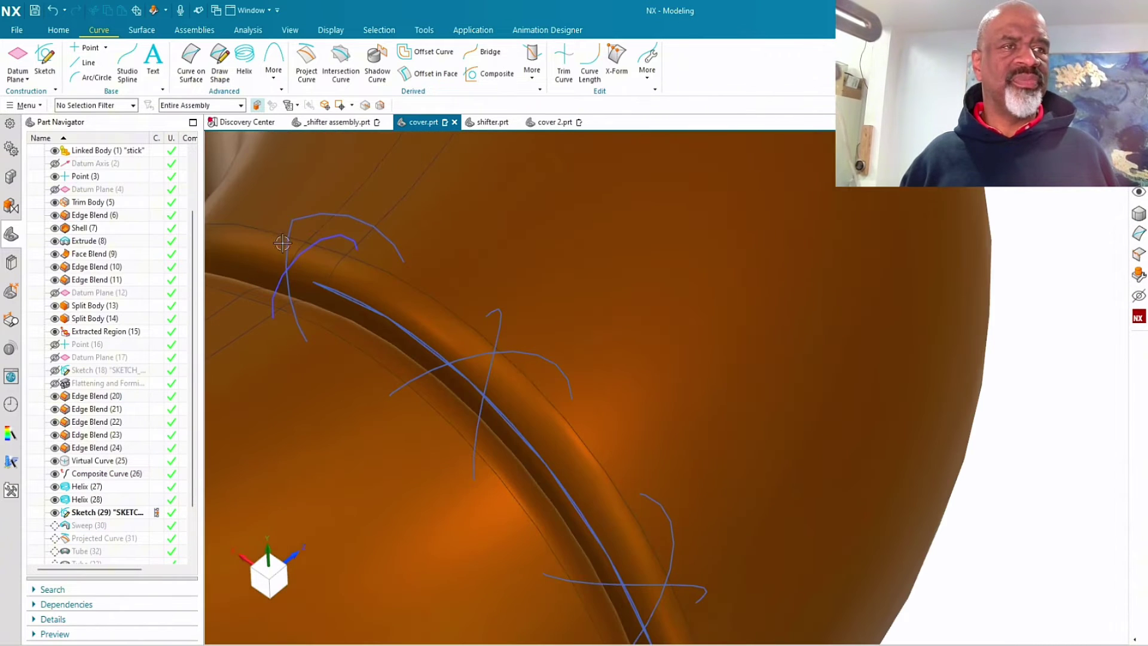
{"action": "scroll", "coordinate": [314, 244], "scroll_direction": "down", "scroll_amount": 2}
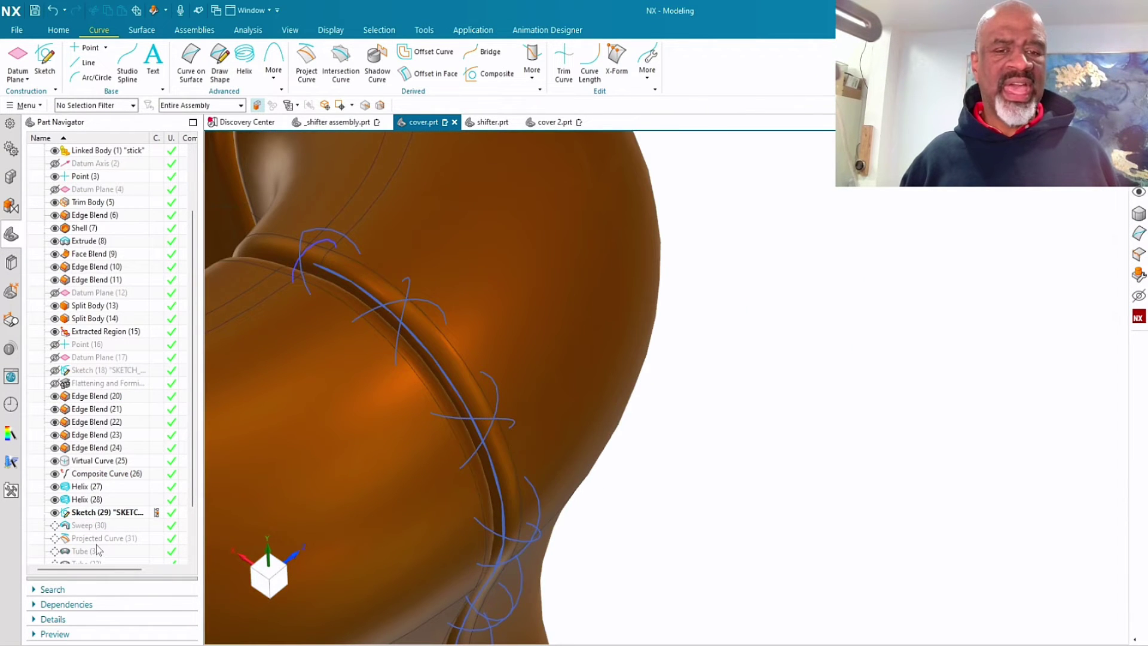
- Make Sweep (30) current, adding a round tube along the seam inside the helices
{"action": "right_click", "coordinate": [95, 526]}
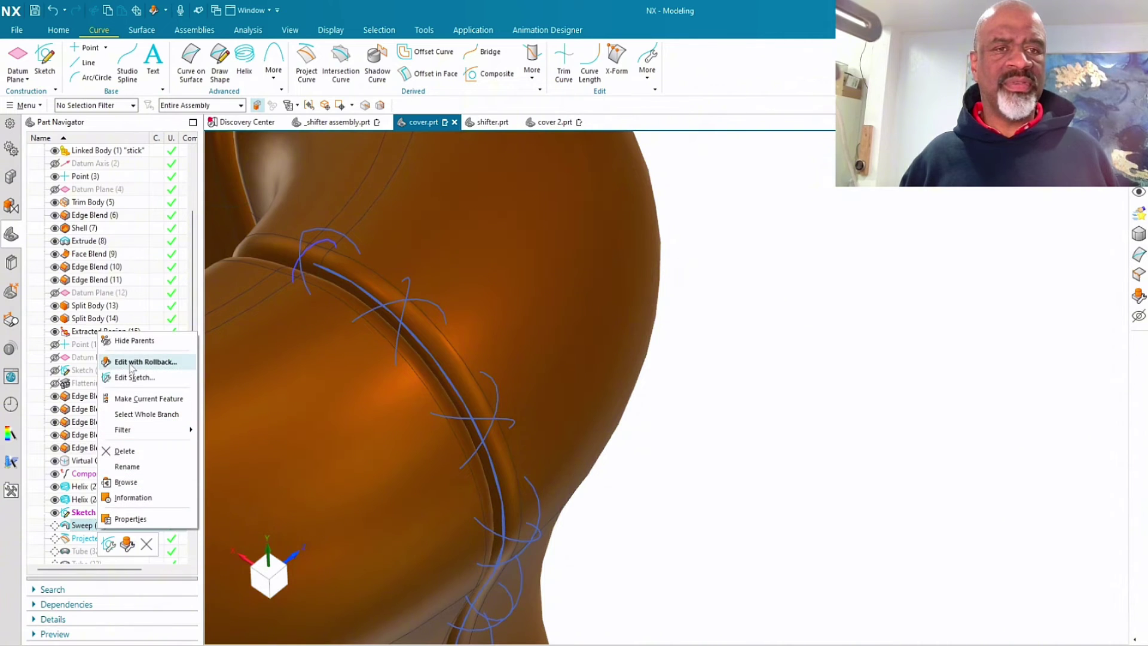
{"action": "left_click", "coordinate": [141, 398]}
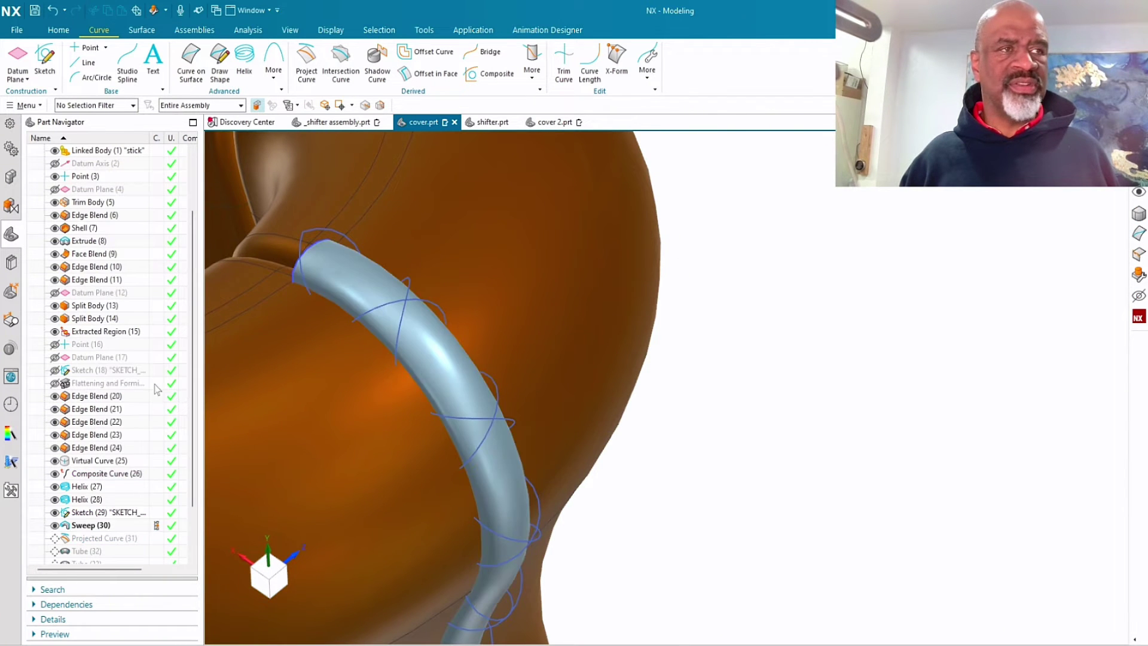
{"action": "scroll", "coordinate": [338, 264], "scroll_direction": "down", "scroll_amount": 3}
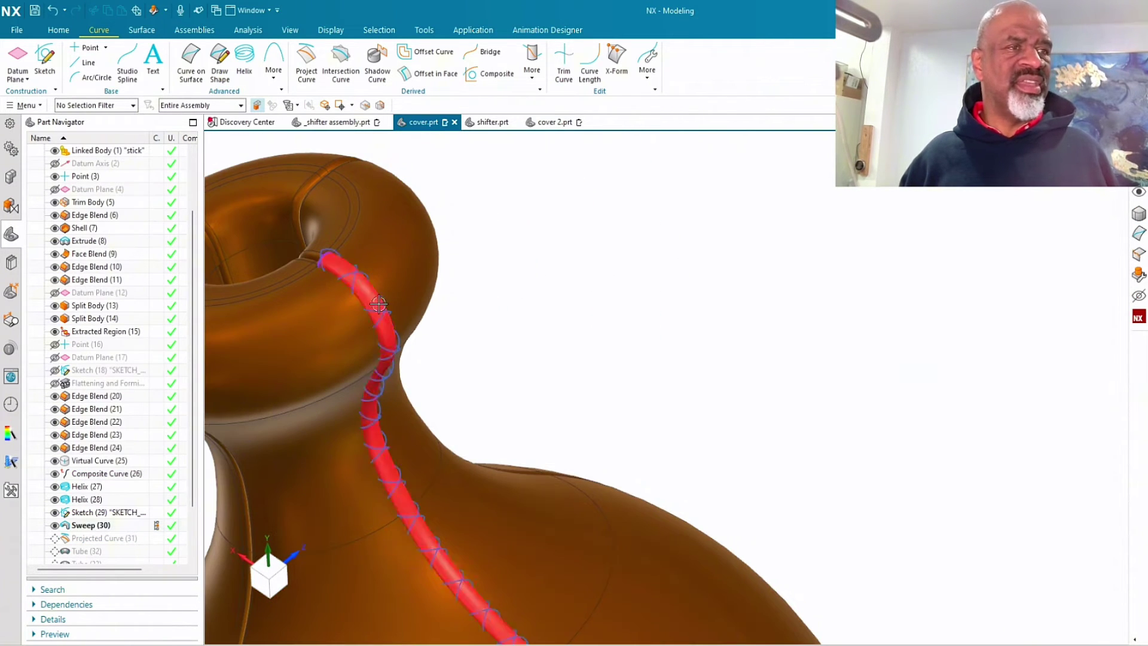
{"action": "middle_click_drag", "start_coordinate": [409, 347], "coordinate": [322, 336]}
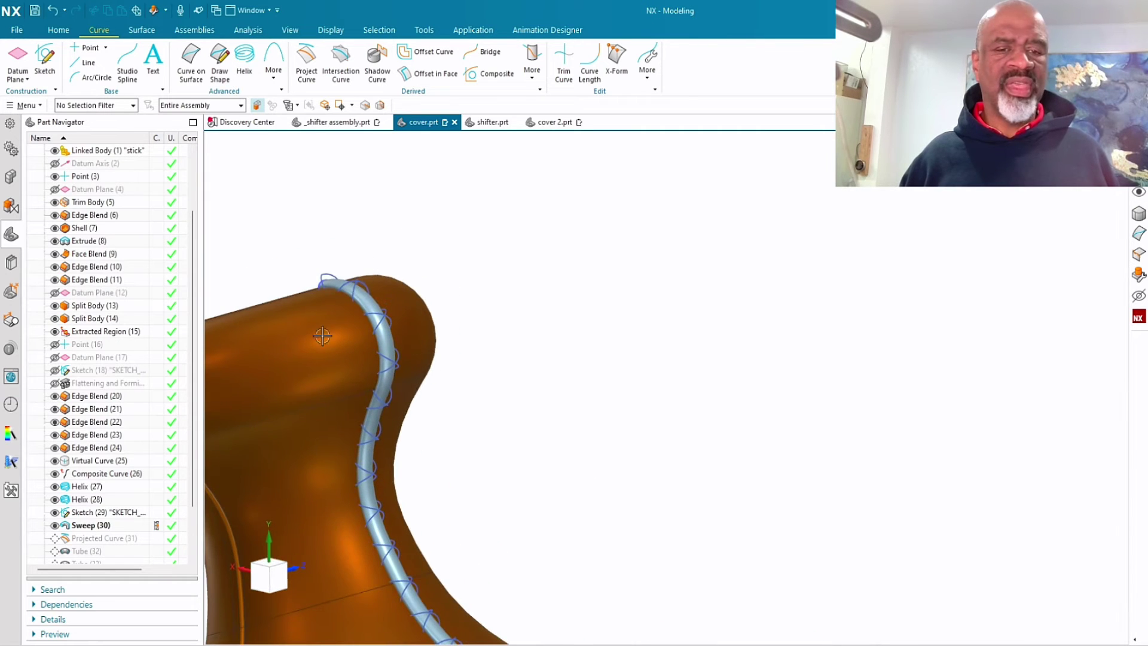
{"action": "left_click", "coordinate": [107, 539]}
{"action": "middle_click_drag", "start_coordinate": [393, 276], "coordinate": [355, 354]}
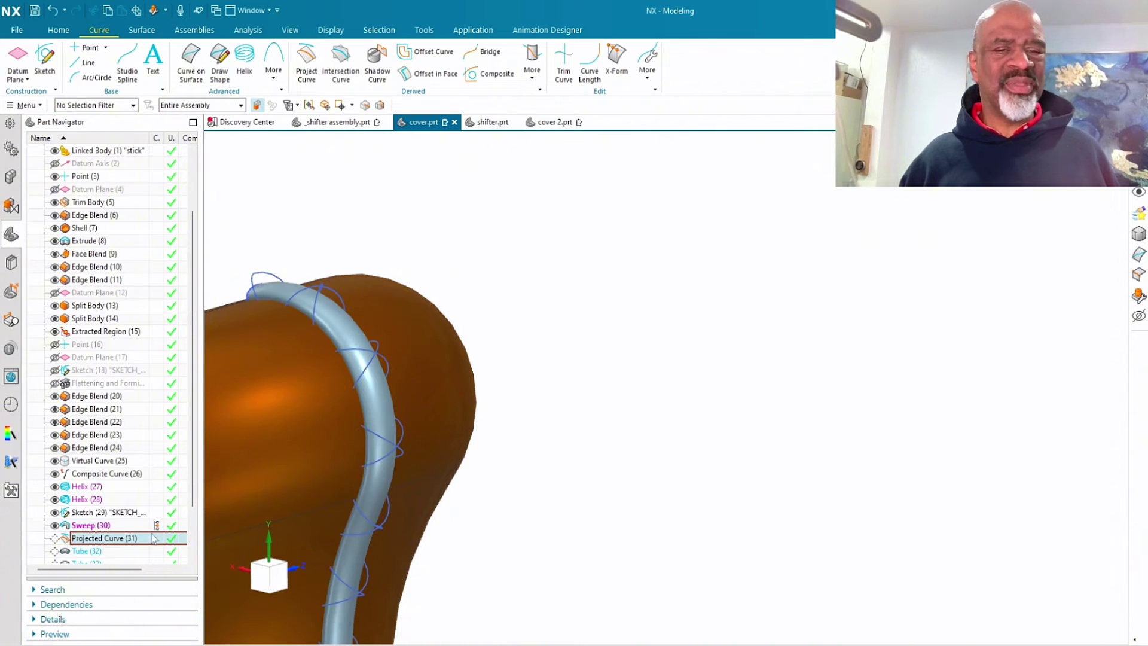
- Make Projected Curve (31) current, wrapping X-shaped stitch curves onto the seam tube from collar to base
{"action": "mouse_move", "coordinate": [322, 286]}
{"action": "middle_mouse_down"}
{"action": "mouse_move", "coordinate": [426, 315]}
{"action": "mouse_move", "coordinate": [355, 300]}
{"action": "mouse_move", "coordinate": [395, 305]}
{"action": "mouse_move", "coordinate": [484, 282]}
{"action": "mouse_move", "coordinate": [384, 257]}
{"action": "mouse_move", "coordinate": [404, 279]}
{"action": "middle_mouse_up"}
{"action": "scroll", "coordinate": [357, 266], "scroll_direction": "up", "scroll_amount": 5}
{"action": "scroll", "coordinate": [400, 314], "scroll_direction": "down", "scroll_amount": 5}
{"action": "scroll", "coordinate": [404, 279], "scroll_direction": "down", "scroll_amount": 3}
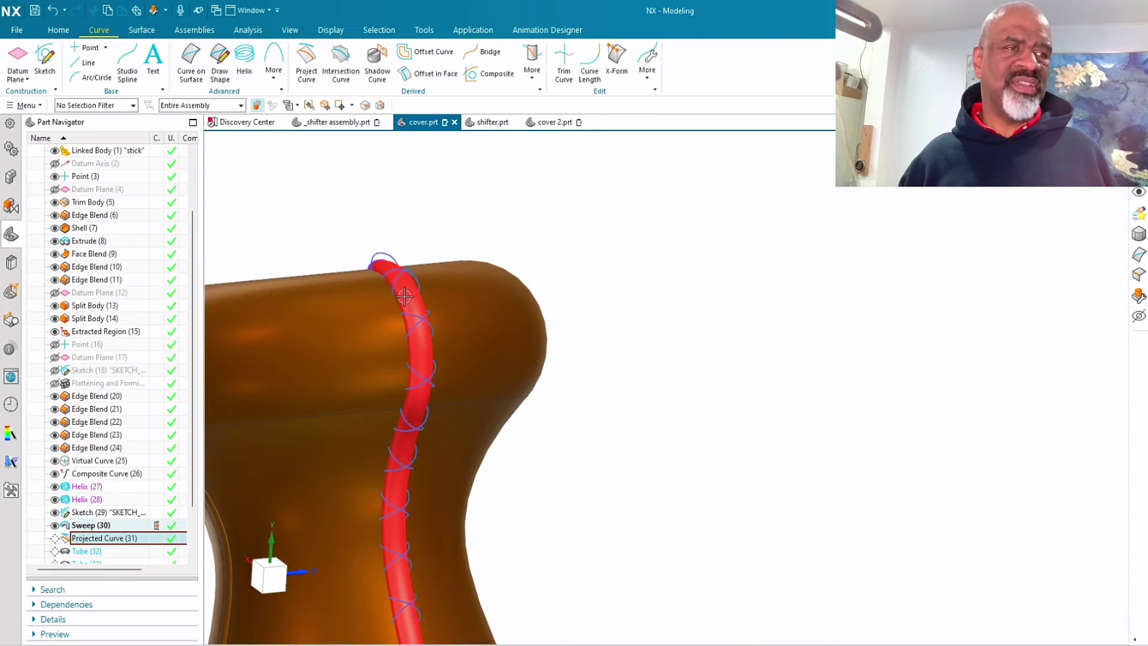
{"action": "scroll", "coordinate": [379, 261], "scroll_direction": "down", "scroll_amount": 2}
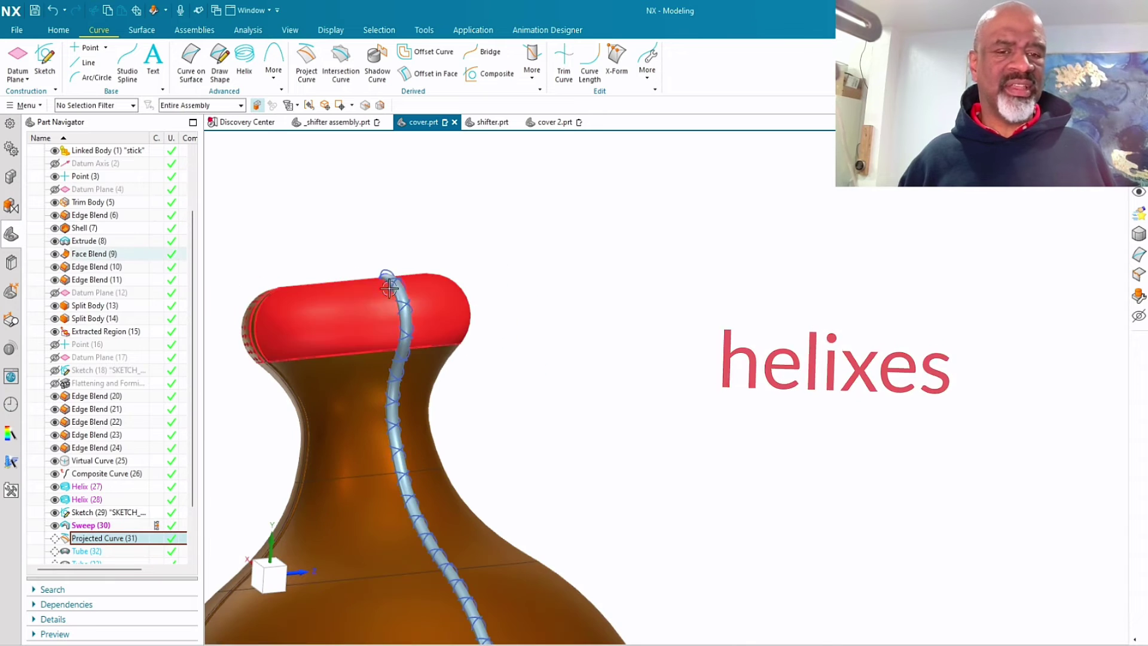
{"action": "right_click", "coordinate": [111, 539]}
{"action": "left_click", "coordinate": [143, 422]}
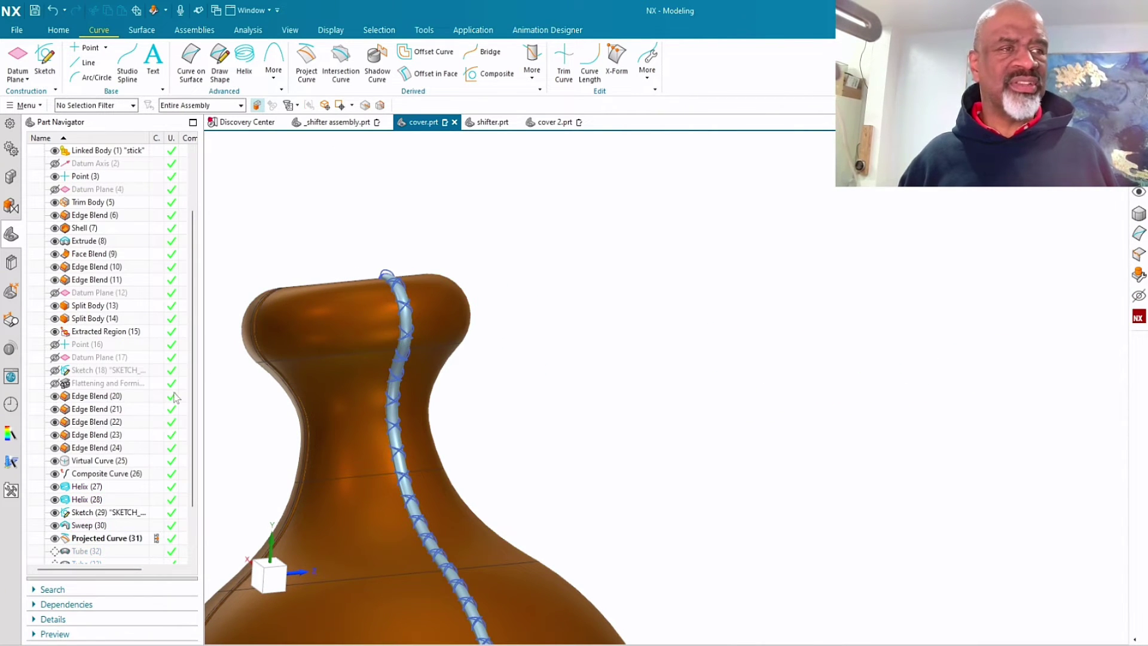
{"action": "scroll", "coordinate": [415, 272], "scroll_direction": "up", "scroll_amount": 3}
{"action": "scroll", "coordinate": [398, 307], "scroll_direction": "up", "scroll_amount": 2}
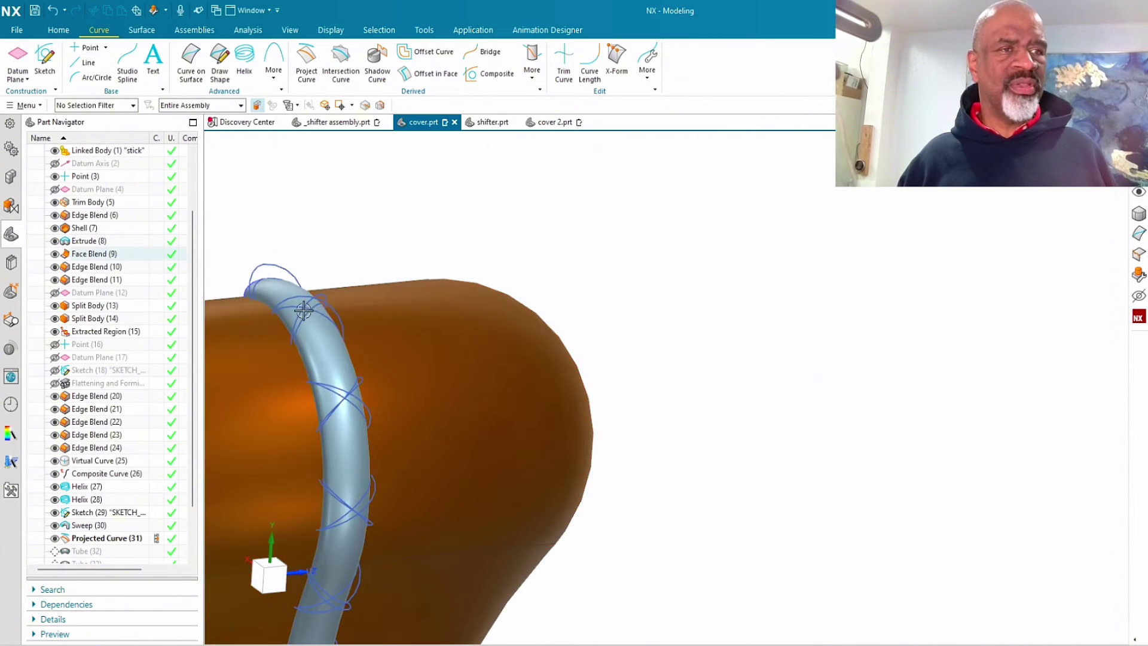
{"action": "scroll", "coordinate": [317, 311], "scroll_direction": "up", "scroll_amount": 2}
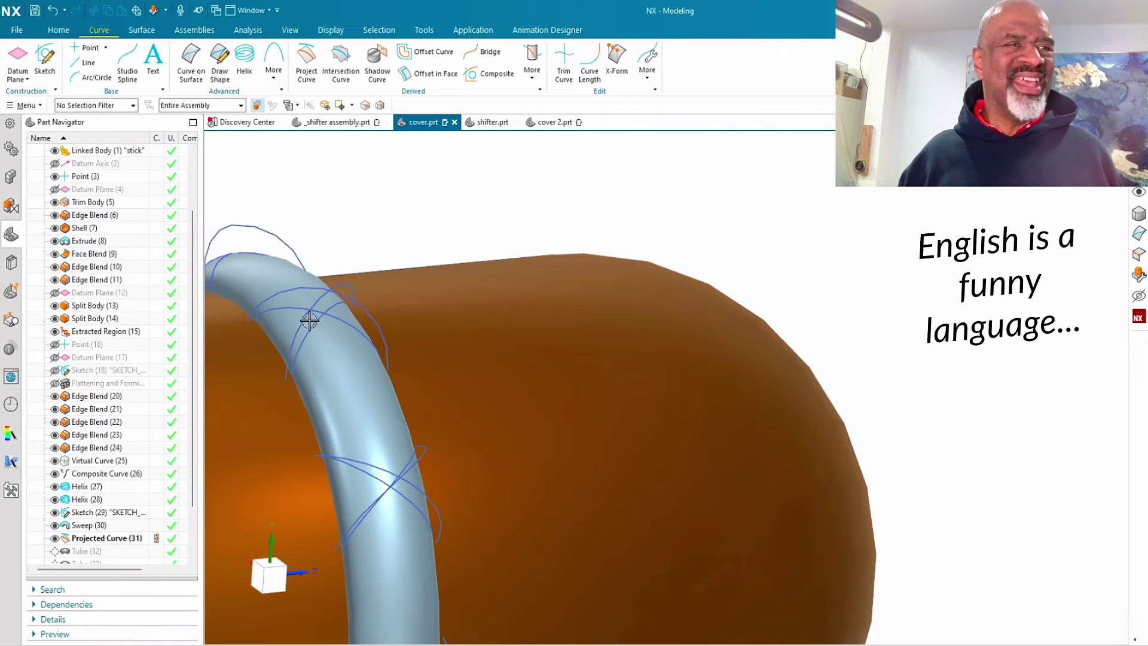
{"action": "scroll", "coordinate": [353, 339], "scroll_direction": "down", "scroll_amount": 10}
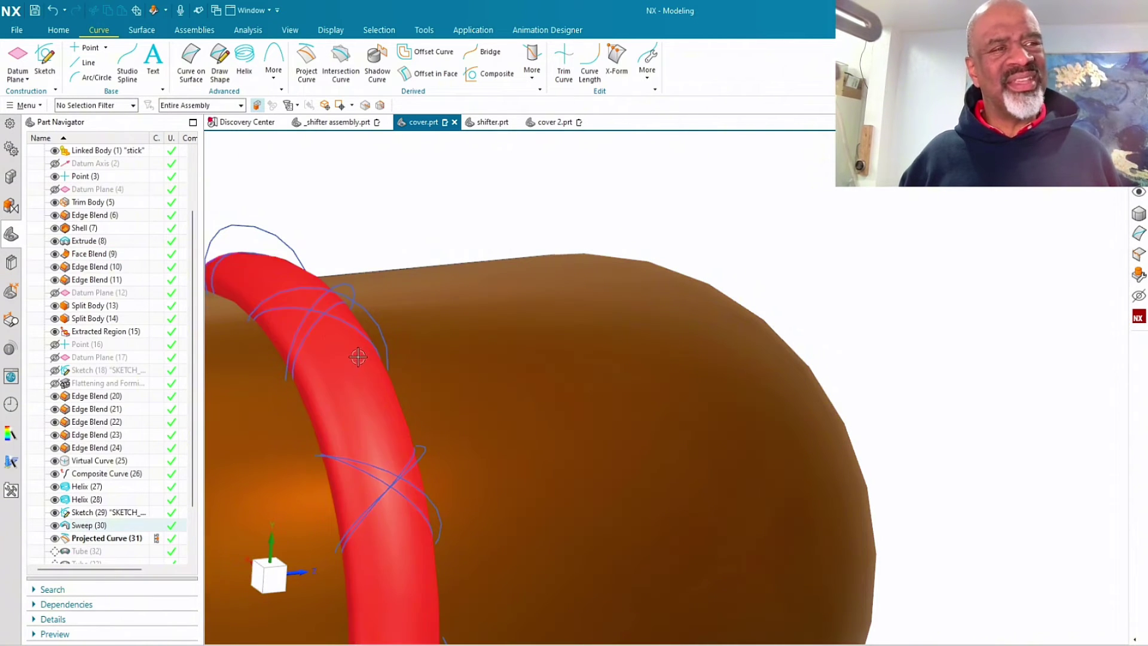
{"action": "scroll", "coordinate": [344, 350], "scroll_direction": "down", "scroll_amount": 3}
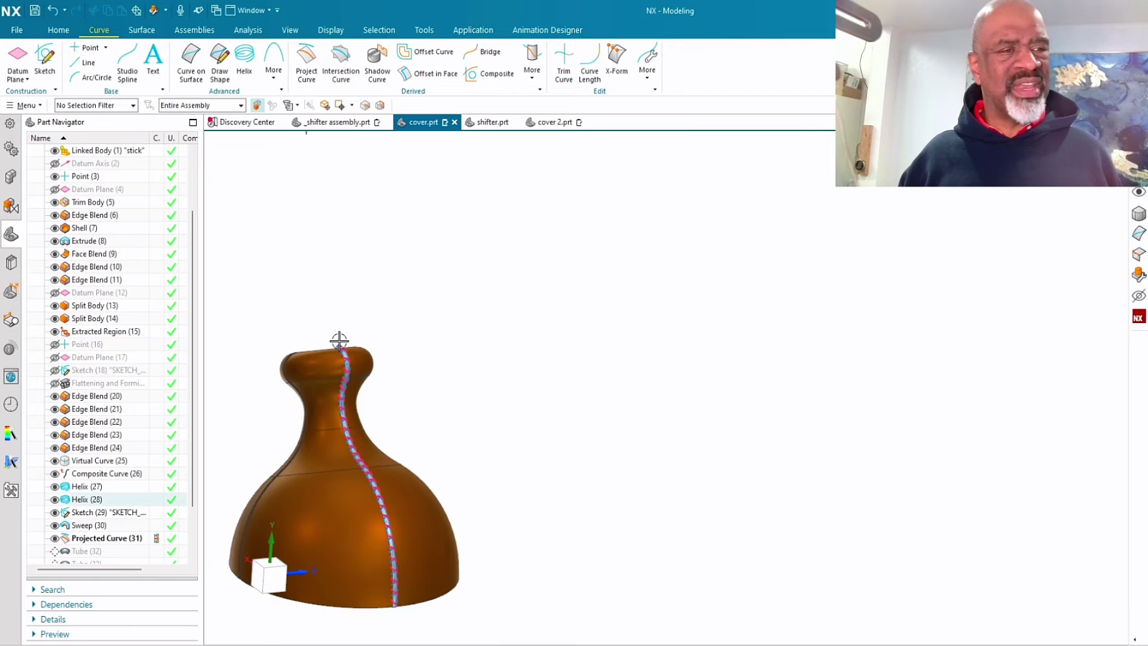
{"action": "scroll", "coordinate": [444, 384], "scroll_direction": "up", "scroll_amount": 4}
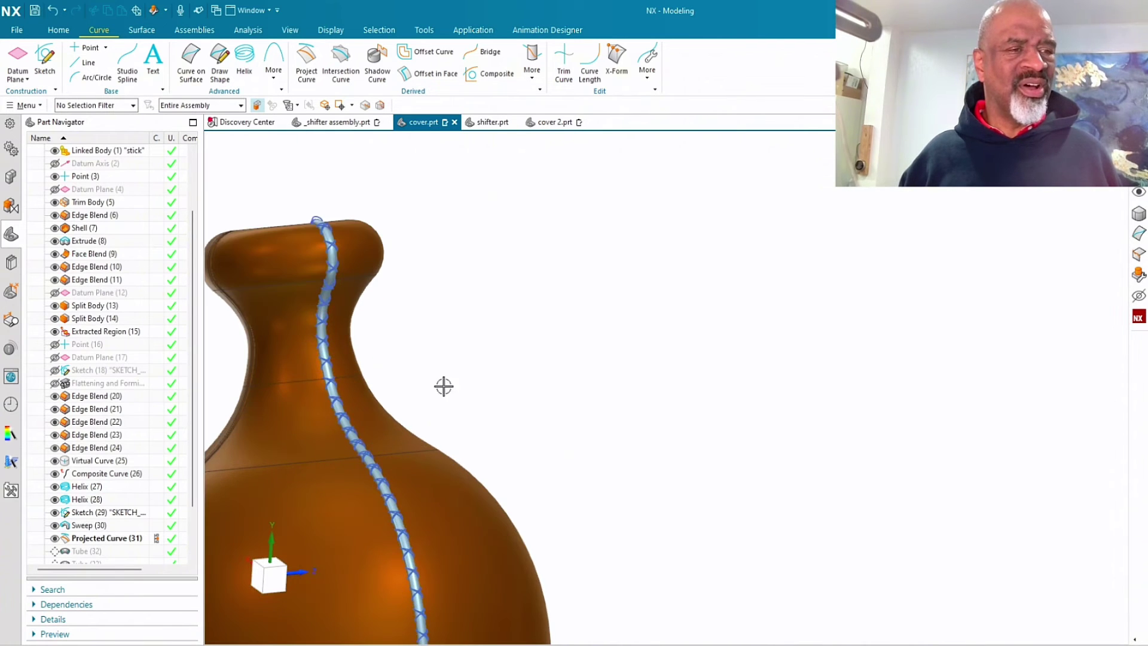
{"action": "middle_click_drag", "start_coordinate": [444, 385], "coordinate": [469, 385]}
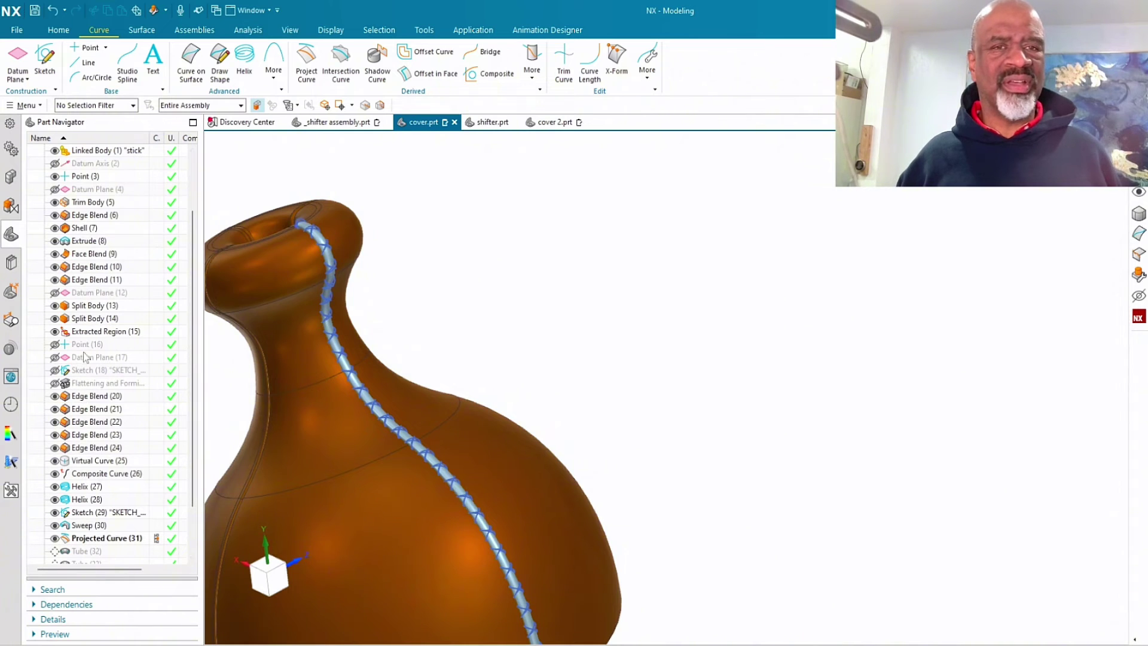
{"action": "left_click", "coordinate": [82, 331]}
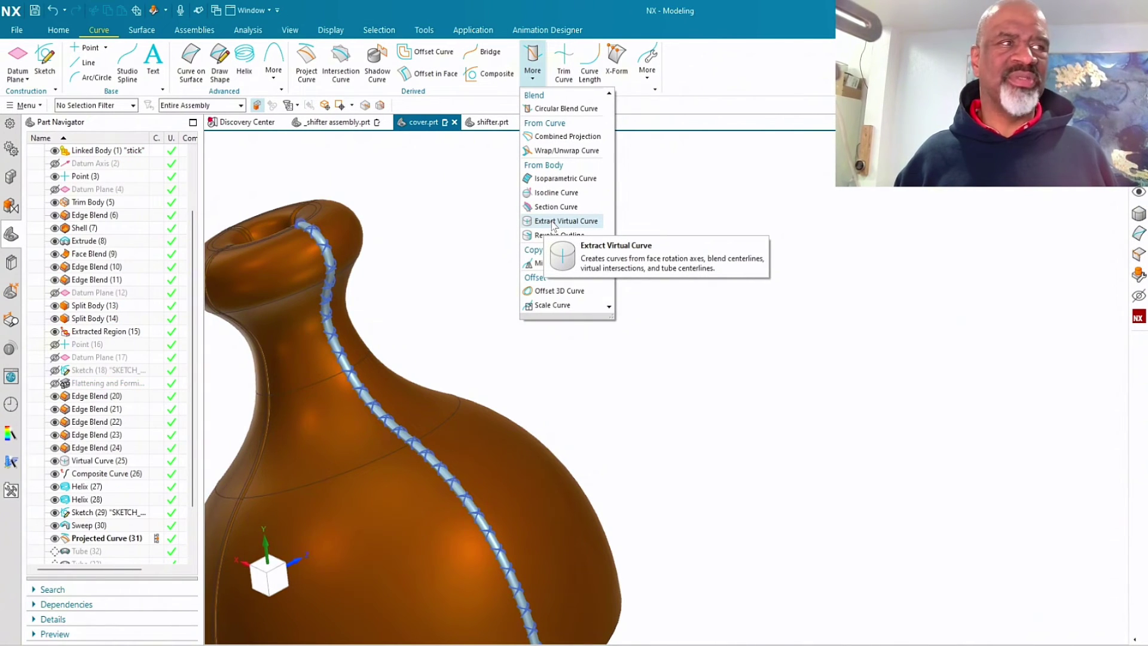
{"action": "left_click", "coordinate": [553, 223]}
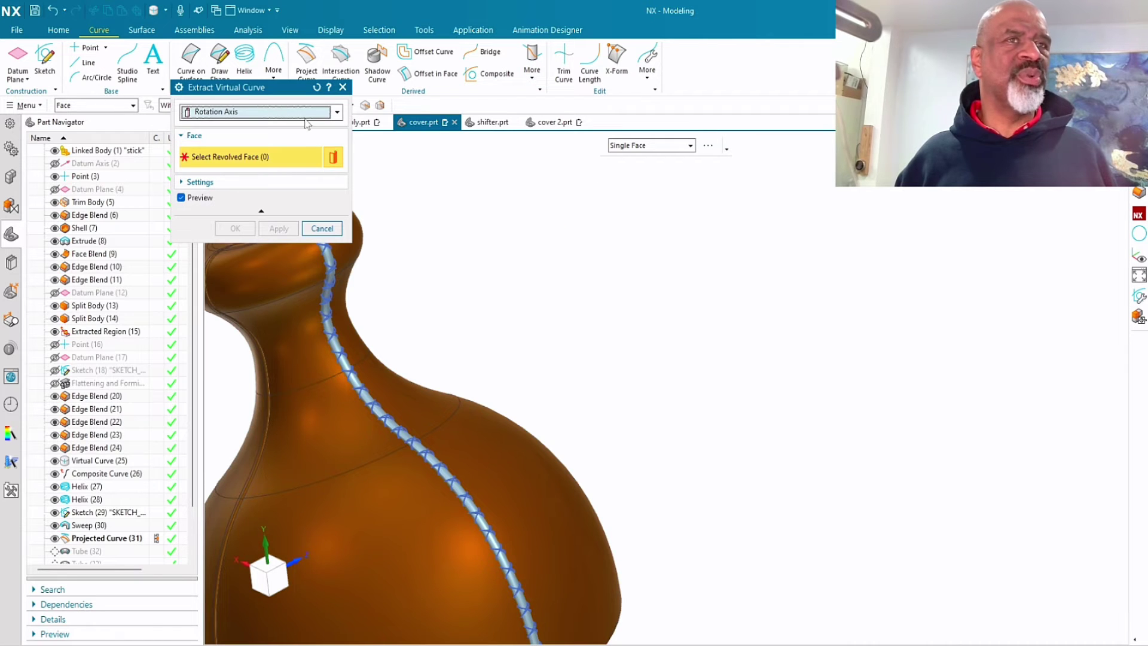
{"action": "left_click", "coordinate": [337, 112]}
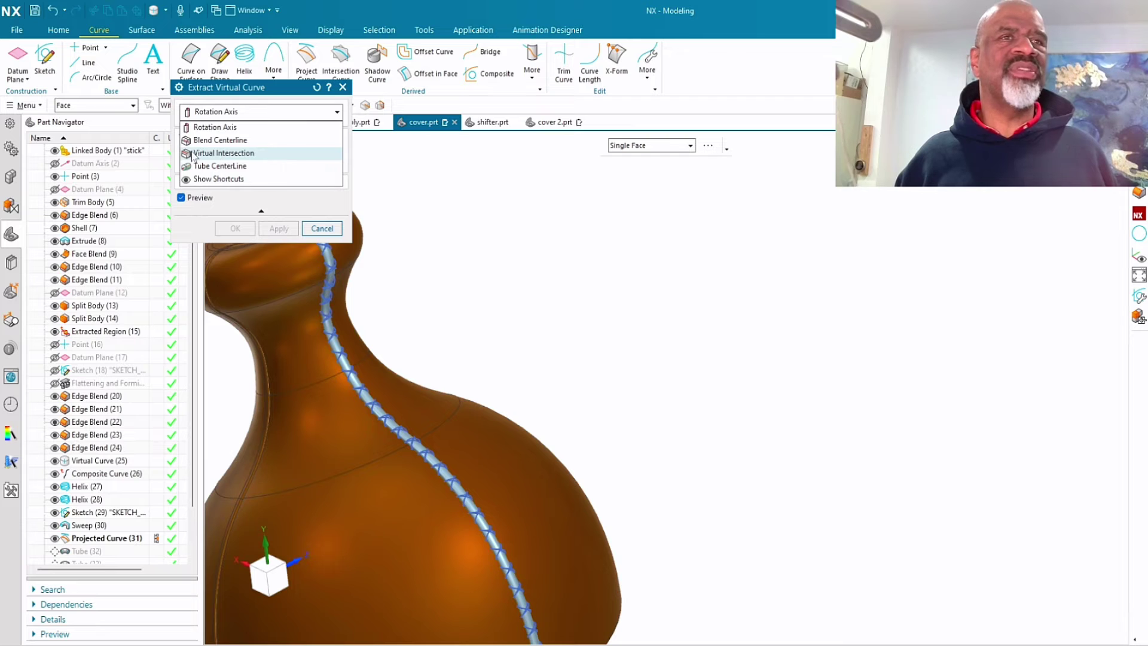
{"action": "left_click", "coordinate": [322, 234]}
{"action": "left_click", "coordinate": [332, 232]}
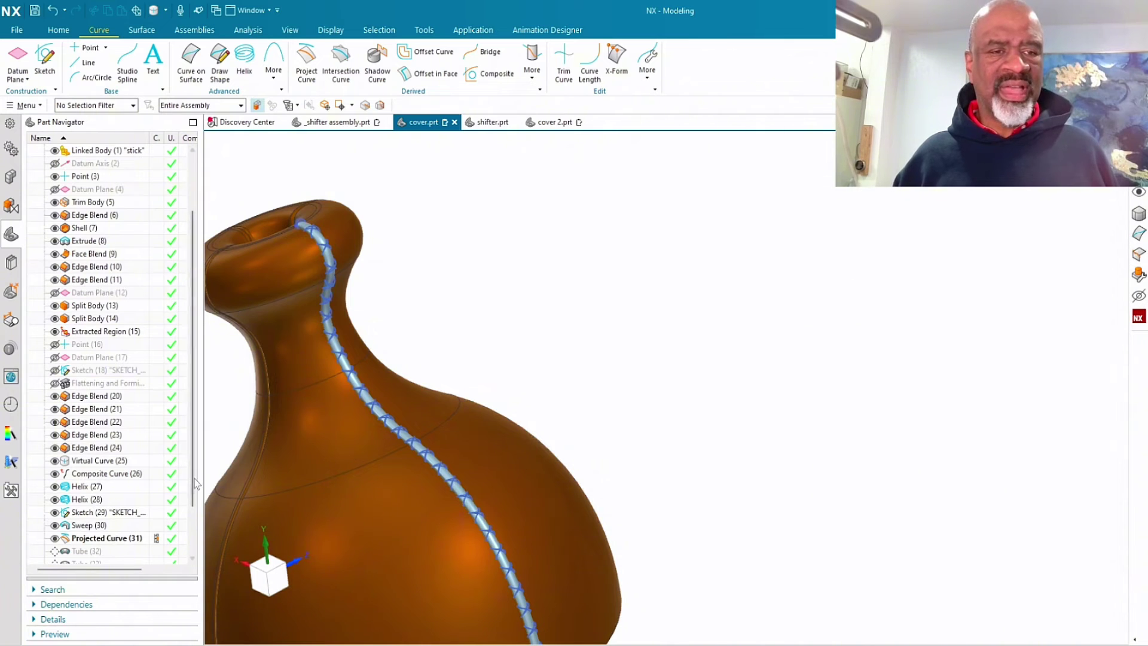
- Hide all sheet bodies, curves and sketches via Show and Hide (Ctrl+W), leaving only the solid cover
{"action": "scroll", "coordinate": [197, 547], "scroll_direction": "down", "scroll_amount": 2}
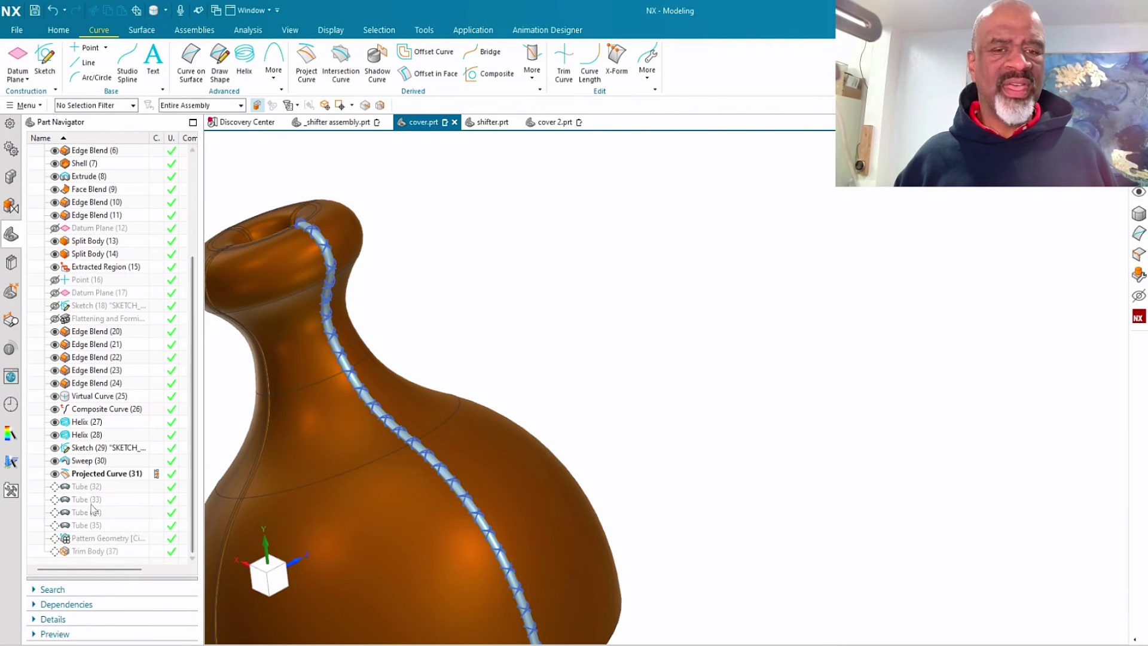
{"action": "left_click", "coordinate": [78, 487]}
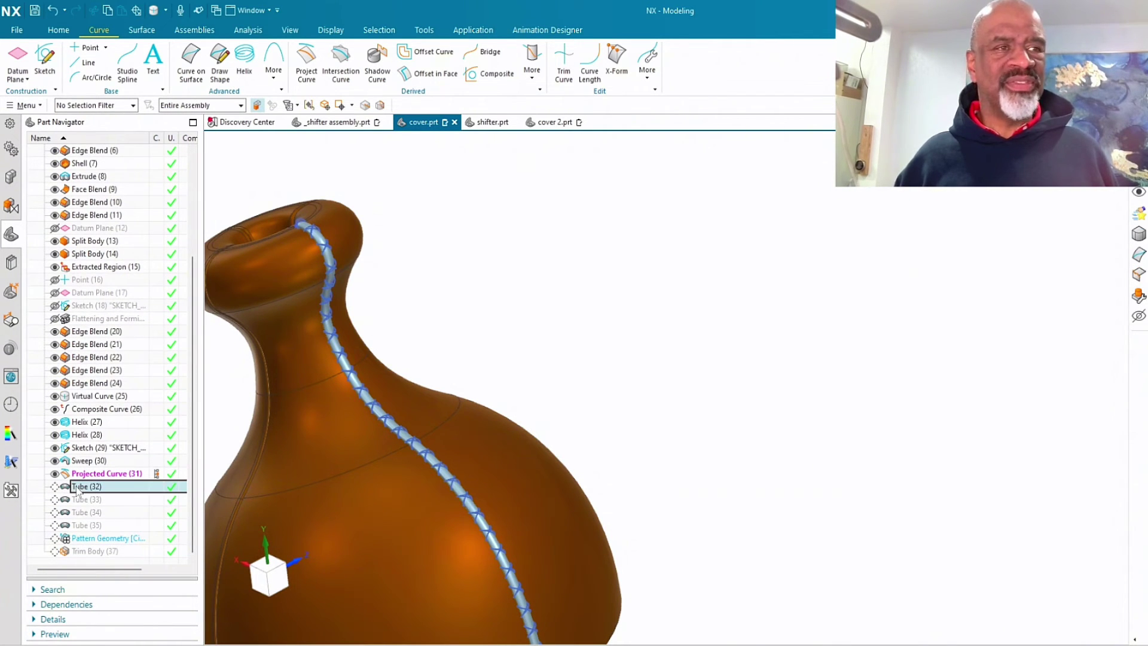
{"action": "scroll", "coordinate": [337, 263], "scroll_direction": "down", "scroll_amount": 3}
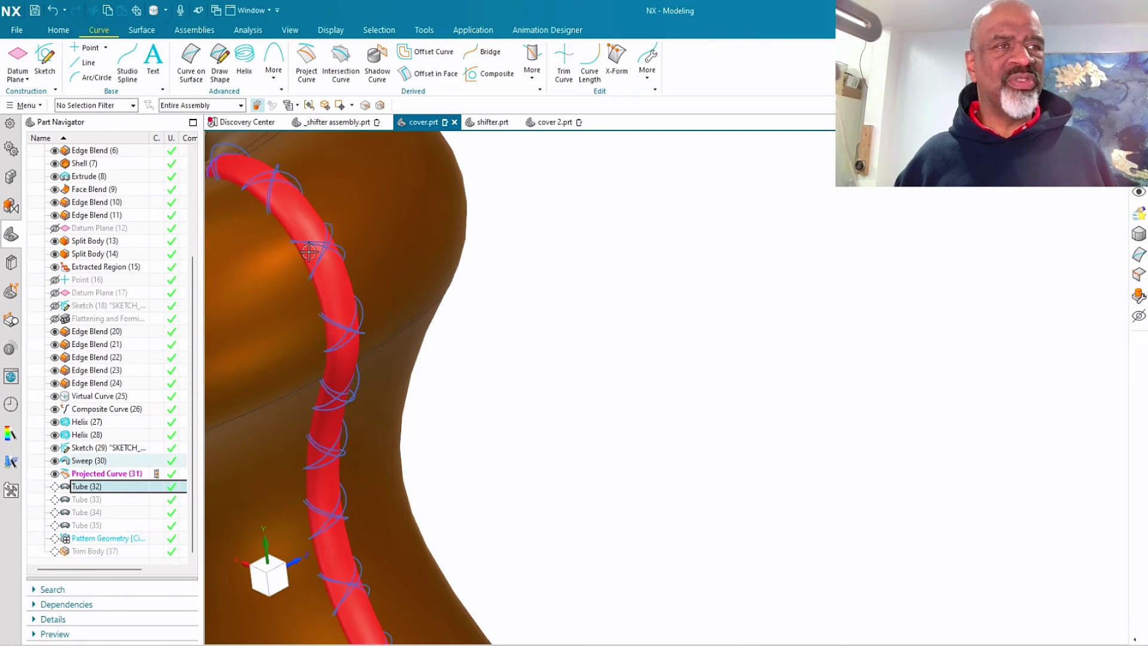
{"action": "scroll", "coordinate": [246, 358], "scroll_direction": "up", "scroll_amount": 2}
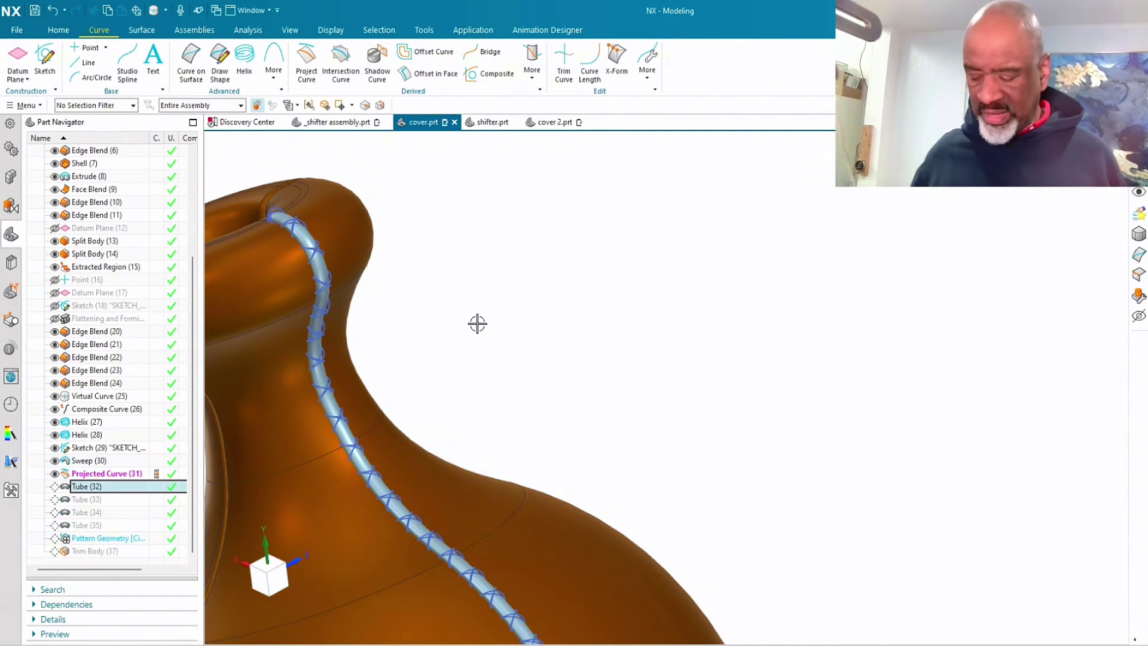
{"action": "key", "text": "Escape"}
{"action": "key", "text": "ctrl+w"}
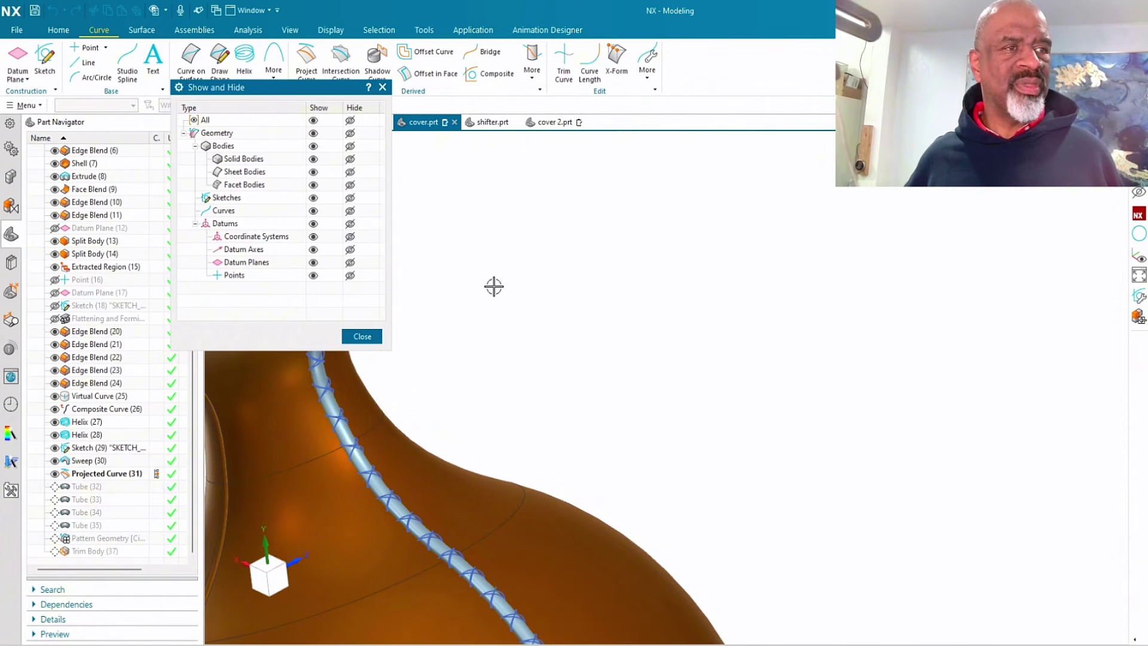
{"action": "scroll", "coordinate": [404, 296], "scroll_direction": "up", "scroll_amount": 3}
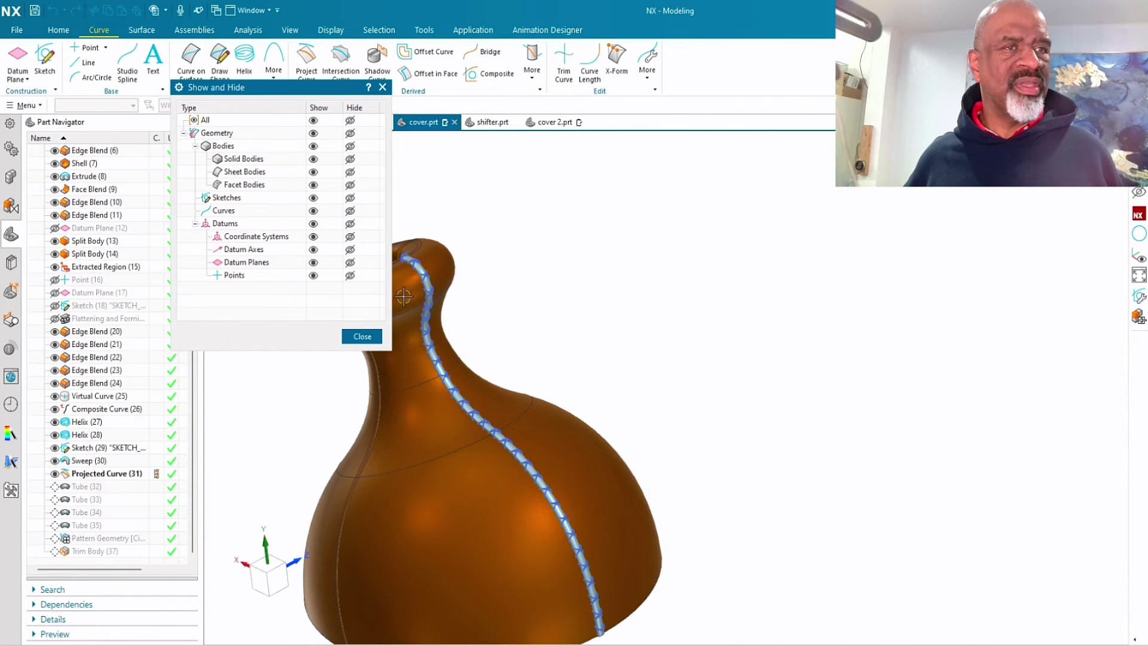
{"action": "left_click", "coordinate": [350, 172]}
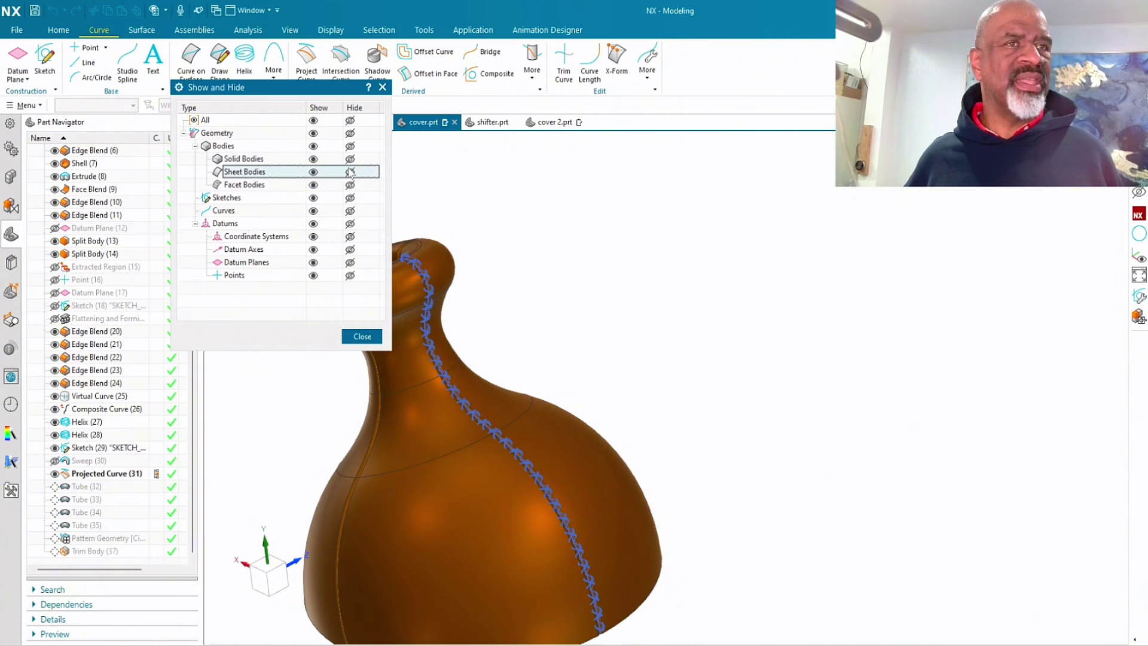
{"action": "left_click", "coordinate": [350, 210]}
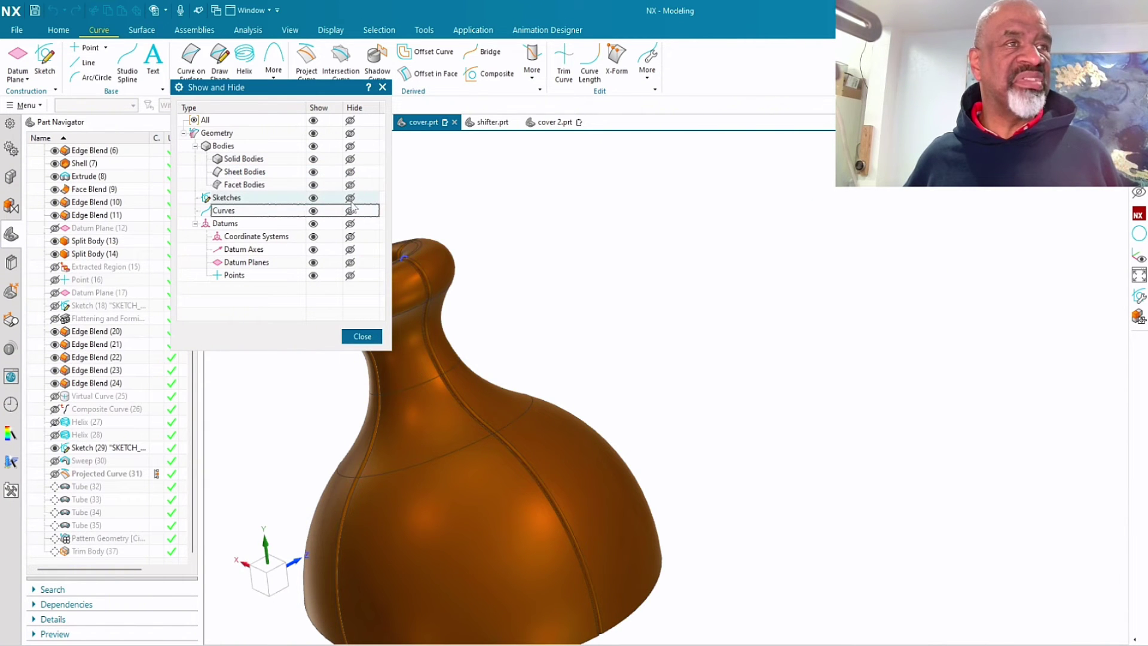
{"action": "left_click", "coordinate": [350, 198]}
{"action": "left_click", "coordinate": [356, 337]}
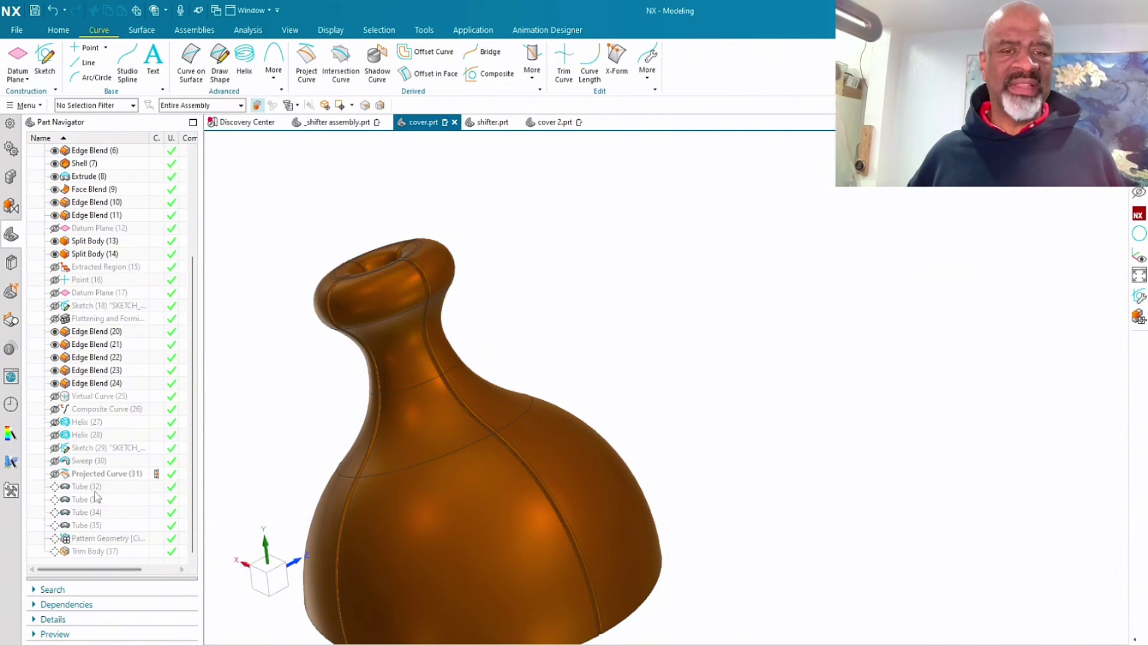
- Make Tube (32) current so a solid coiled stitch wraps diagonally down the neck seam
{"action": "left_click", "coordinate": [94, 488]}
{"action": "right_click", "coordinate": [93, 488]}
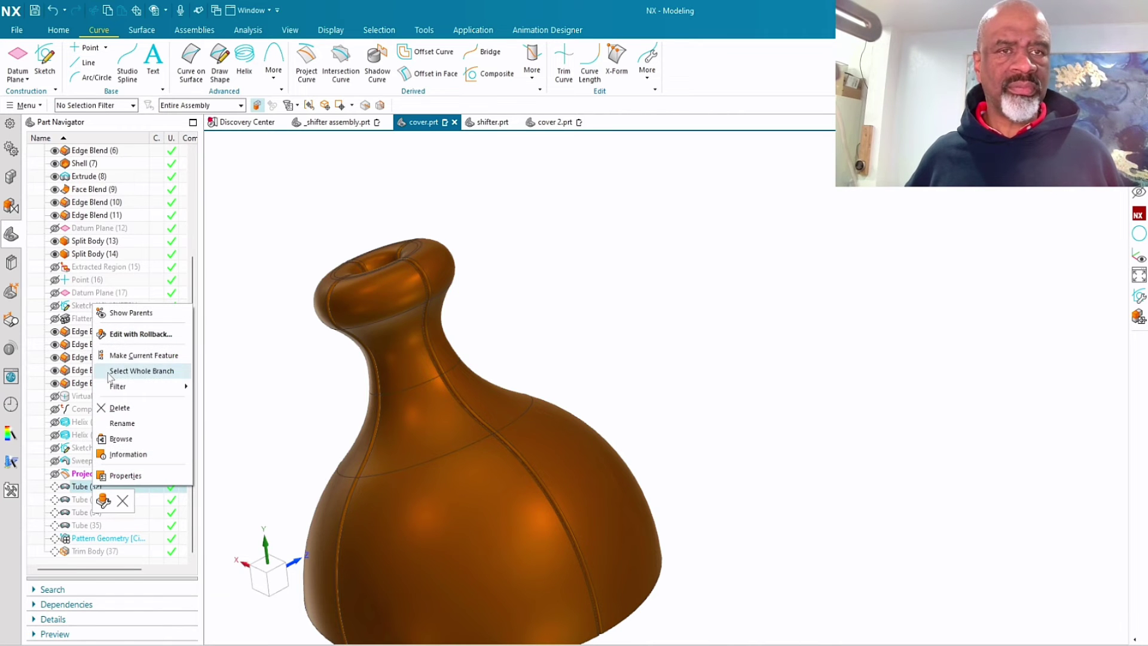
{"action": "left_click", "coordinate": [122, 357]}
{"action": "scroll", "coordinate": [431, 272], "scroll_direction": "down", "scroll_amount": 5}
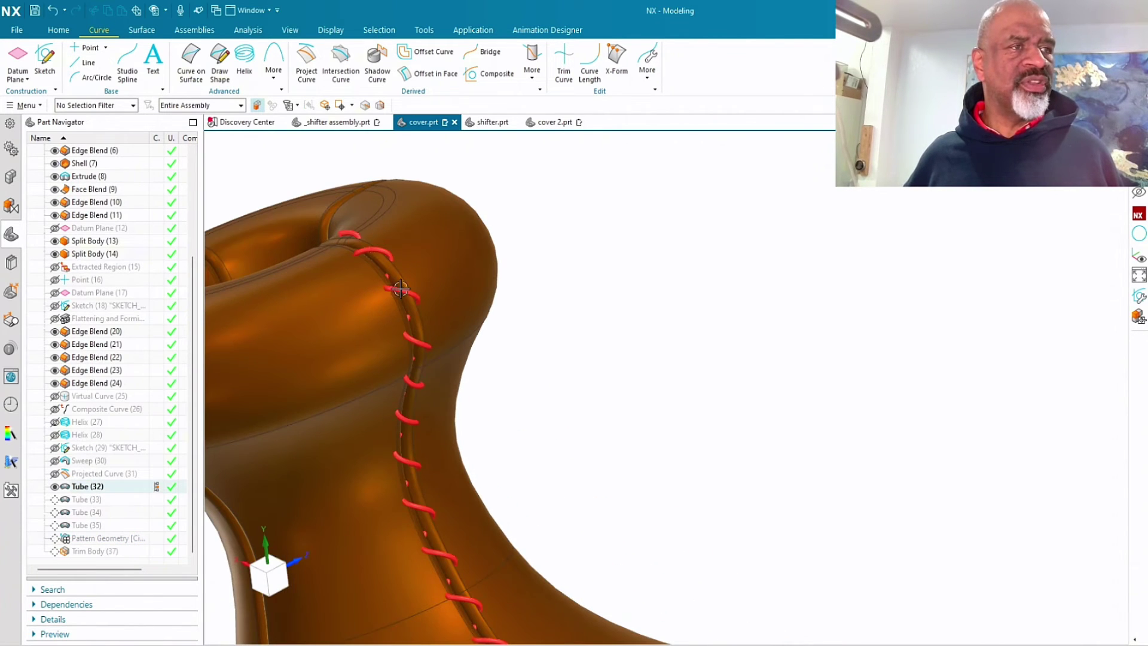
{"action": "scroll", "coordinate": [382, 275], "scroll_direction": "down", "scroll_amount": 3}
{"action": "scroll", "coordinate": [387, 317], "scroll_direction": "up", "scroll_amount": 3}
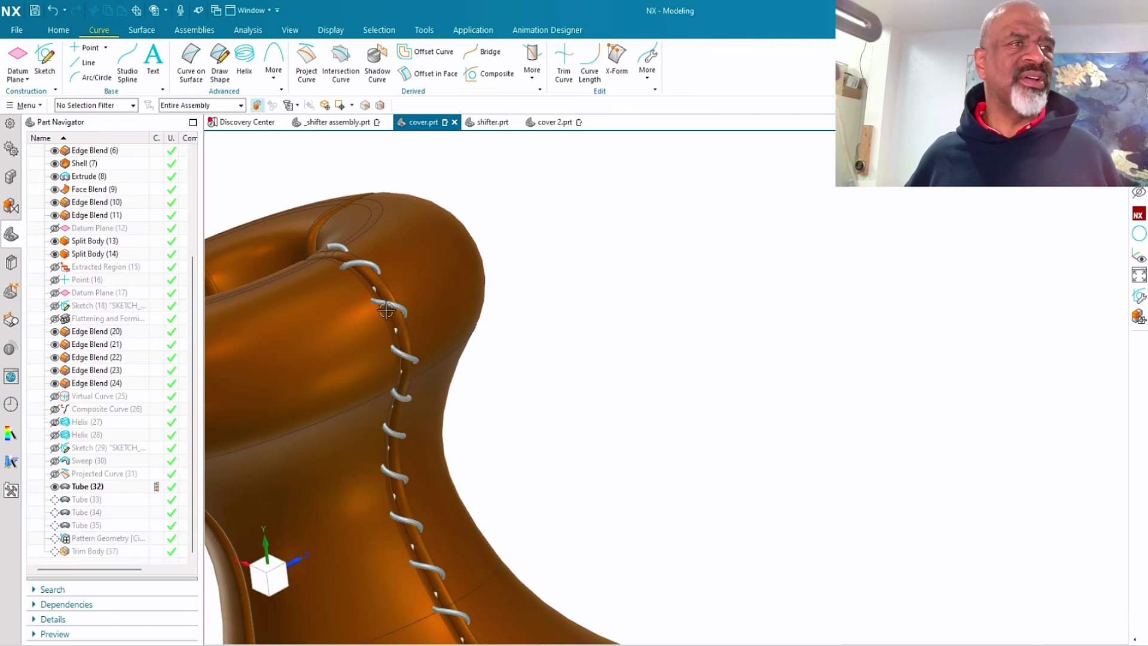
{"action": "mouse_move", "coordinate": [549, 391]}
{"action": "middle_mouse_down"}
{"action": "mouse_move", "coordinate": [495, 333]}
{"action": "mouse_move", "coordinate": [538, 393]}
{"action": "middle_mouse_up"}
{"action": "scroll", "coordinate": [556, 381], "scroll_direction": "up", "scroll_amount": 4}
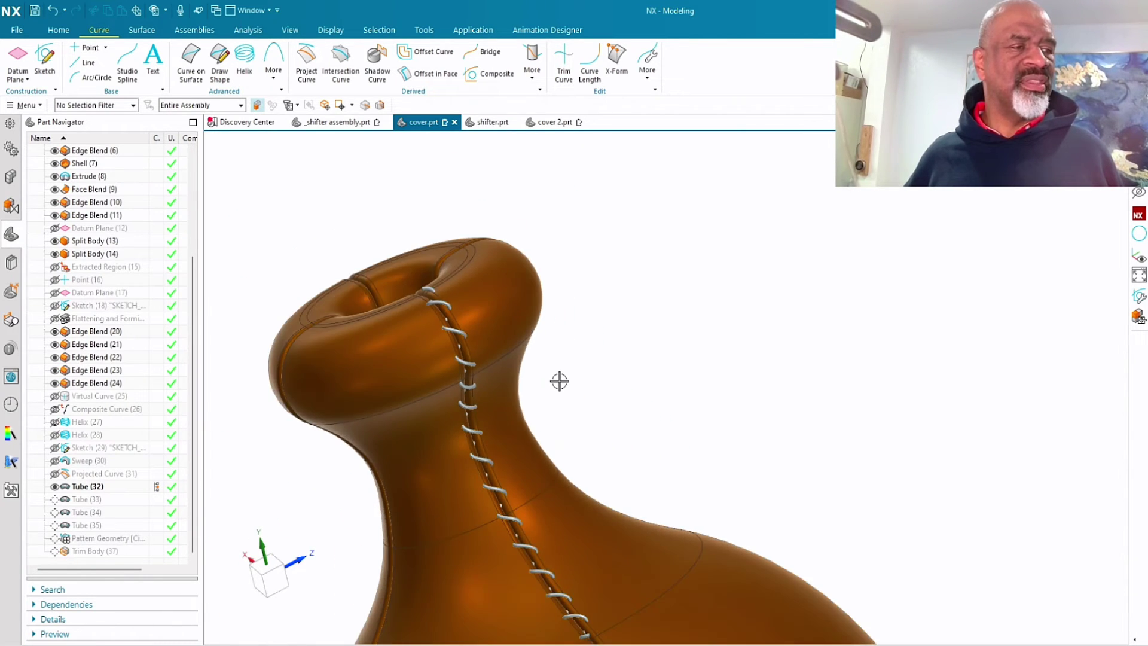
{"action": "scroll", "coordinate": [554, 383], "scroll_direction": "down", "scroll_amount": 5}
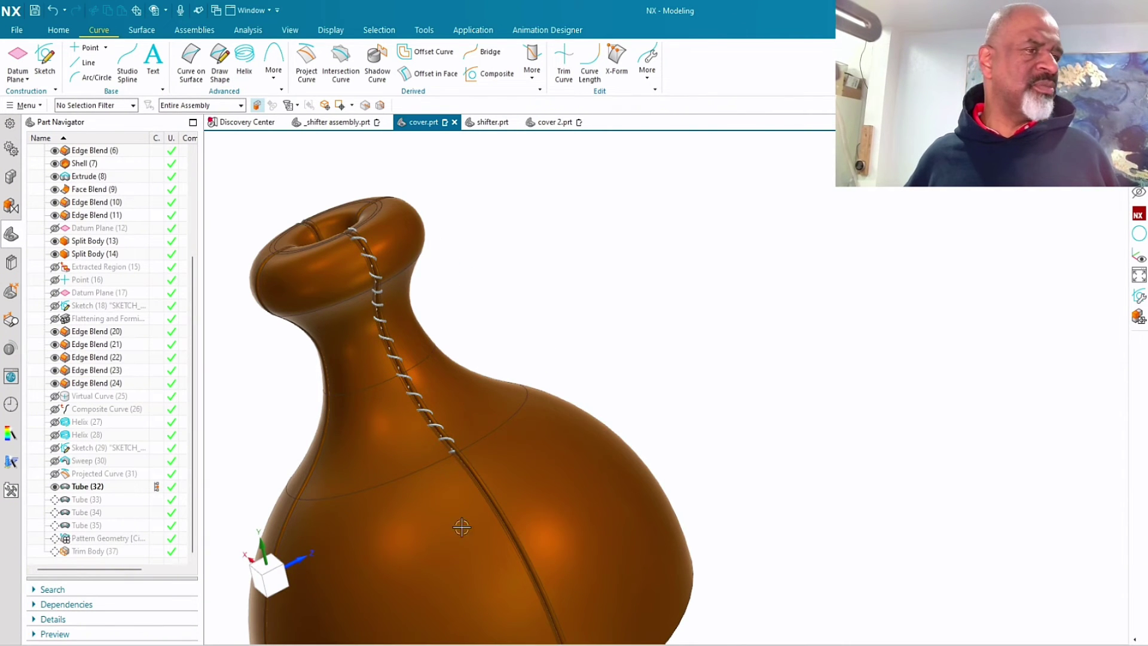
{"action": "scroll", "coordinate": [463, 478], "scroll_direction": "down", "scroll_amount": 3}
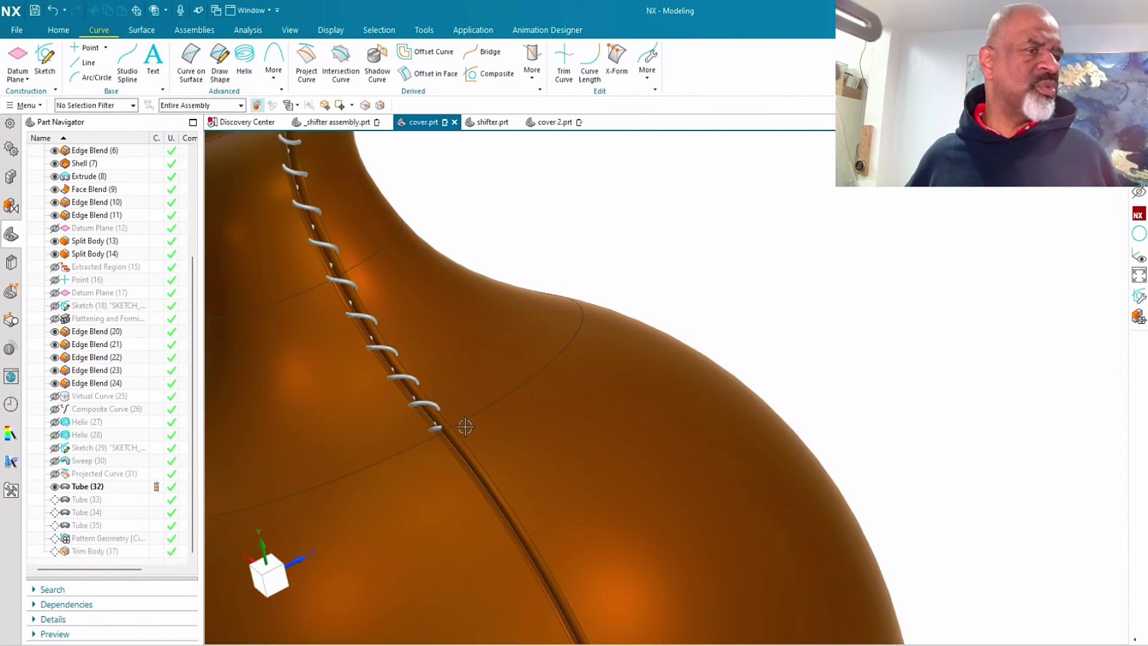
- Make Tube (33), Tube (34) and Tube (35) current in turn, completing crossed X stitches along the seam
{"action": "left_click", "coordinate": [97, 502]}
{"action": "right_click", "coordinate": [97, 502]}
{"action": "left_click", "coordinate": [130, 371]}
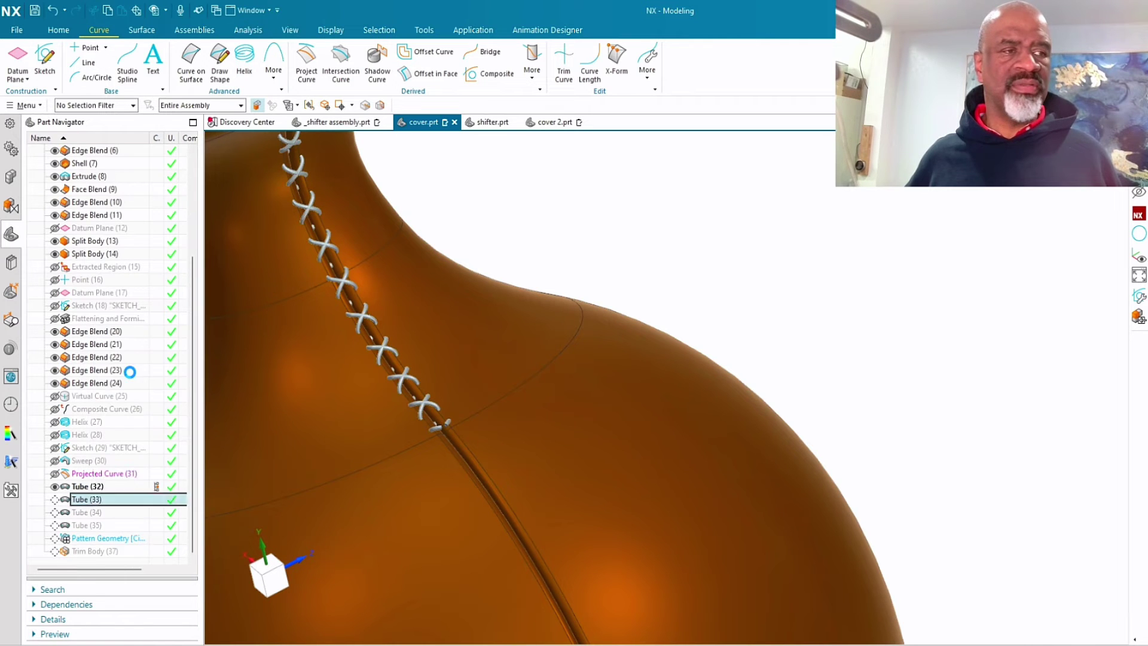
{"action": "left_click", "coordinate": [88, 513]}
{"action": "right_click", "coordinate": [87, 513]}
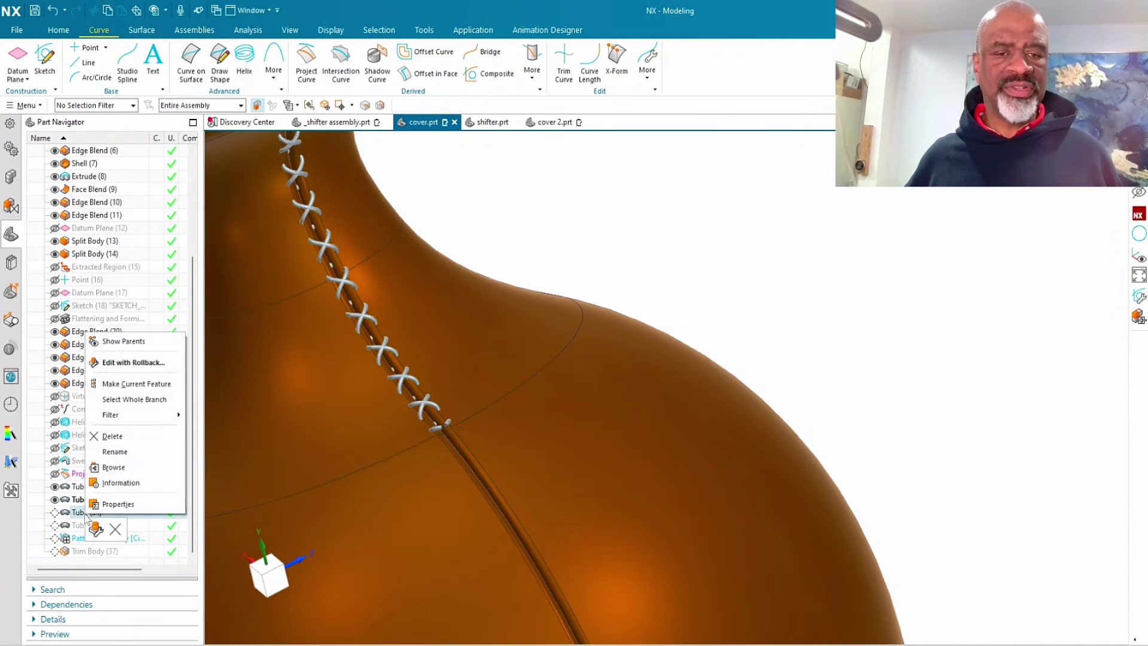
{"action": "left_click", "coordinate": [126, 385]}
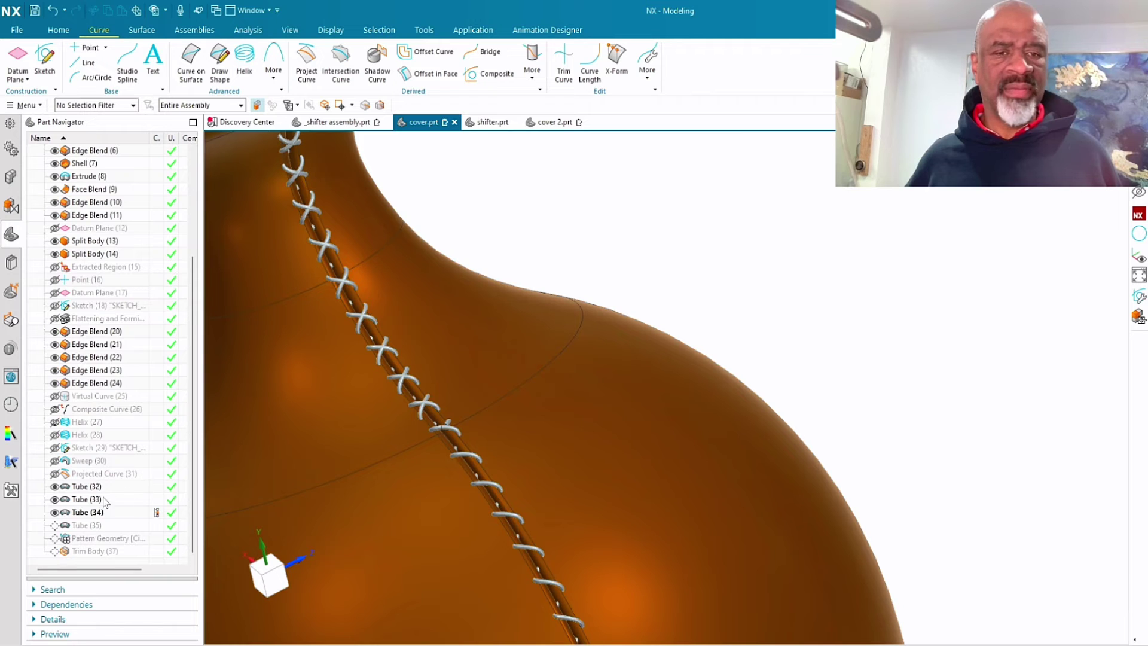
{"action": "left_click", "coordinate": [85, 526]}
{"action": "right_click", "coordinate": [85, 526]}
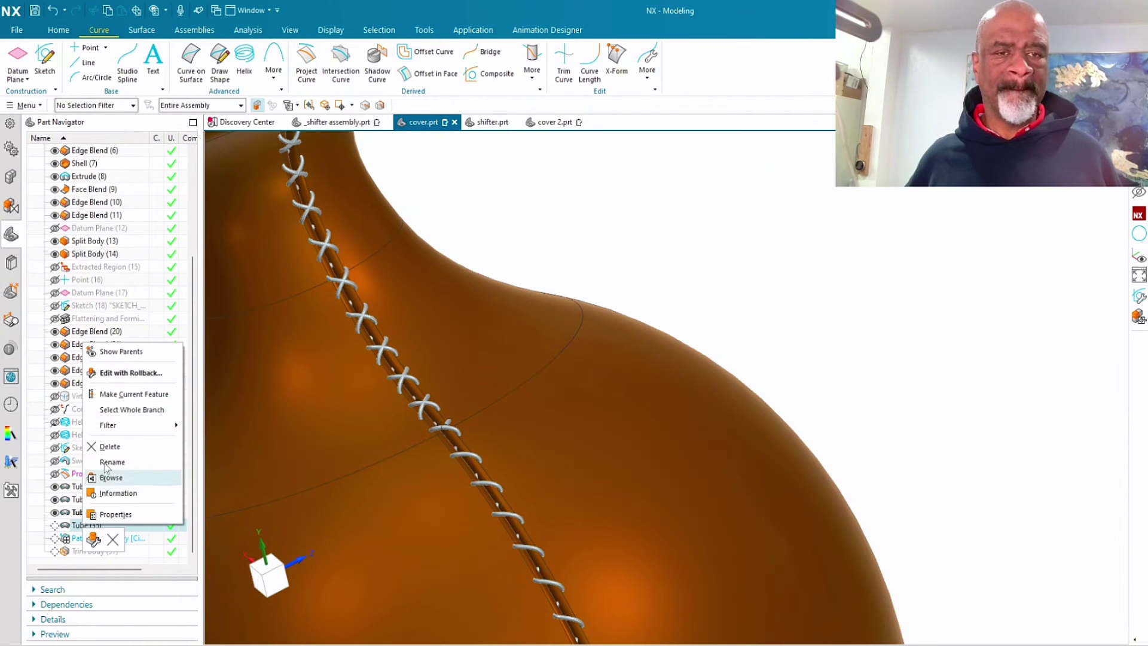
{"action": "left_click", "coordinate": [122, 394]}
{"action": "scroll", "coordinate": [299, 242], "scroll_direction": "down", "scroll_amount": 5}
{"action": "scroll", "coordinate": [299, 242], "scroll_direction": "up", "scroll_amount": 5}
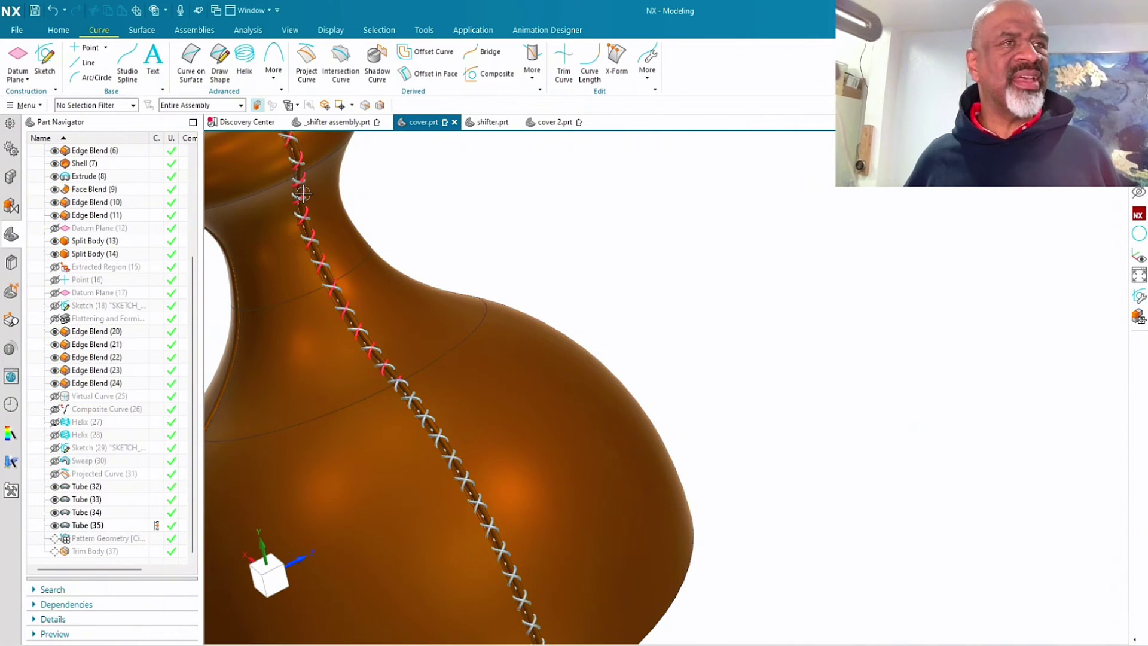
{"action": "scroll", "coordinate": [299, 216], "scroll_direction": "up", "scroll_amount": 5}
{"action": "scroll", "coordinate": [666, 388], "scroll_direction": "down", "scroll_amount": 10}
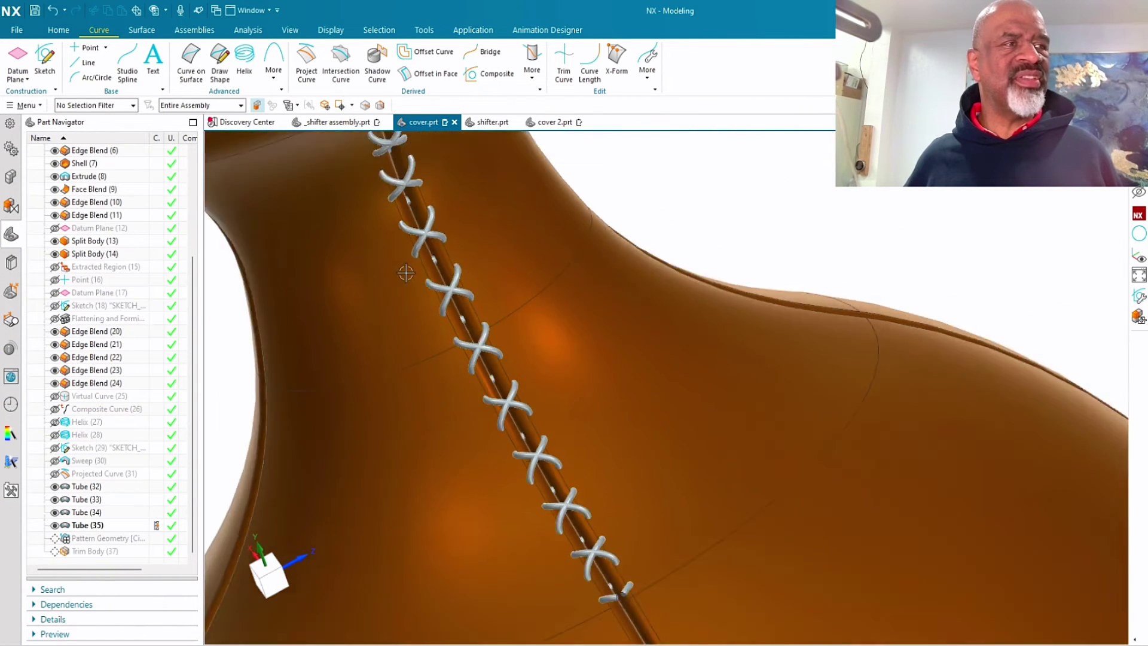
{"action": "middle_click_drag", "start_coordinate": [585, 416], "coordinate": [643, 421]}
- Make Pattern Geometry current, copying the X stitches onto every other seam of the cover
{"action": "left_click", "coordinate": [99, 541]}
{"action": "right_click", "coordinate": [99, 542]}
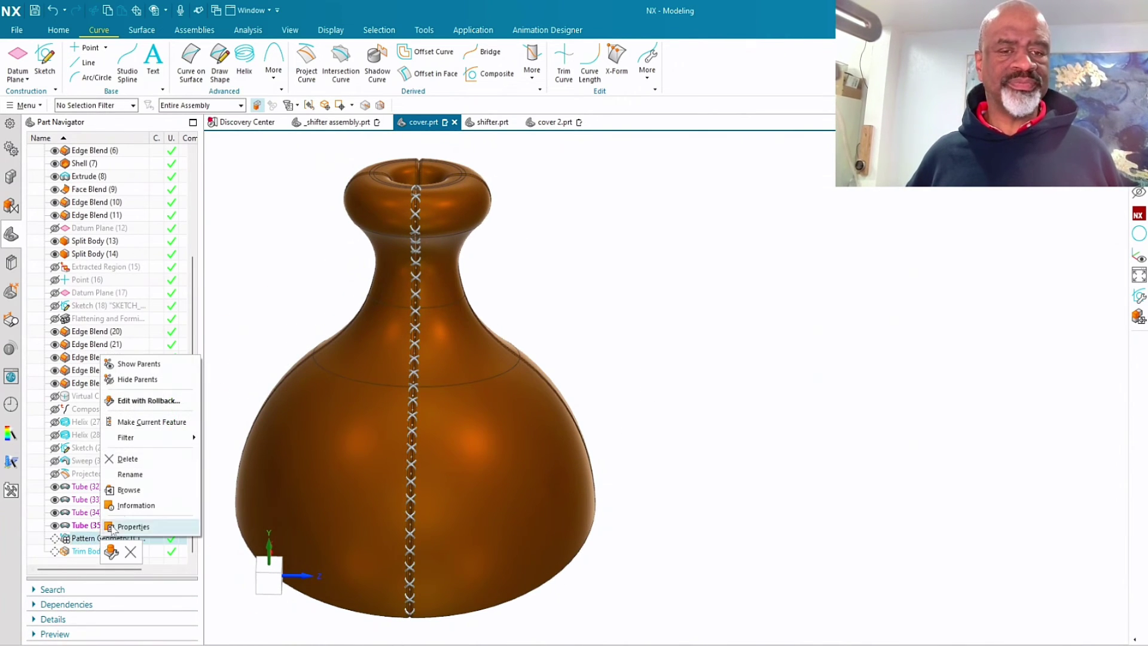
{"action": "left_click", "coordinate": [135, 423]}
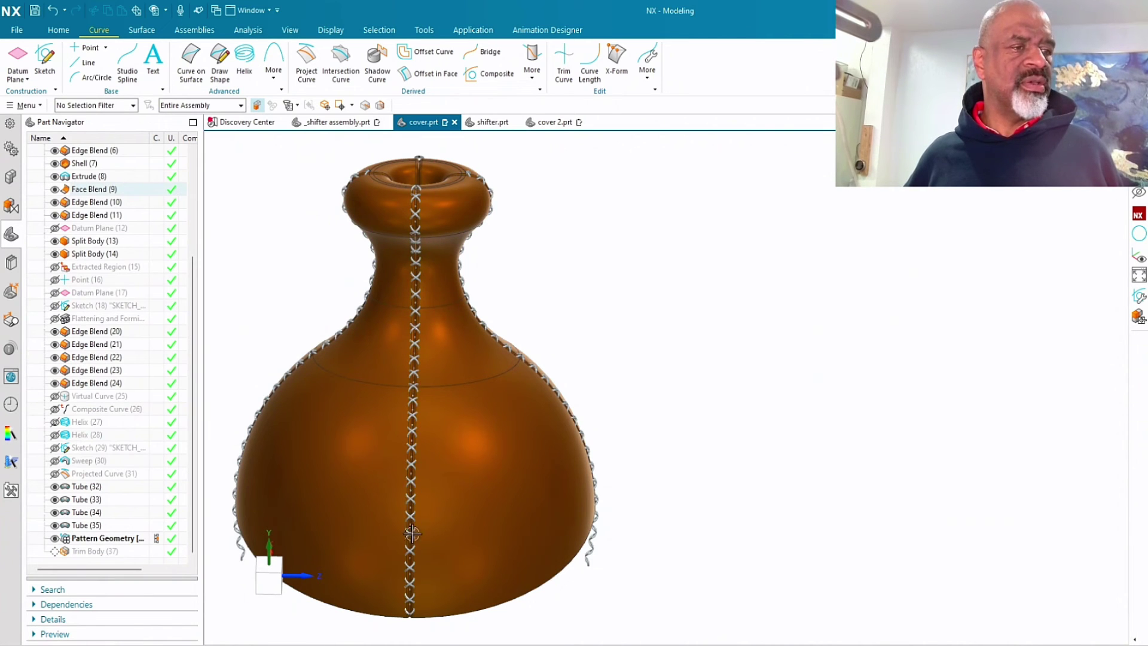
{"action": "middle_click_drag", "start_coordinate": [656, 425], "coordinate": [539, 339]}
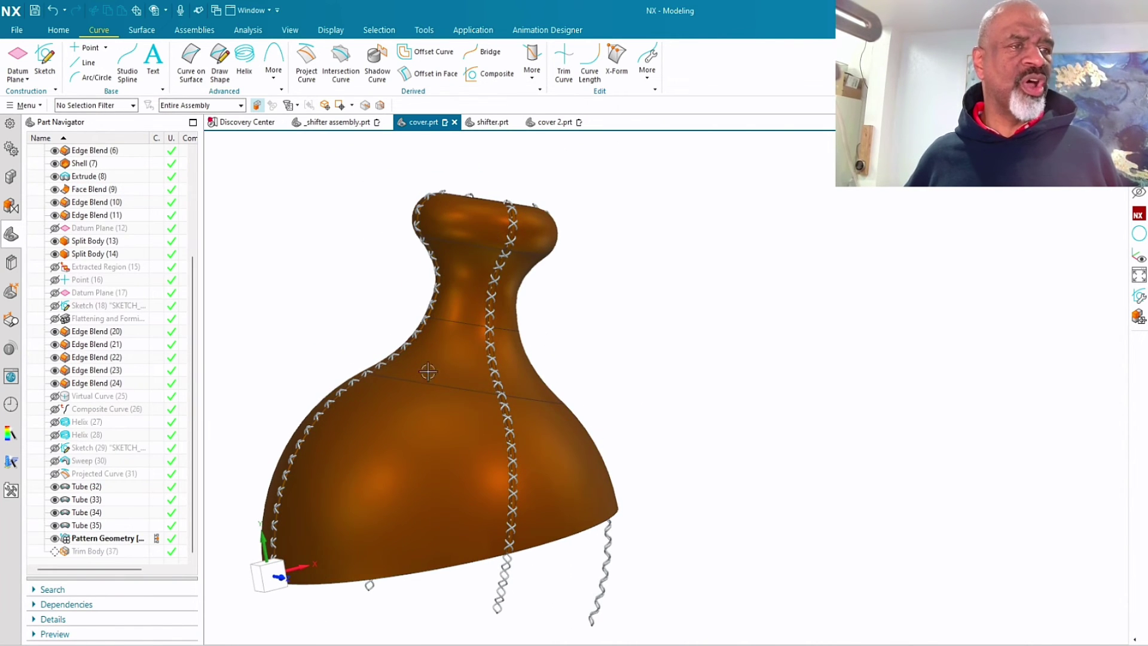
{"action": "middle_click_drag", "start_coordinate": [681, 391], "coordinate": [655, 380]}
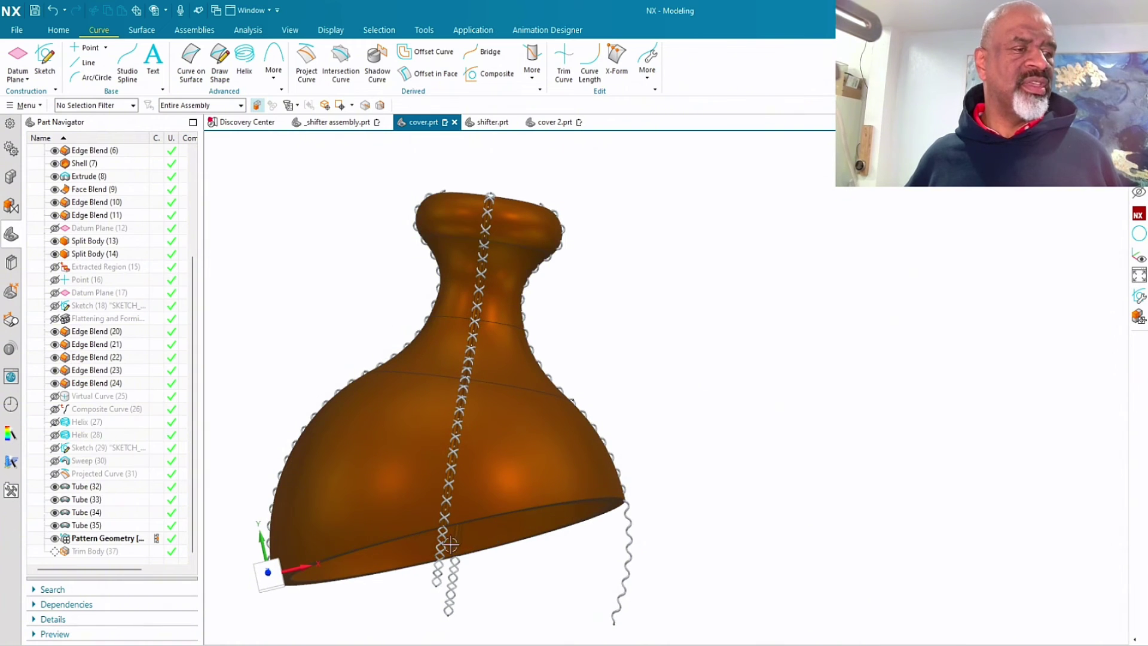
{"action": "middle_click_drag", "start_coordinate": [663, 500], "coordinate": [622, 518]}
- Make Trim Body (37) current, cutting the dangling stitch tails flush with the cover's bottom edge
{"action": "left_click", "coordinate": [96, 551]}
{"action": "right_click", "coordinate": [95, 551]}
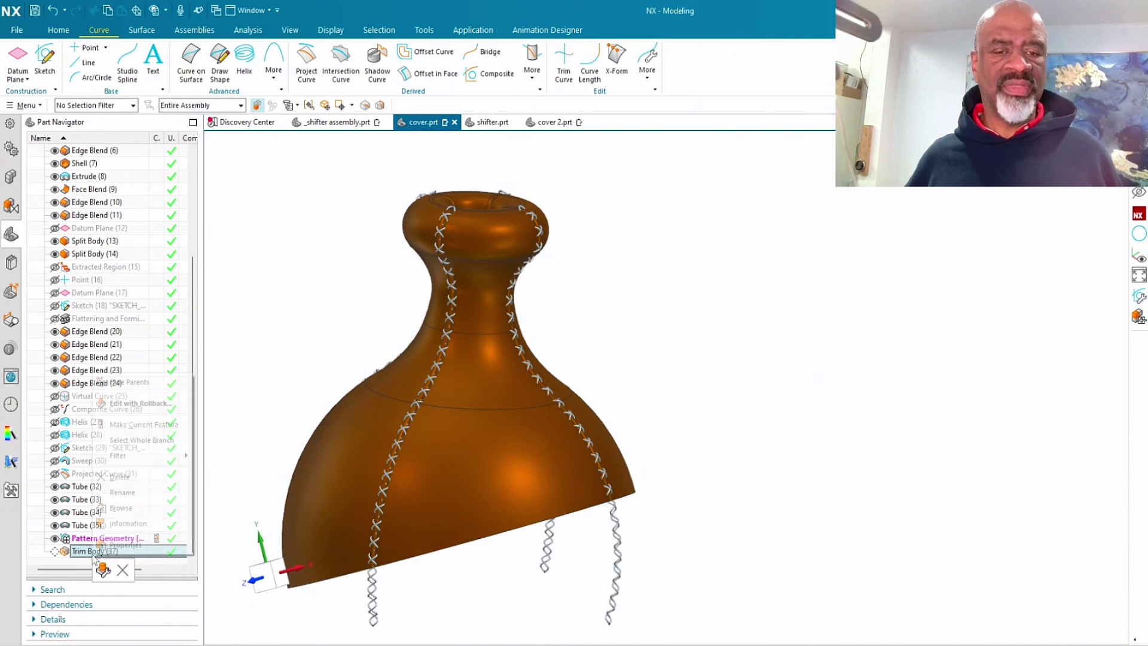
{"action": "left_click", "coordinate": [127, 424]}
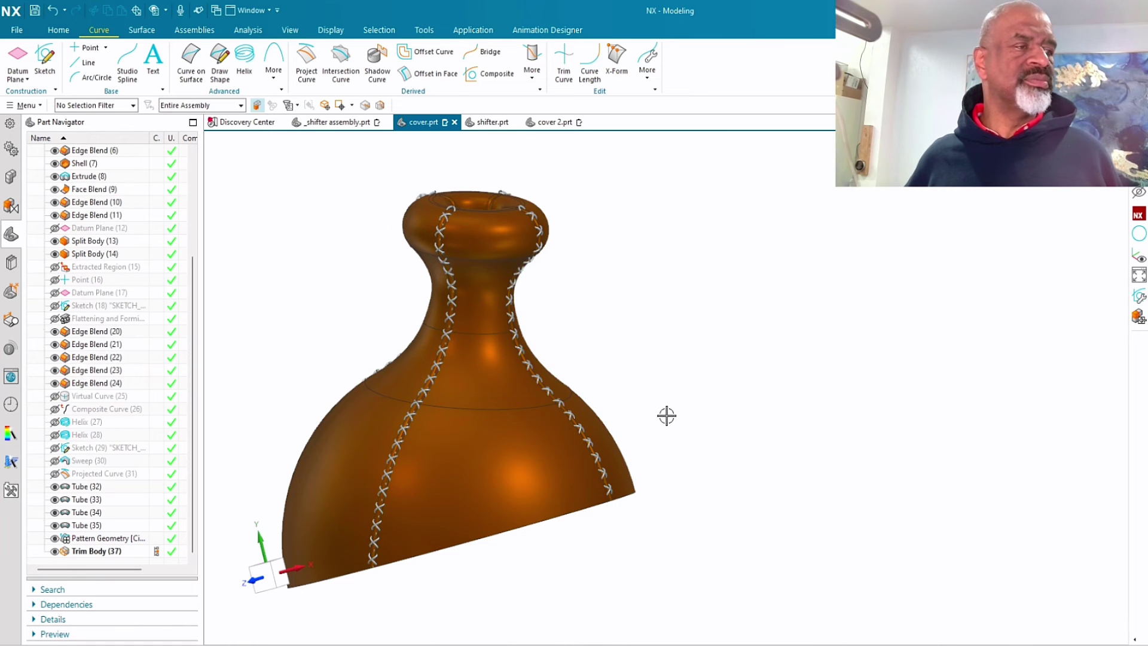
{"action": "middle_click_drag", "start_coordinate": [666, 415], "coordinate": [668, 441]}
{"action": "middle_click_drag", "start_coordinate": [698, 415], "coordinate": [653, 416]}
{"action": "scroll", "coordinate": [672, 424], "scroll_direction": "down", "scroll_amount": 2}
{"action": "scroll", "coordinate": [579, 302], "scroll_direction": "up", "scroll_amount": 5}
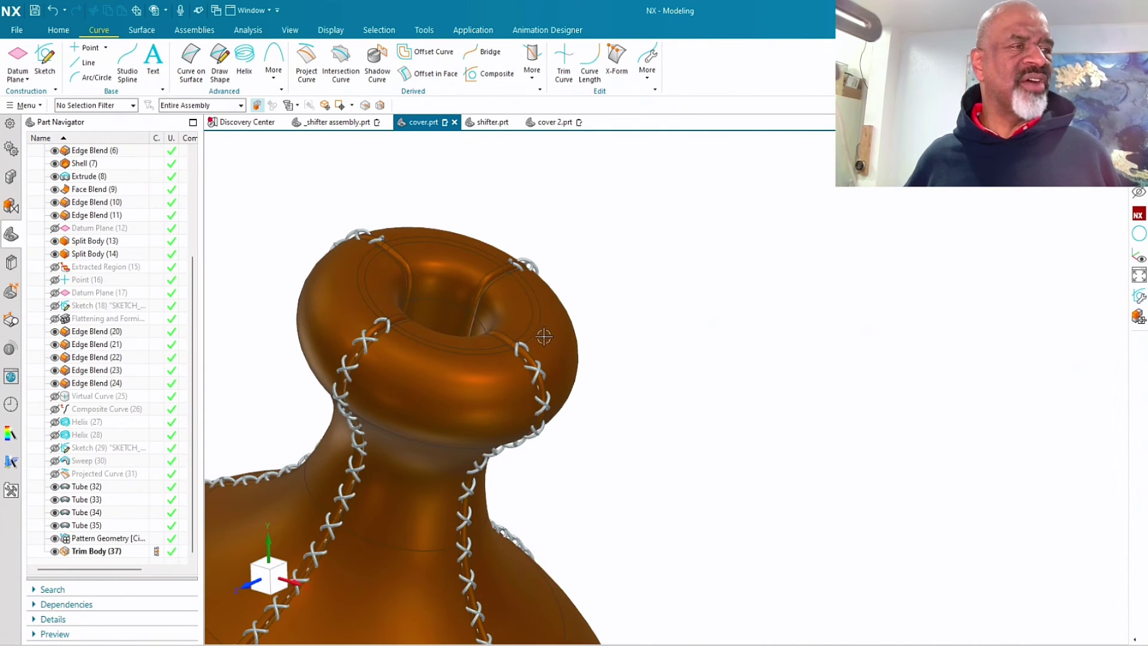
{"action": "scroll", "coordinate": [637, 365], "scroll_direction": "down", "scroll_amount": 5}
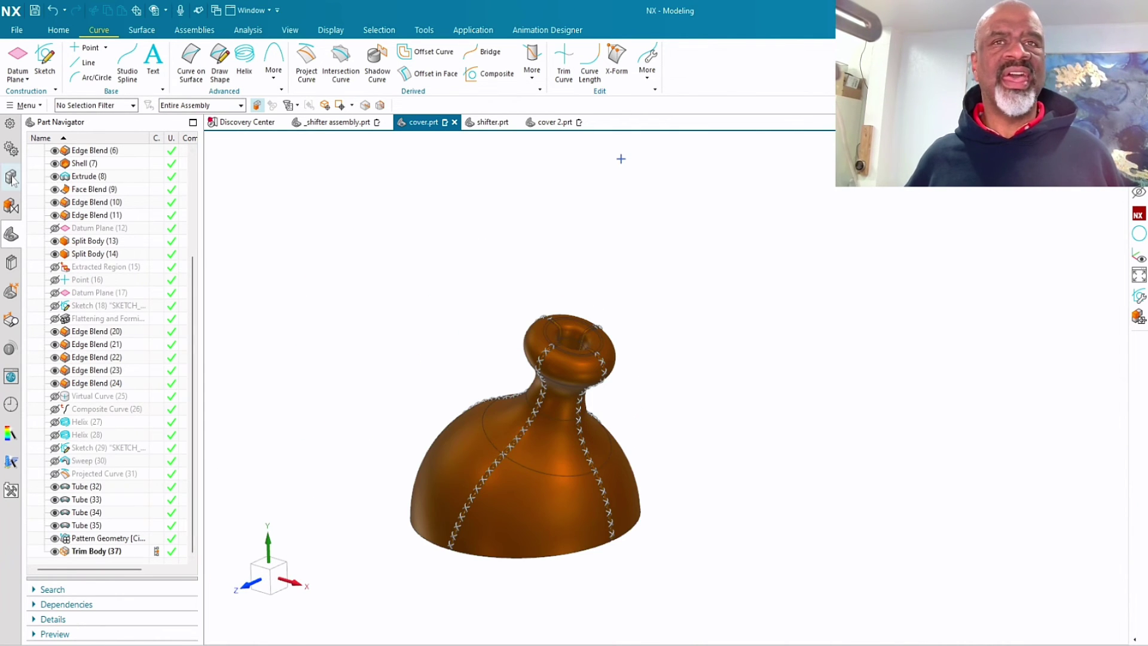
- From the Assembly Navigator, open the cover's parent _shifter assembly
{"action": "left_click", "coordinate": [11, 177]}
{"action": "left_click", "coordinate": [84, 164]}
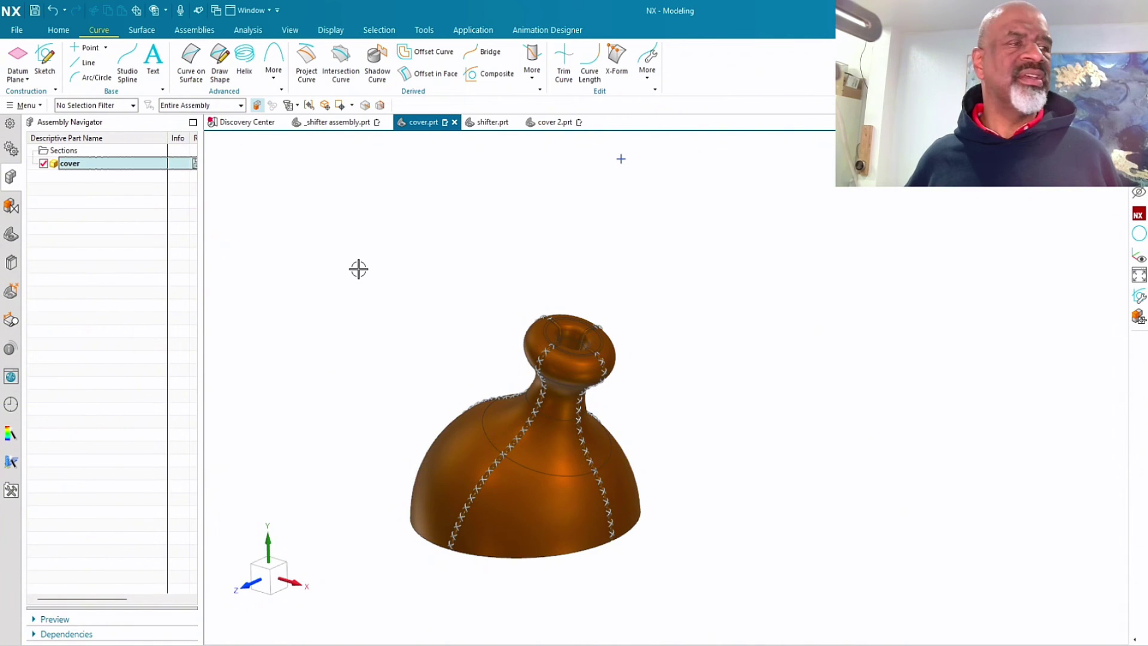
{"action": "right_click", "coordinate": [97, 169]}
{"action": "mouse_move", "coordinate": [149, 173]}
{"action": "left_click", "coordinate": [232, 176]}
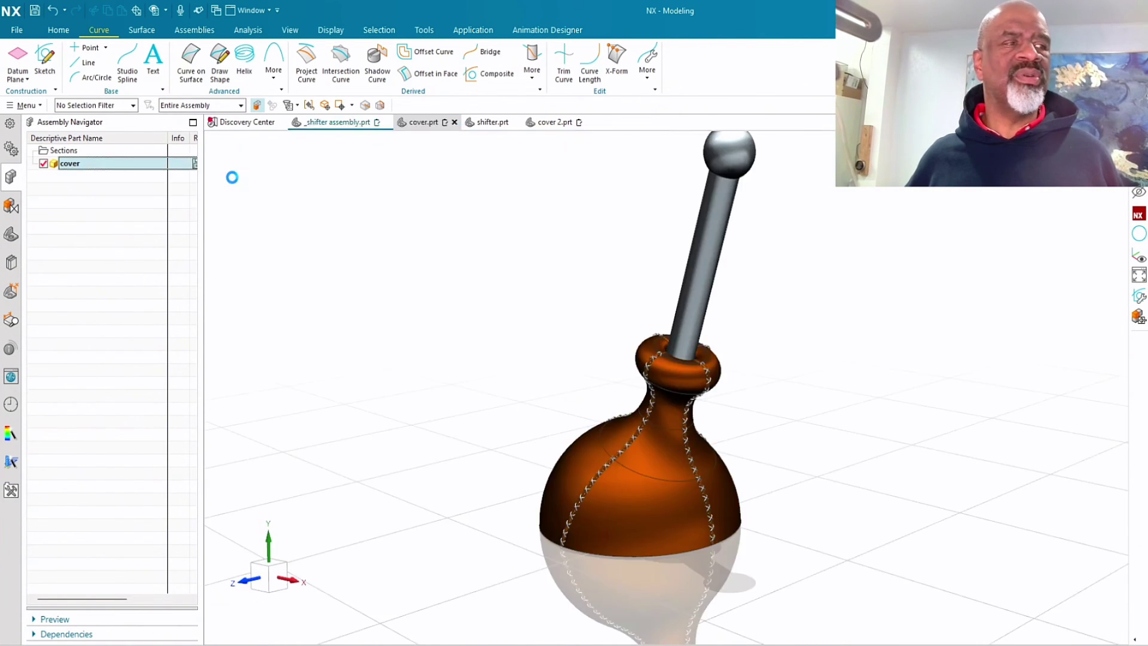
- Pan the assembly and highlight the shifter and cover parts to identify them
{"action": "middle_click_drag", "start_coordinate": [567, 321], "coordinate": [387, 370], "text": "shift"}
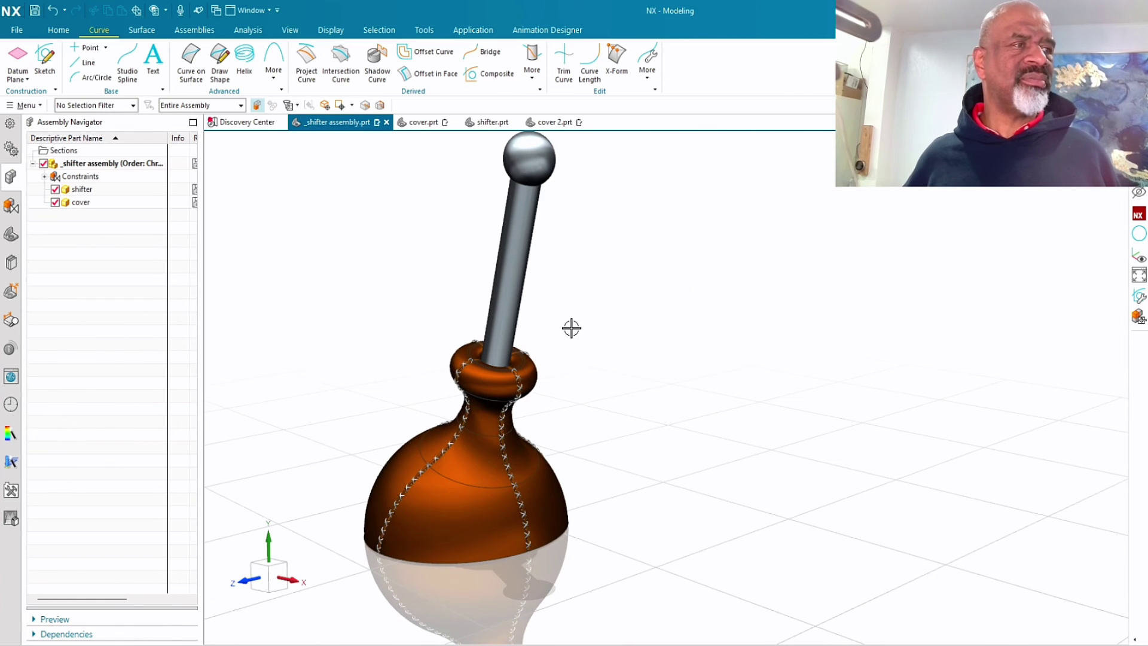
{"action": "middle_click_drag", "start_coordinate": [584, 316], "coordinate": [591, 322]}
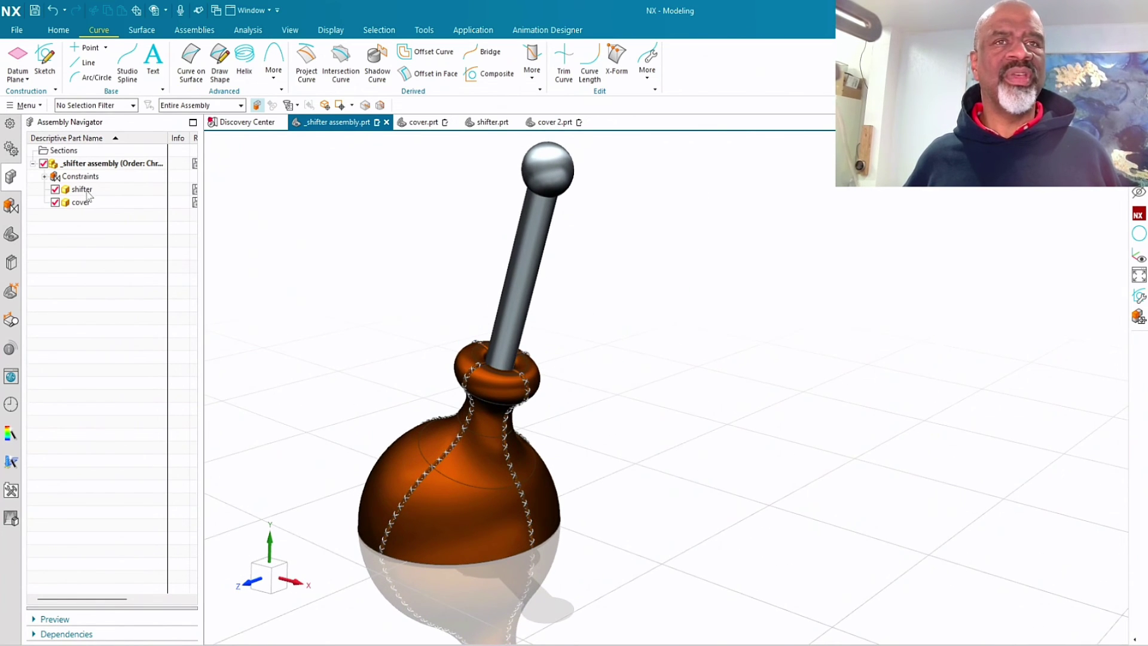
{"action": "left_click", "coordinate": [84, 190]}
{"action": "left_click", "coordinate": [84, 202]}
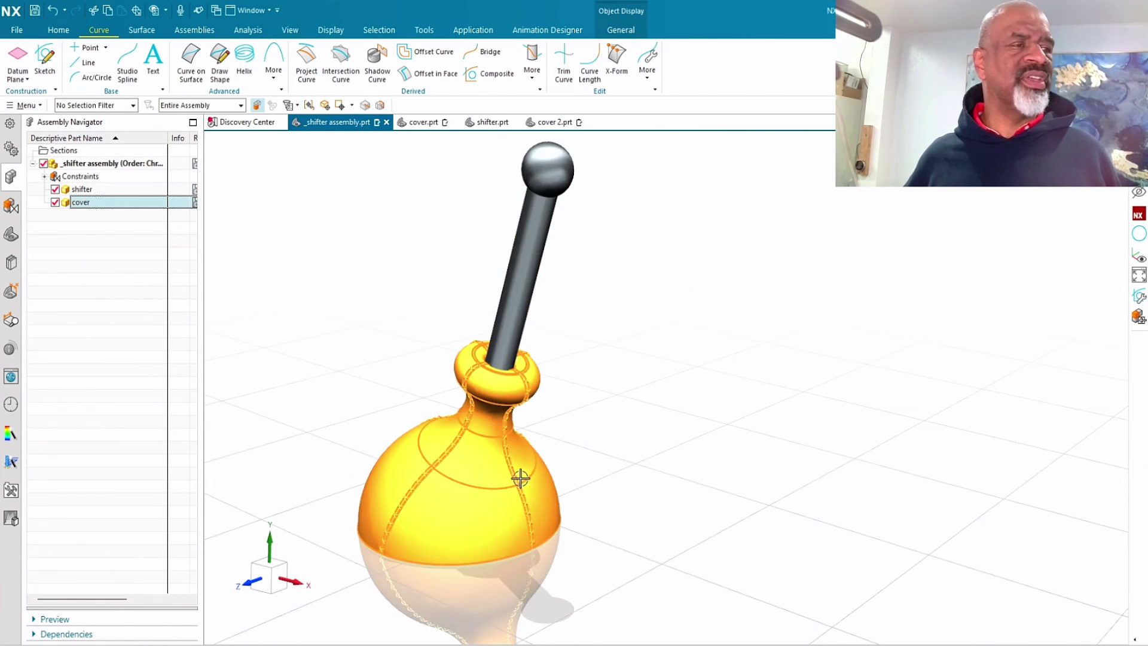
{"action": "left_click", "coordinate": [108, 266]}
- Zoom and orbit around the stitched cover seated on the lever to inspect the fit
{"action": "scroll", "coordinate": [589, 459], "scroll_direction": "up", "scroll_amount": 5}
{"action": "middle_click_drag", "start_coordinate": [572, 413], "coordinate": [502, 399]}
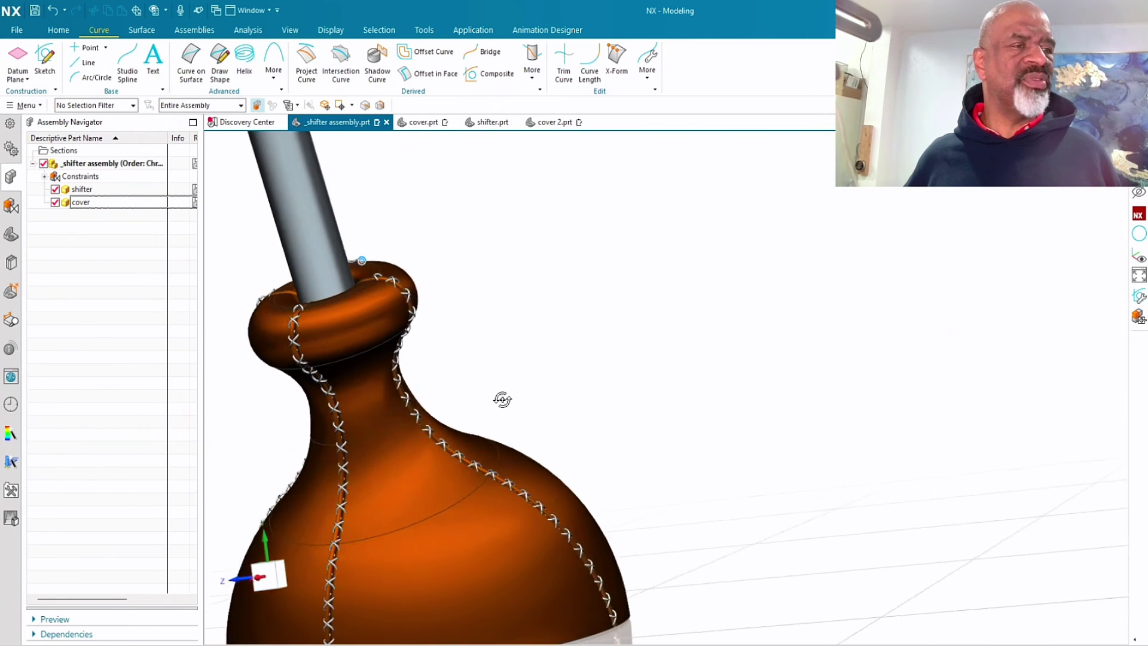
{"action": "scroll", "coordinate": [556, 402], "scroll_direction": "down", "scroll_amount": 5}
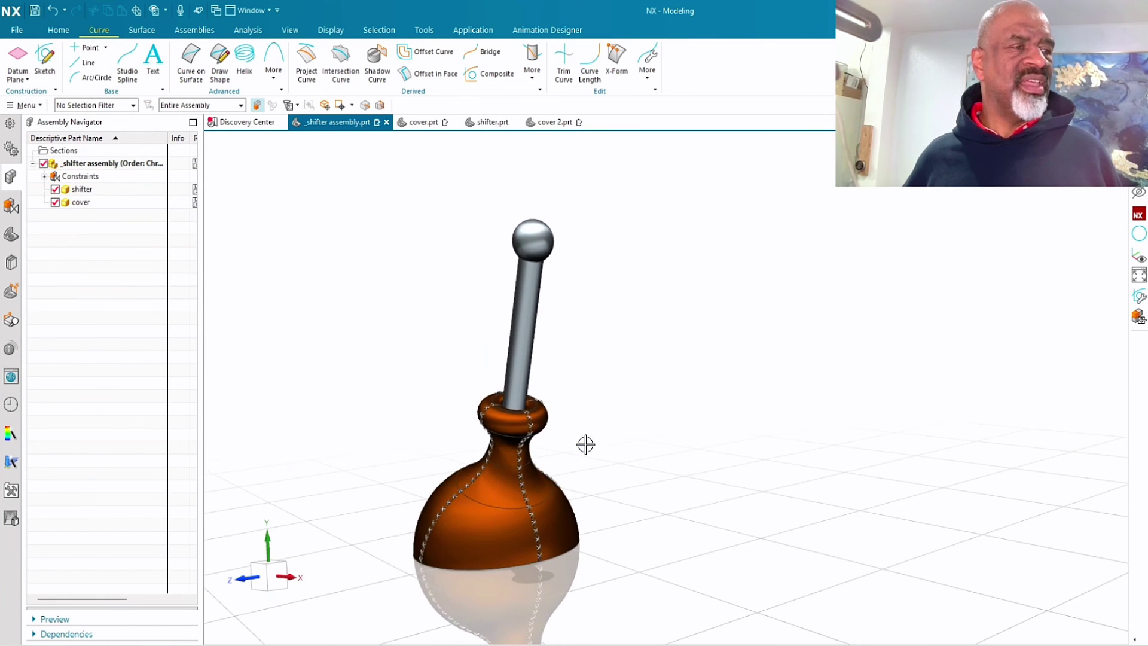
{"action": "middle_click_drag", "start_coordinate": [585, 445], "coordinate": [685, 494]}
{"action": "scroll", "coordinate": [623, 525], "scroll_direction": "up", "scroll_amount": 2}
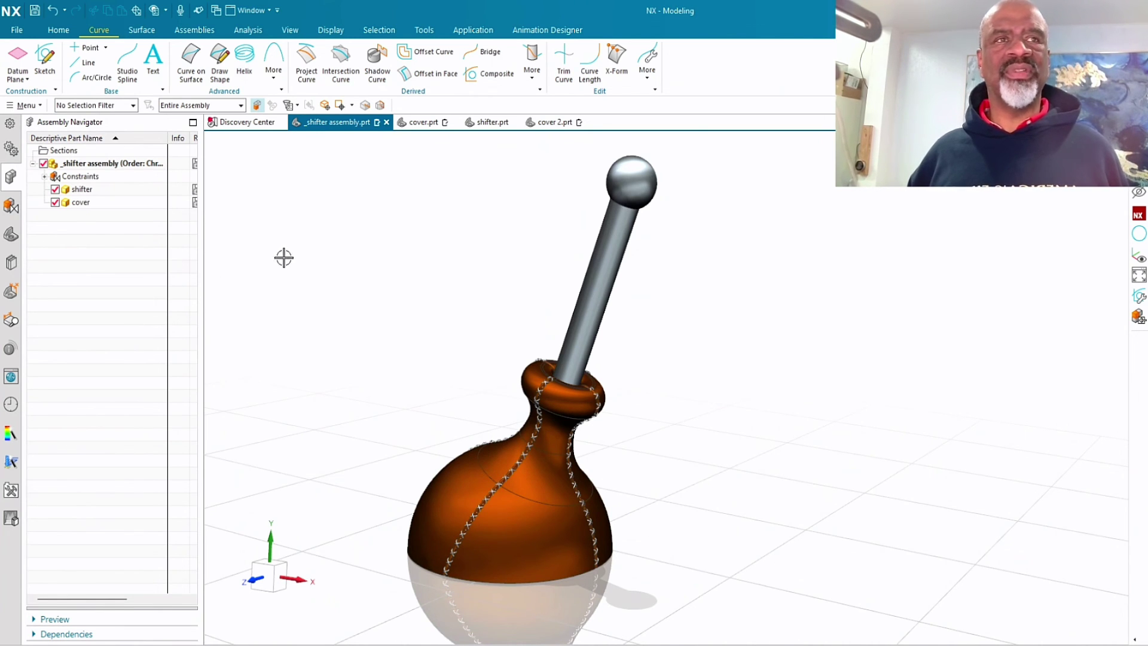
{"action": "mouse_move", "coordinate": [343, 411]}
{"action": "middle_mouse_down"}
{"action": "mouse_move", "coordinate": [257, 406]}
{"action": "mouse_move", "coordinate": [339, 420]}
{"action": "middle_mouse_up"}
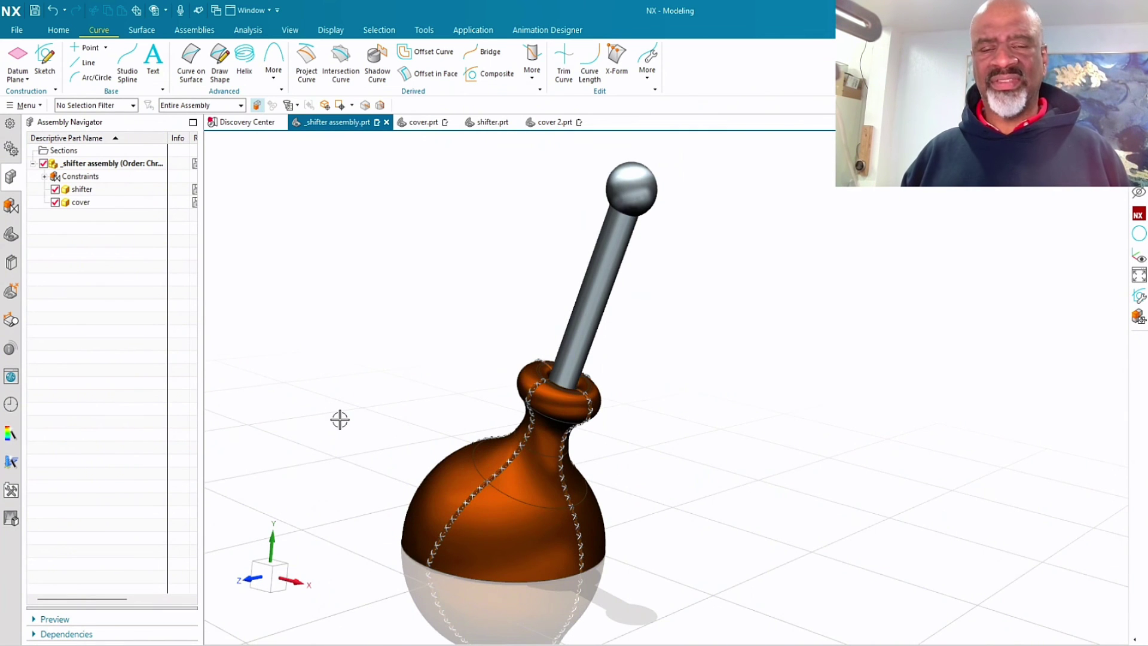